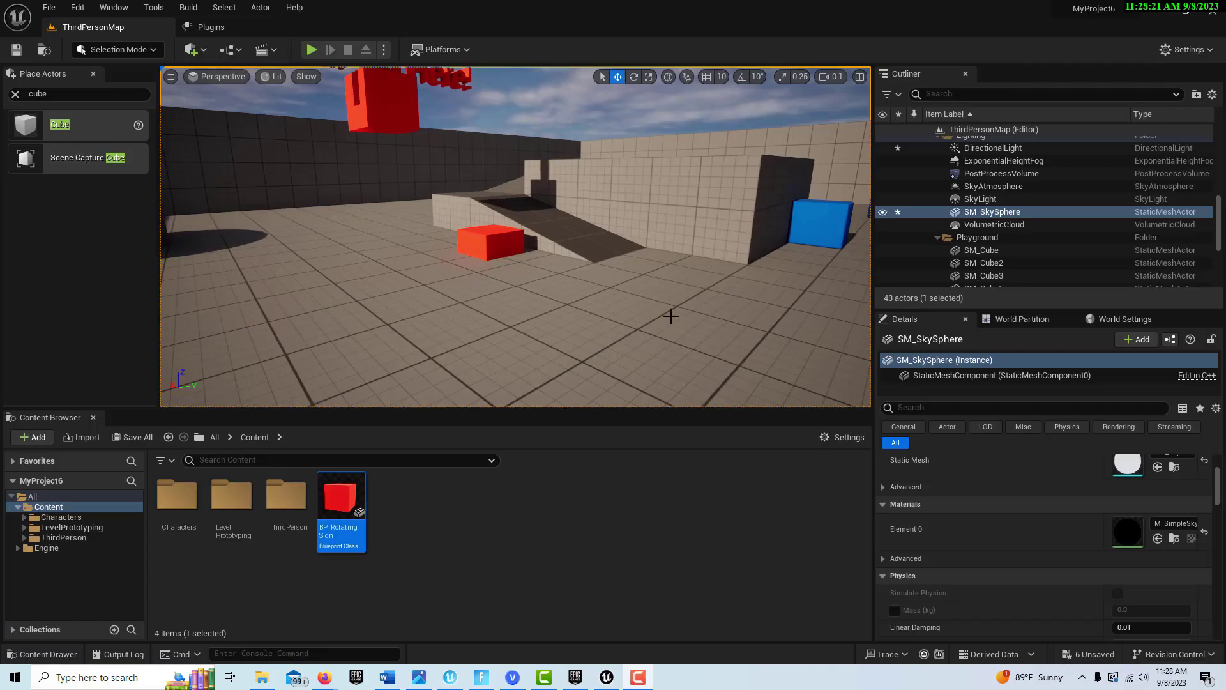
# Play-test the level and run the character around to view the rotating ad sign.
pyautogui.click(311, 50)
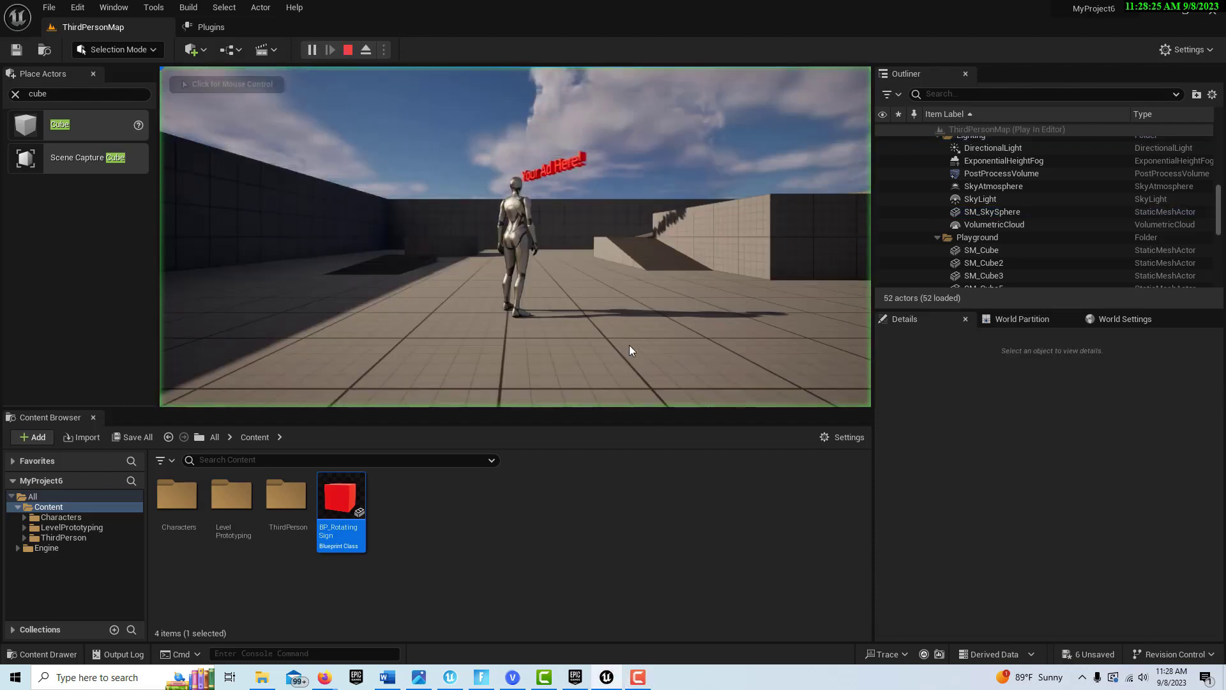
pyautogui.press('w')
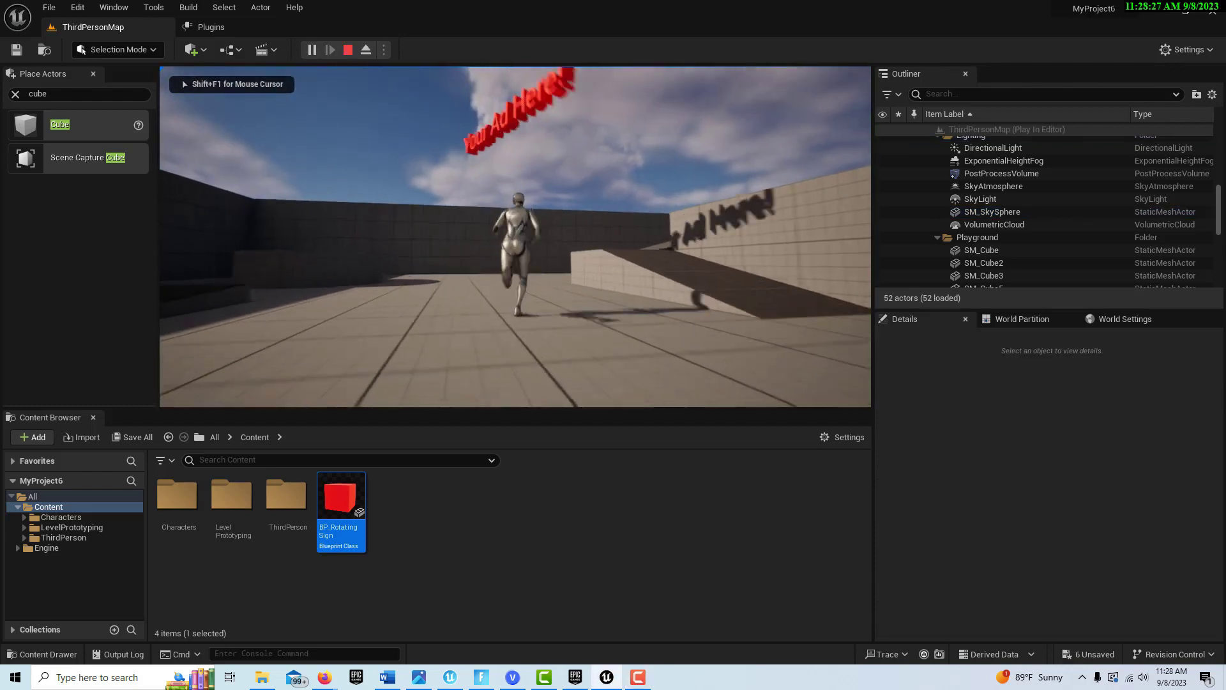
pyautogui.press('s')
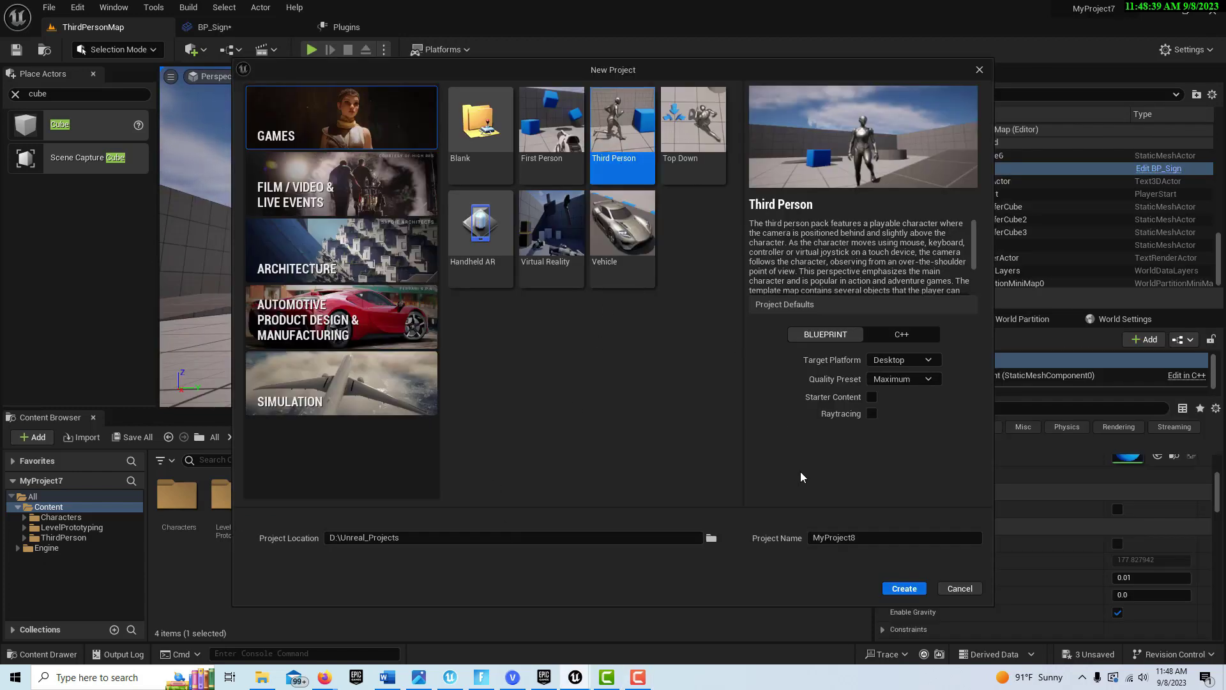
# Create the Third Person Blueprint project MyProject8 in D:\Unreal_Projects, discarding the unsaved changes of the open project.
pyautogui.click(911, 588)
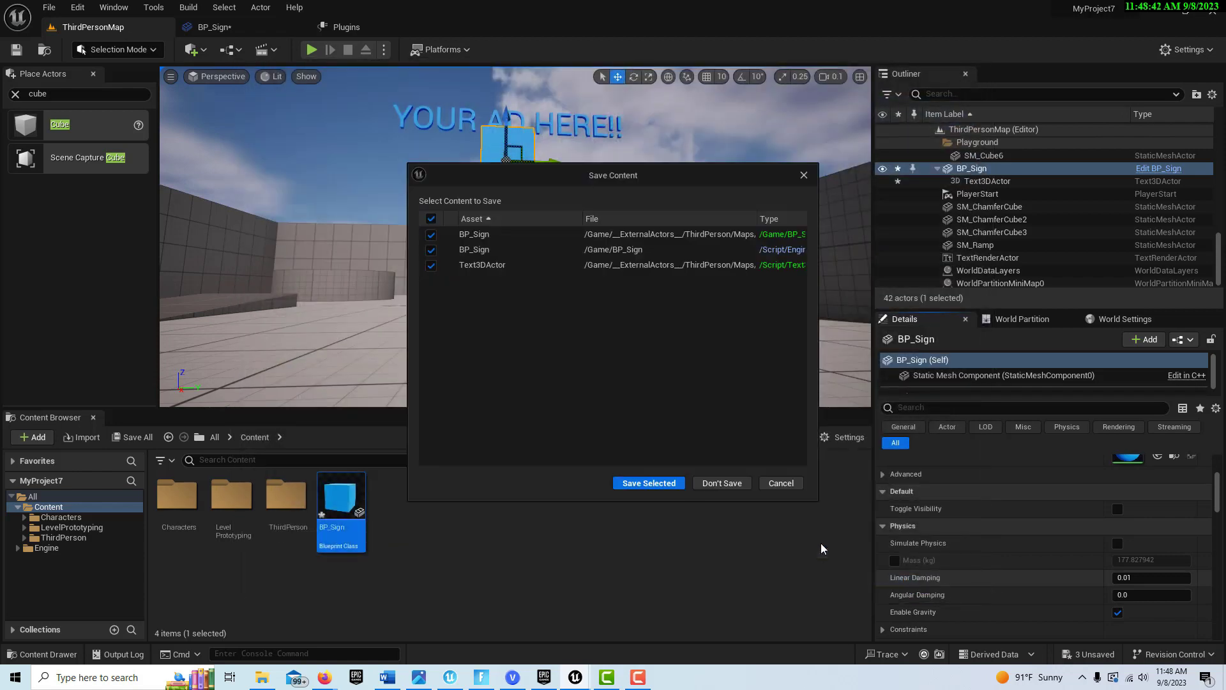
pyautogui.click(719, 482)
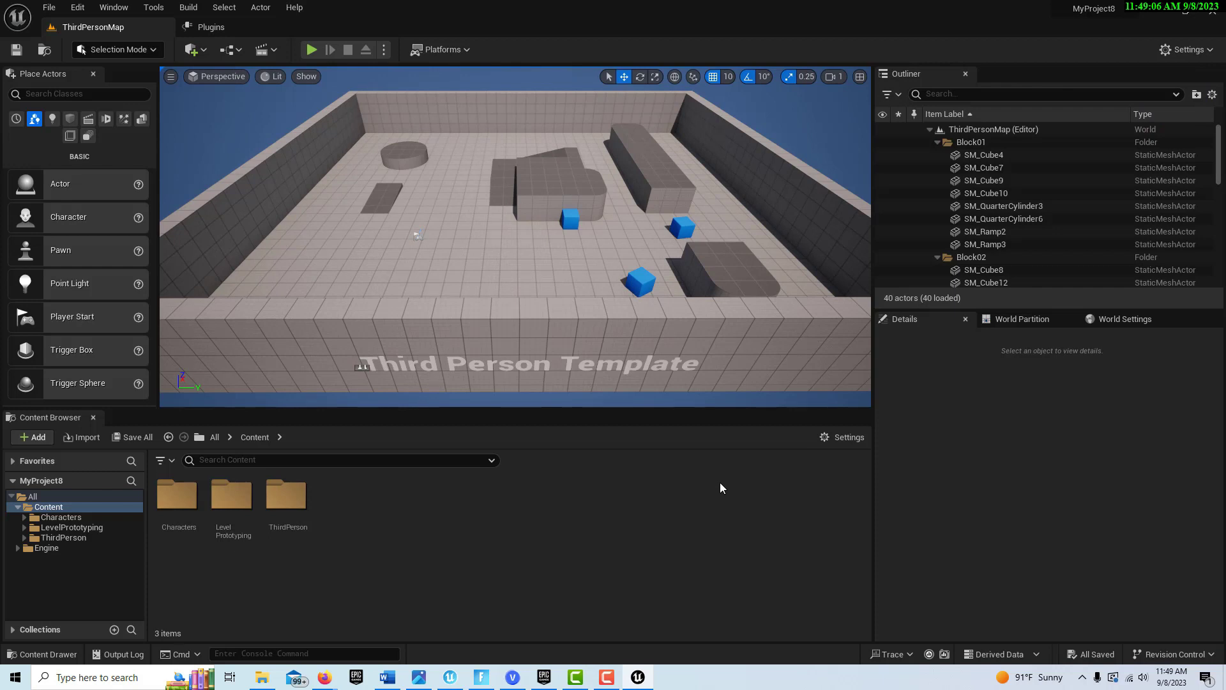
pyautogui.rightClick(562, 279)
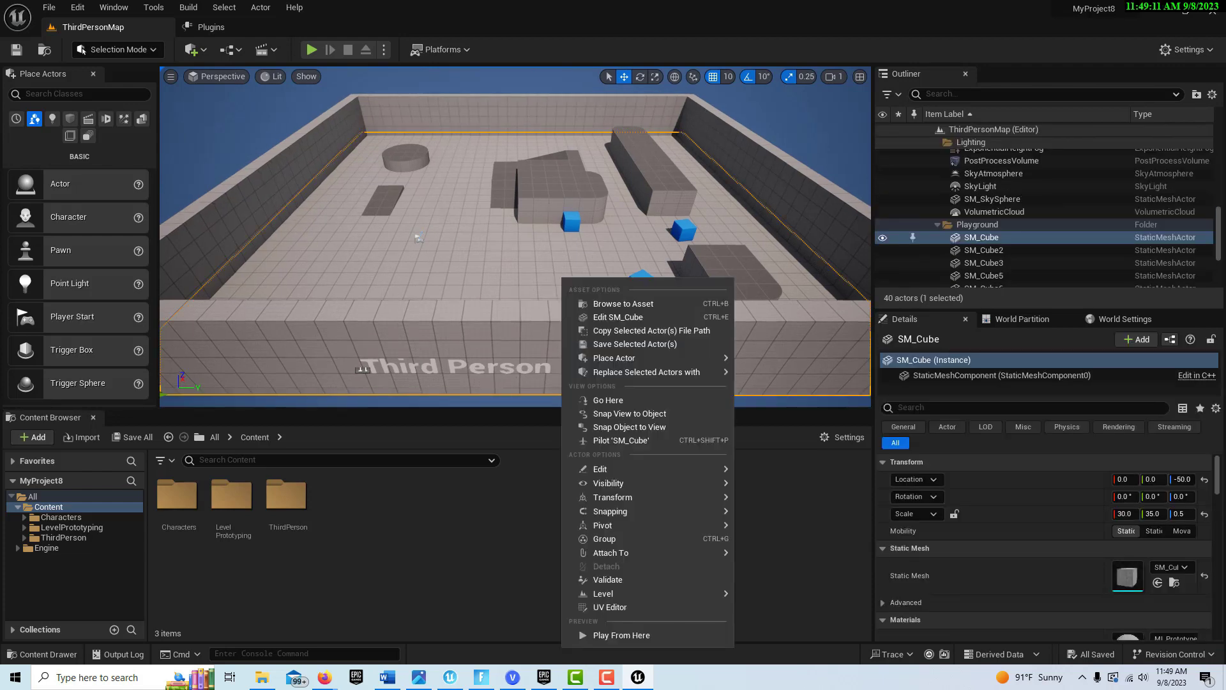
pyautogui.moveTo(538, 375); pyautogui.dragTo(622, 389, button='right')
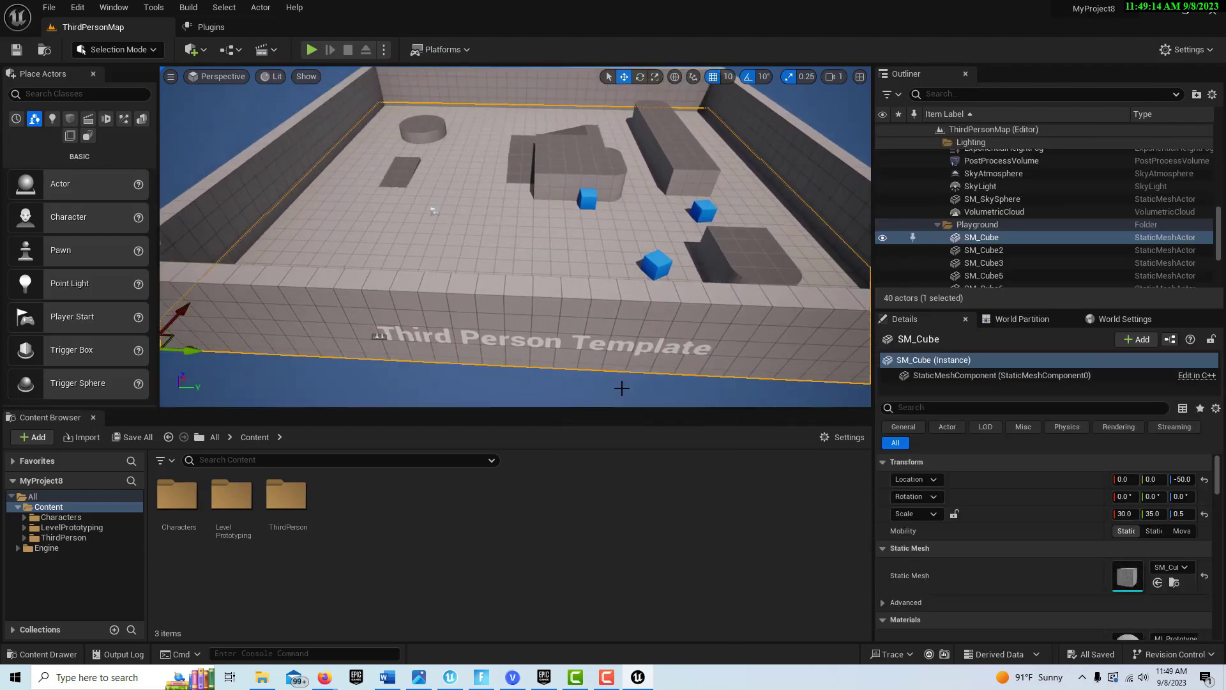
pyautogui.moveTo(514, 217); pyautogui.dragTo(541, 236, button='right')
# Enable the Text 3D beta plugin and restart the editor.
pyautogui.click(78, 8)
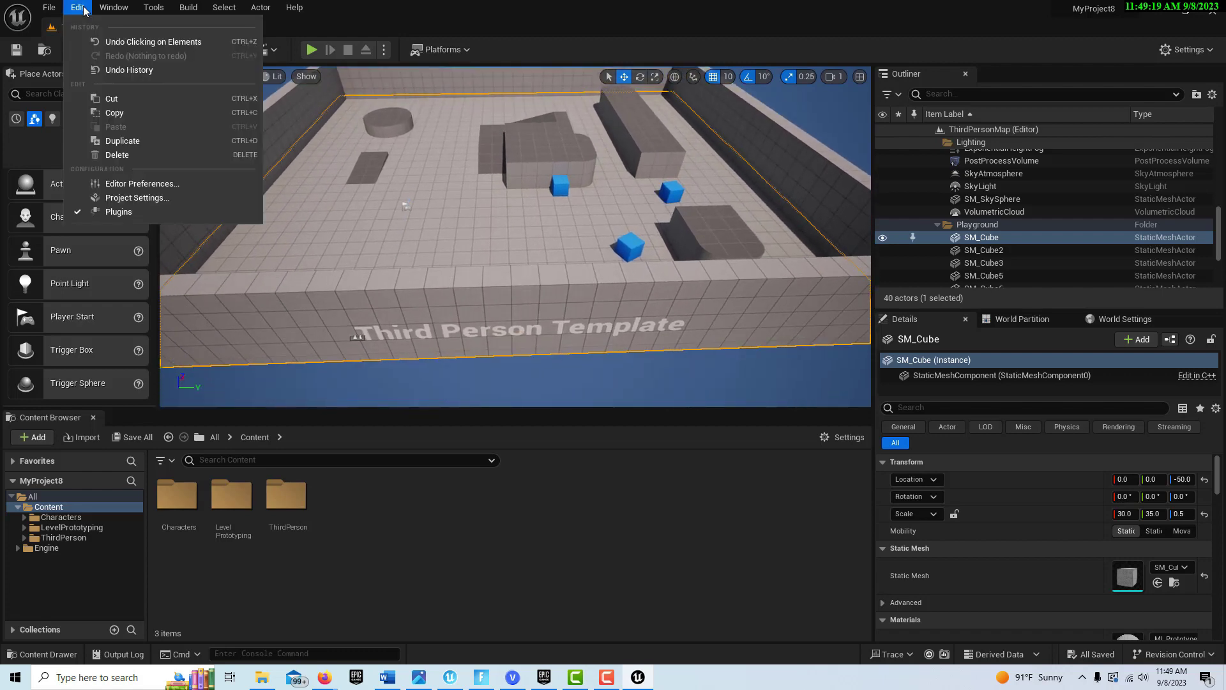
pyautogui.click(144, 213)
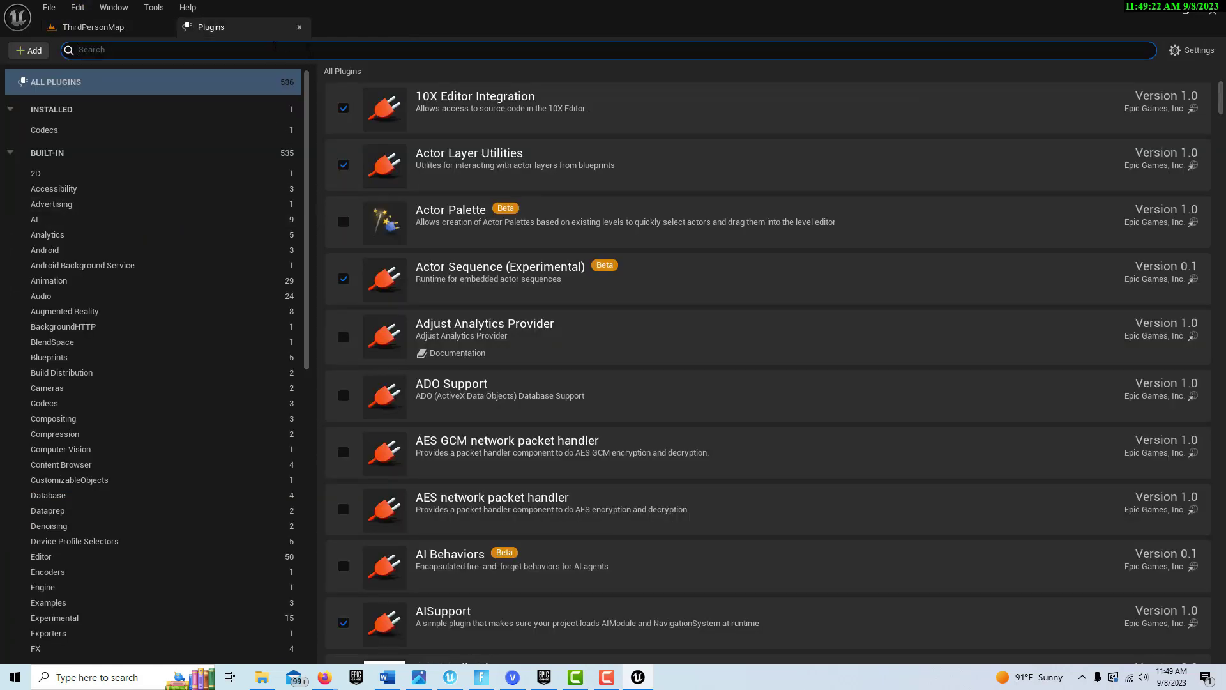
pyautogui.write('3d')
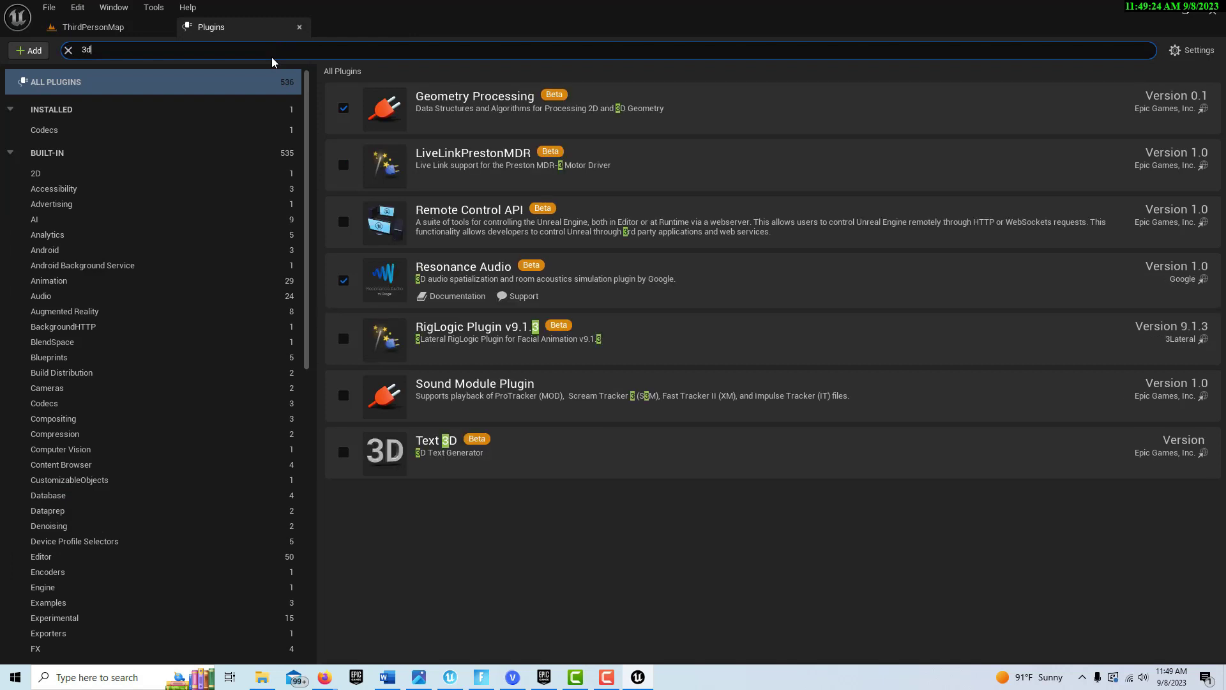
pyautogui.click(344, 225)
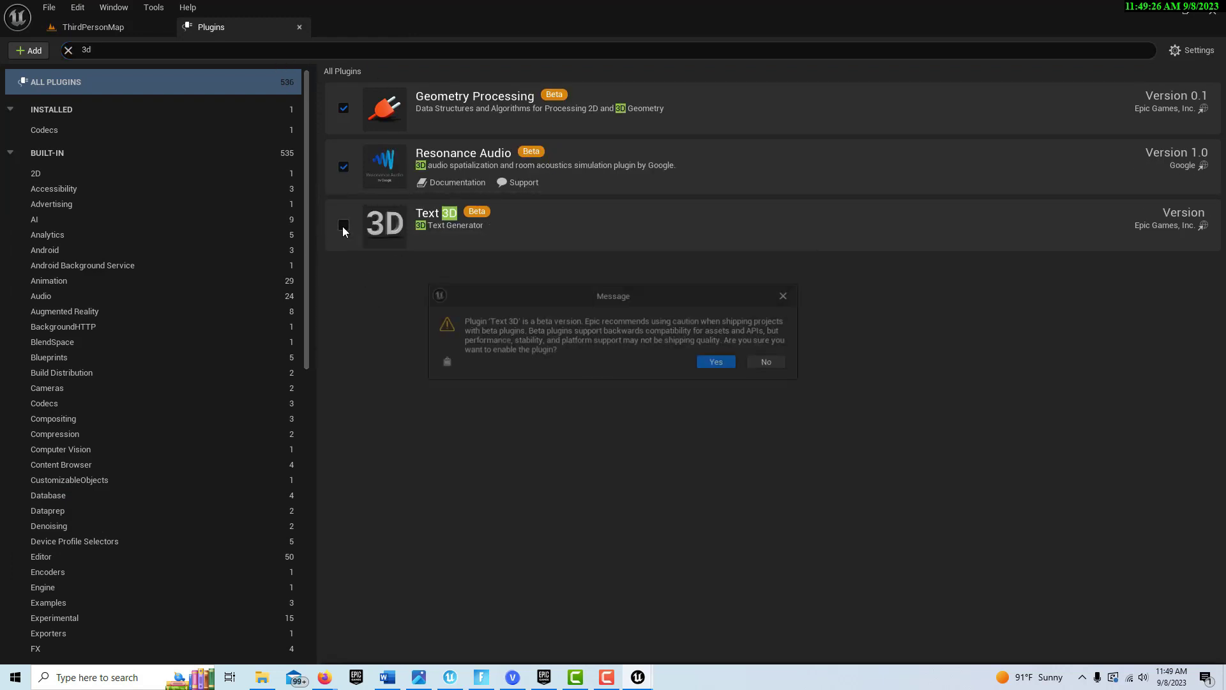
pyautogui.click(719, 363)
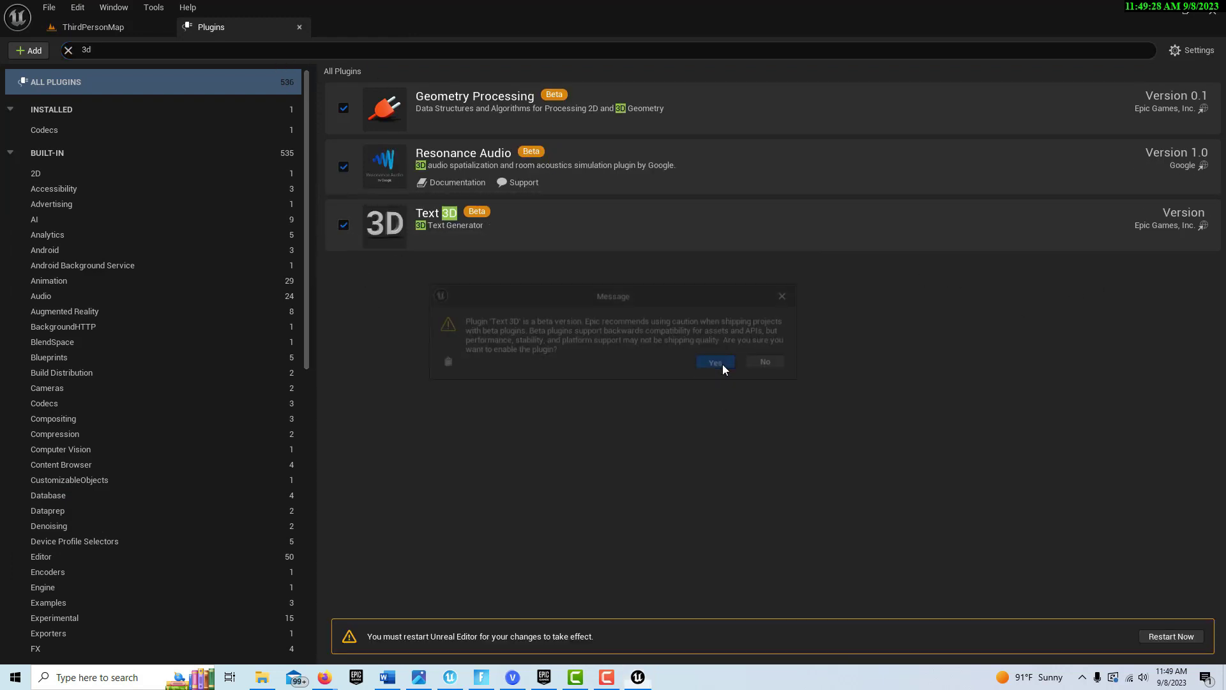
pyautogui.click(1155, 637)
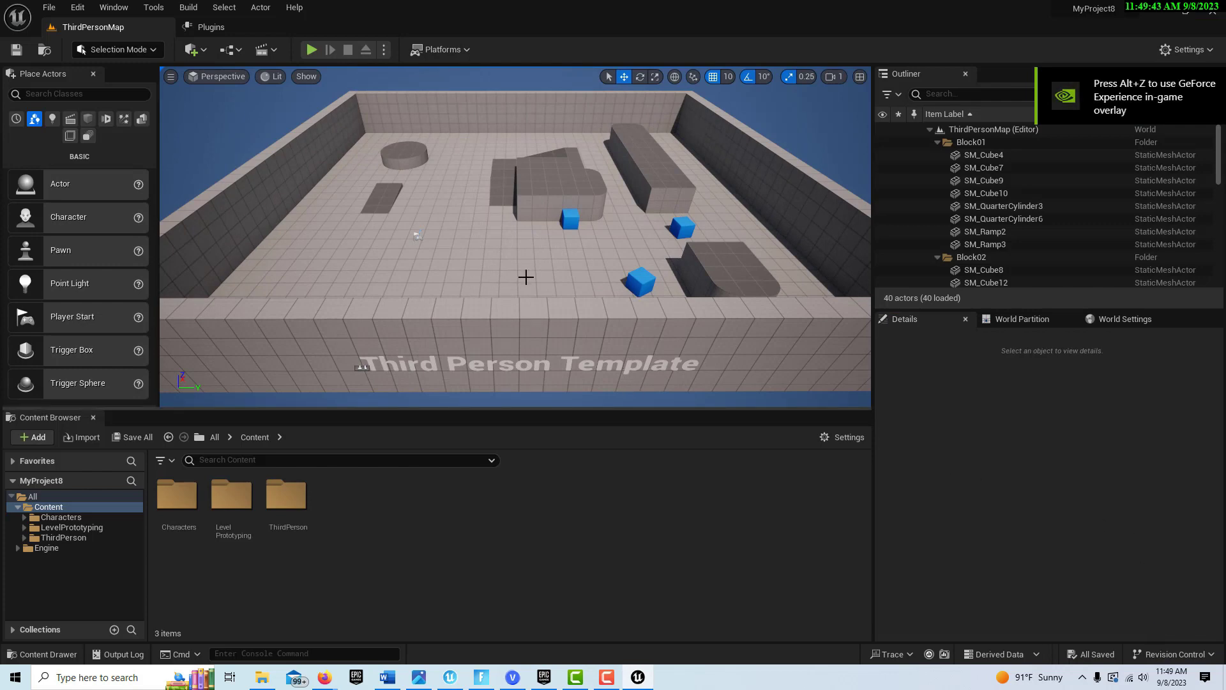
# Bring the viewport to floor level facing the ramp and set the camera speed to 0.1.
pyautogui.moveTo(430, 290)
pyautogui.mouseDown(button='right')
pyautogui.moveTo(441, 295)
pyautogui.moveTo(408, 301)
pyautogui.moveTo(428, 294)
pyautogui.moveTo(416, 227)
pyautogui.moveTo(424, 290)
pyautogui.moveTo(426, 240)
pyautogui.moveTo(440, 272)
pyautogui.mouseUp(button='right')
pyautogui.press('w')
pyautogui.press('w')
pyautogui.press('s')
pyautogui.press('s')
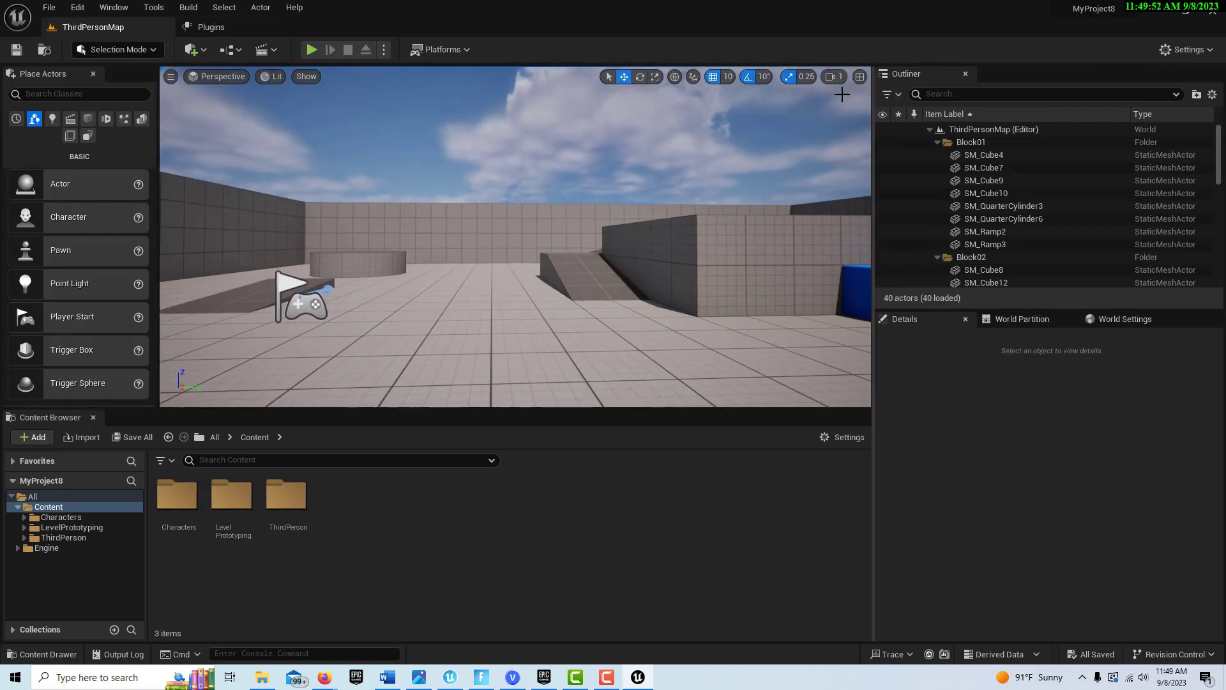
pyautogui.click(834, 77)
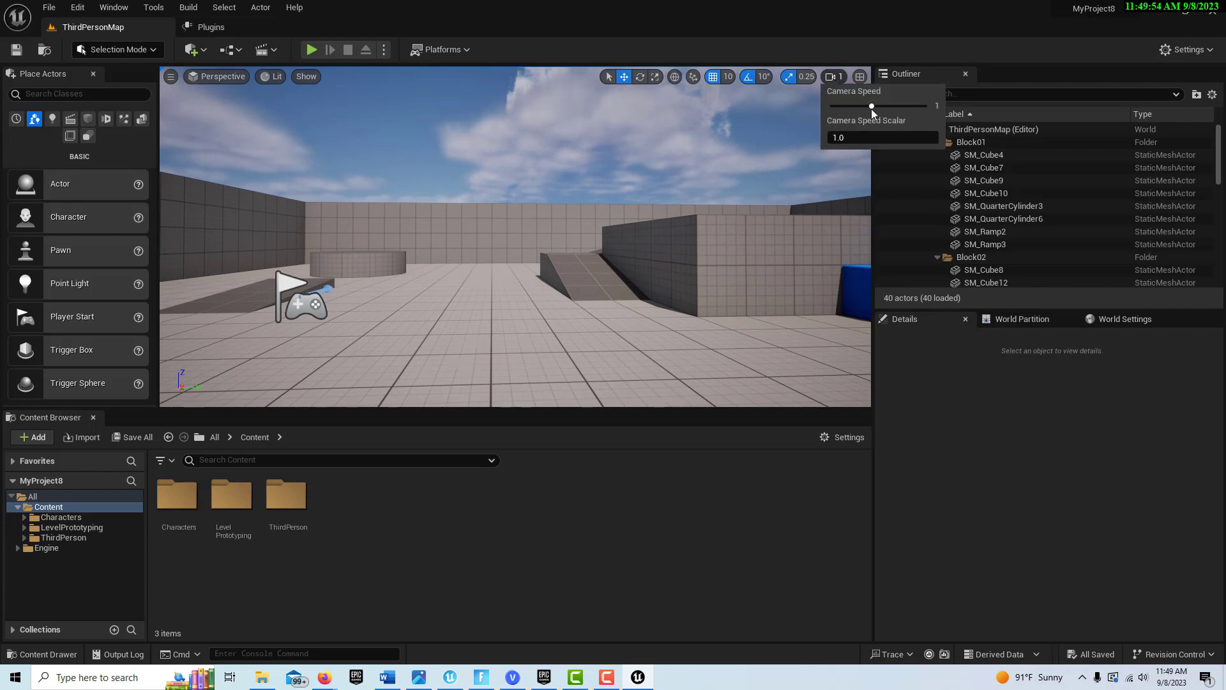
pyautogui.moveTo(870, 107); pyautogui.dragTo(840, 109)
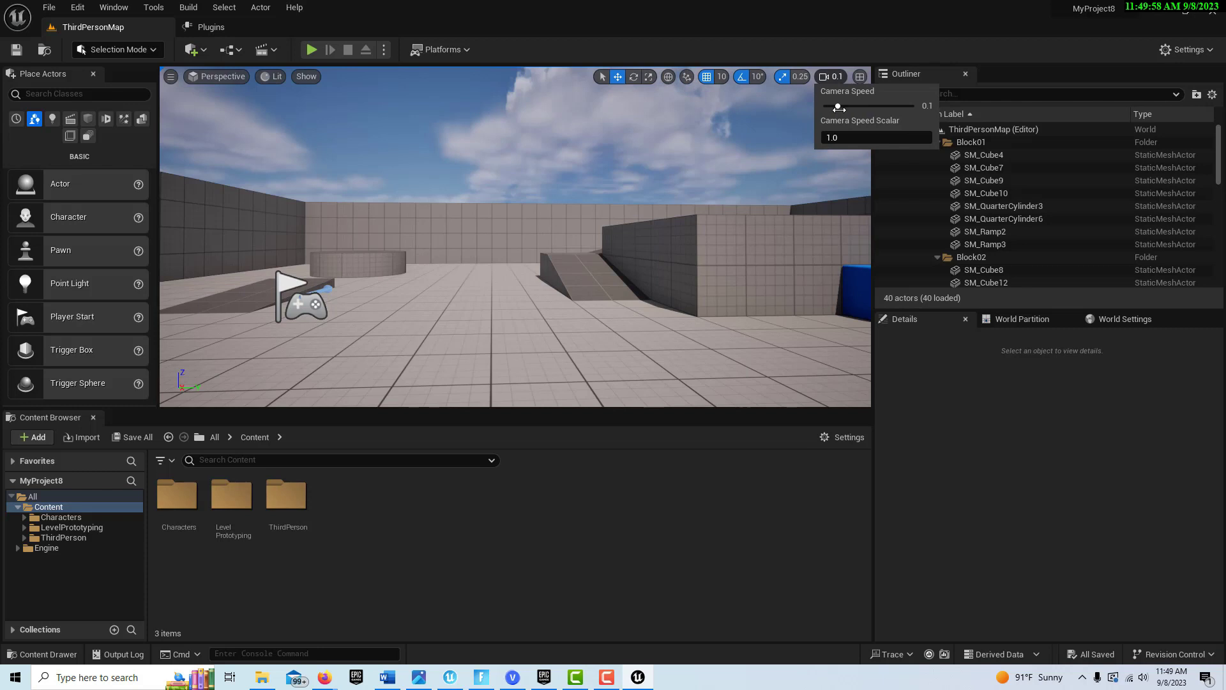
pyautogui.click(43, 94)
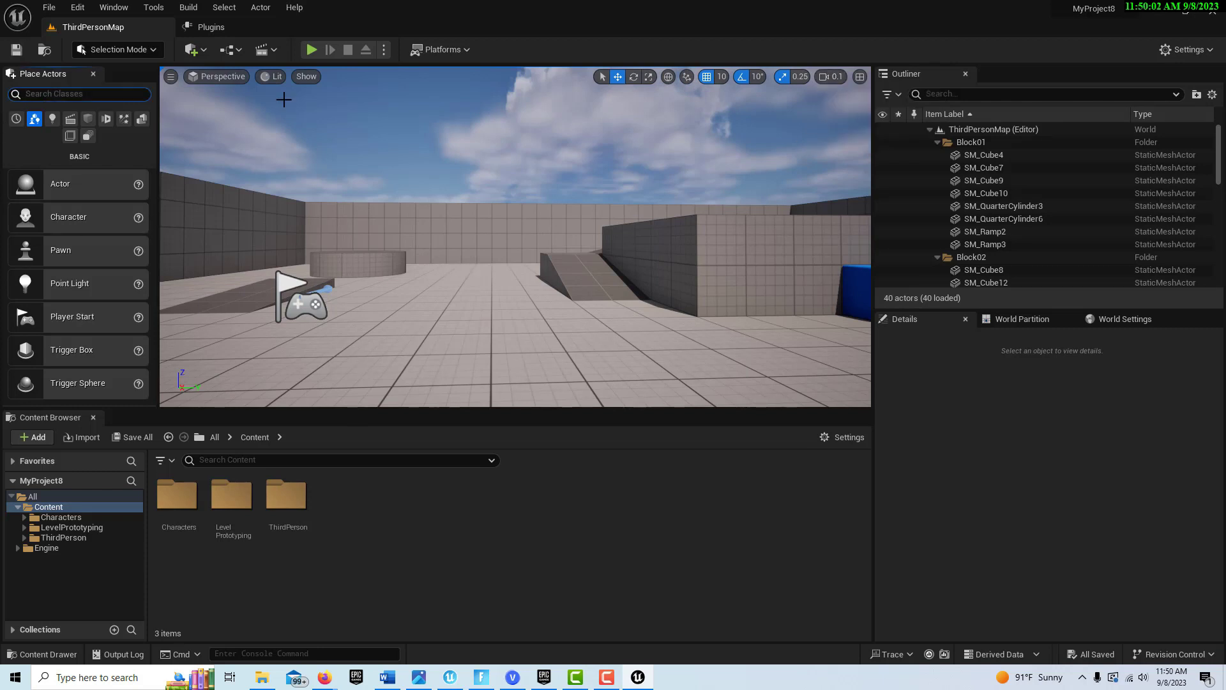
# Turn off scale, rotation and grid snapping in the viewport.
pyautogui.click(781, 78)
pyautogui.click(739, 78)
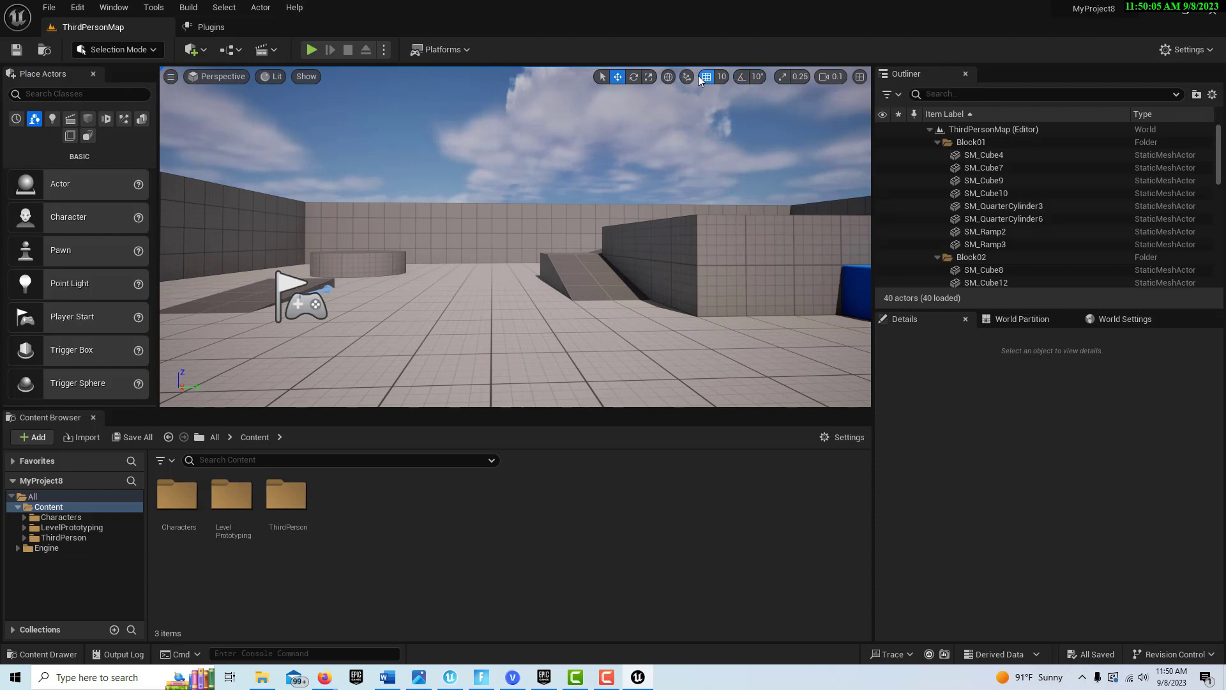
pyautogui.click(705, 76)
# Find the Text 3D actor and place it in the level in front of the ramp.
pyautogui.click(72, 96)
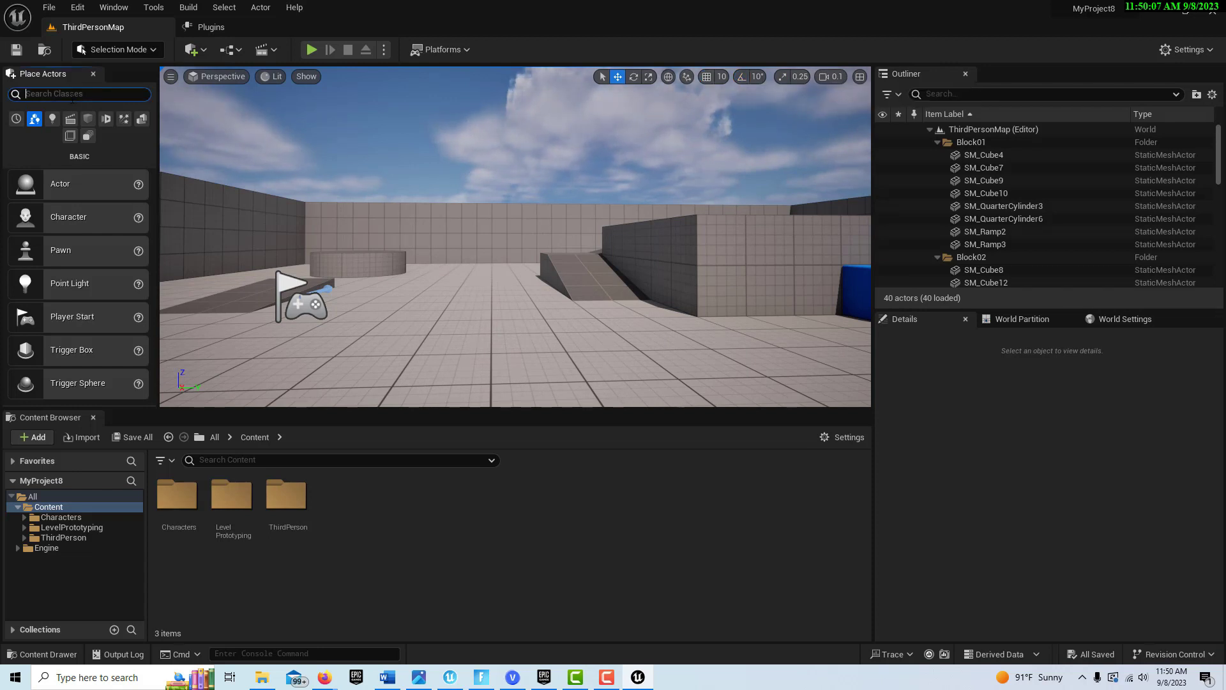
pyautogui.write('3d')
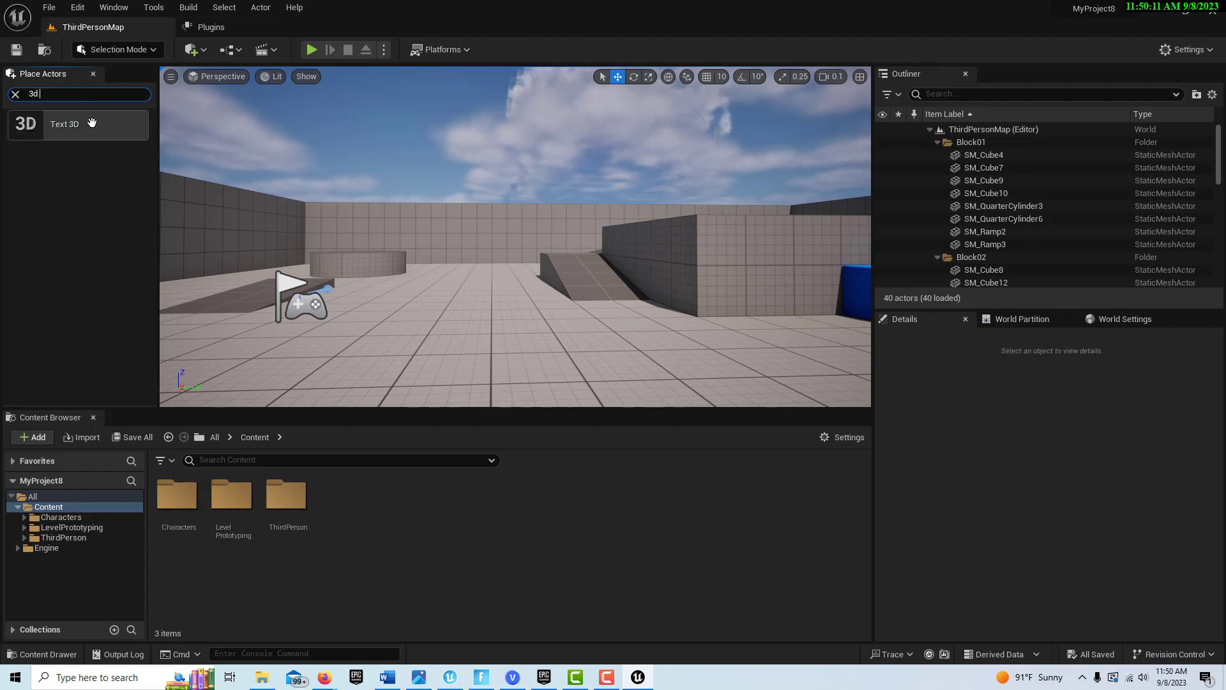
pyautogui.moveTo(91, 122); pyautogui.dragTo(438, 245)
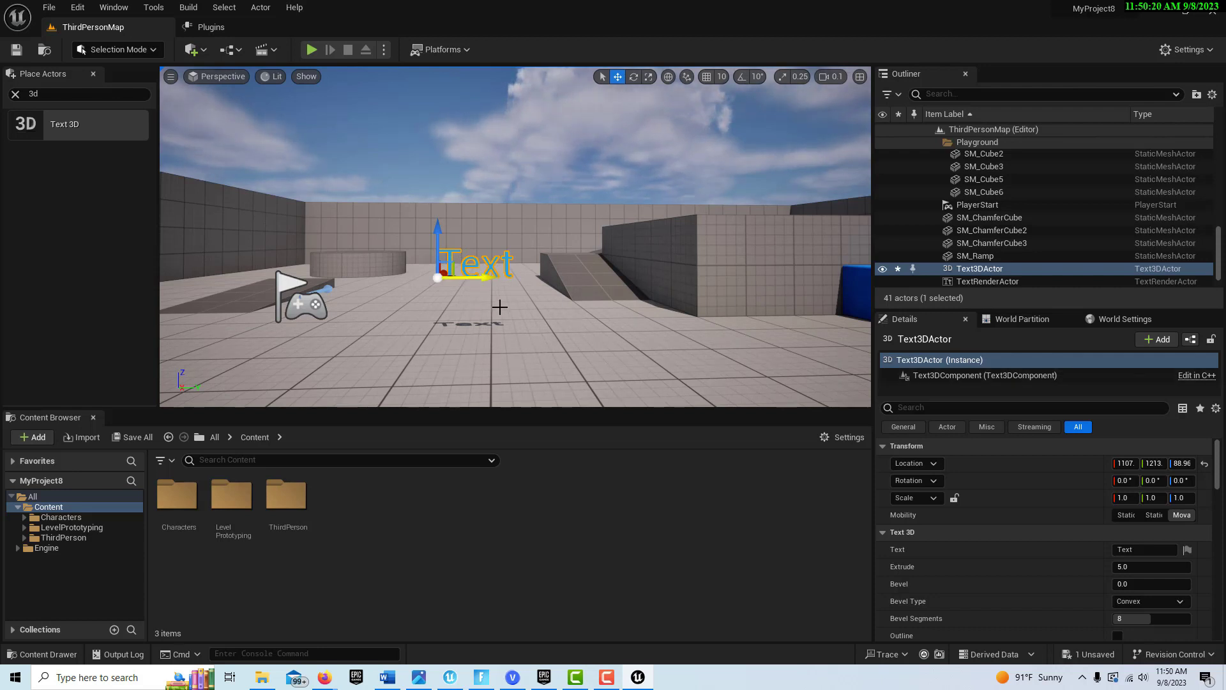
# Set the 3D text actor's text to "THIS SPACE FOR RENT!!".
pyautogui.click(1138, 549)
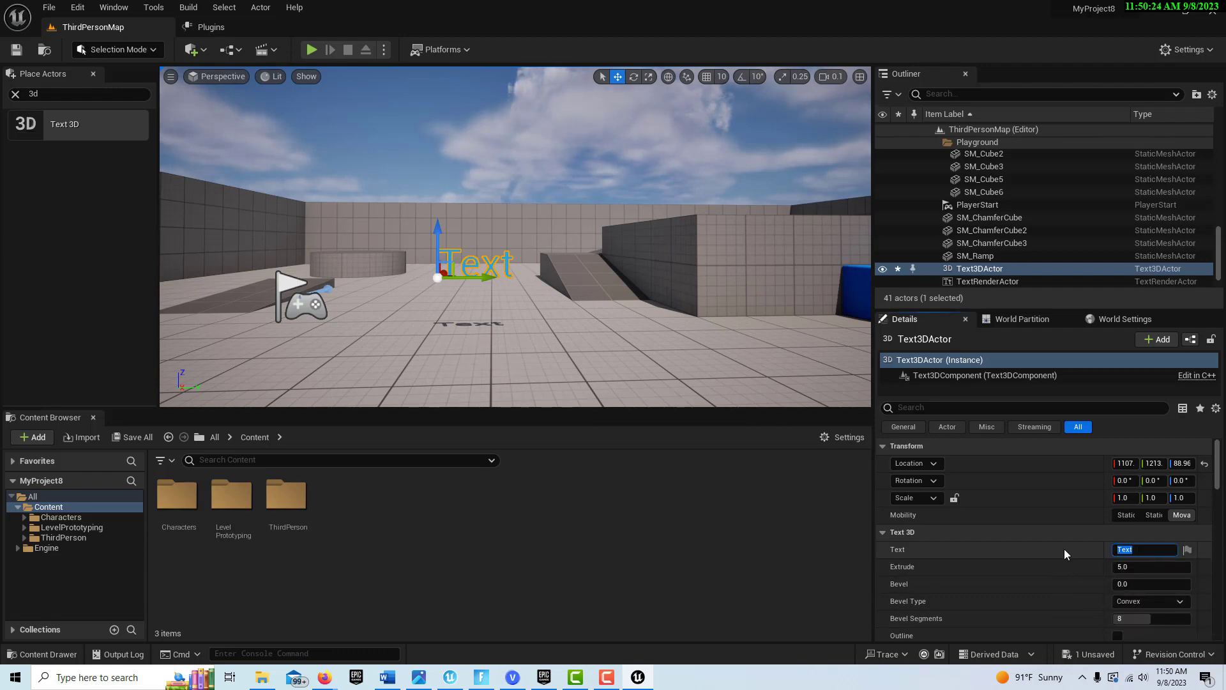
pyautogui.write('YOUR')
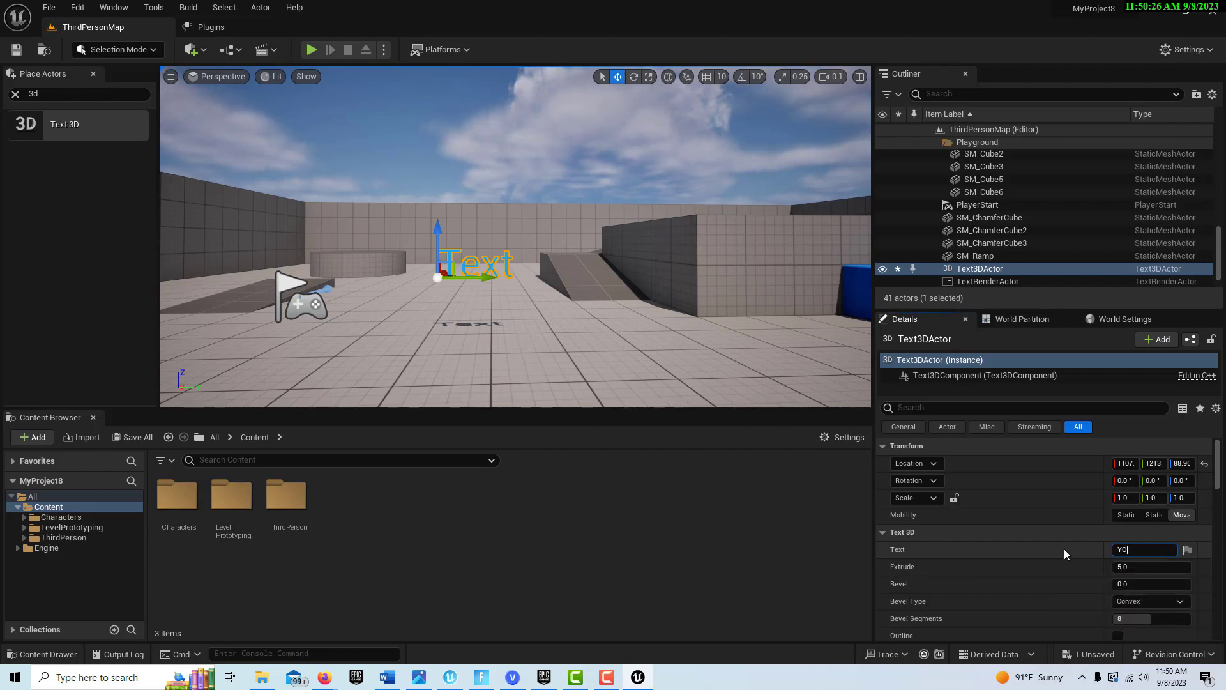
pyautogui.press('BackSpace')
pyautogui.press('BackSpace')
pyautogui.press('BackSpace')
pyautogui.press('BackSpace')
pyautogui.press('BackSpace')
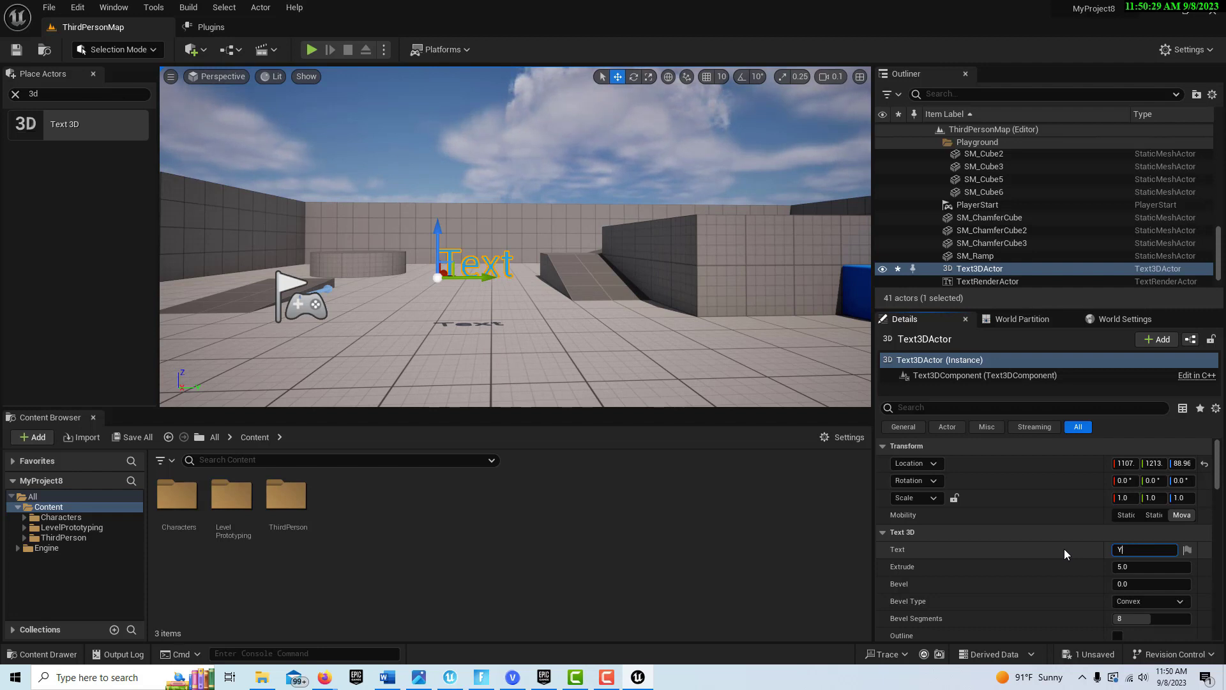
pyautogui.write('THIS SPAC')
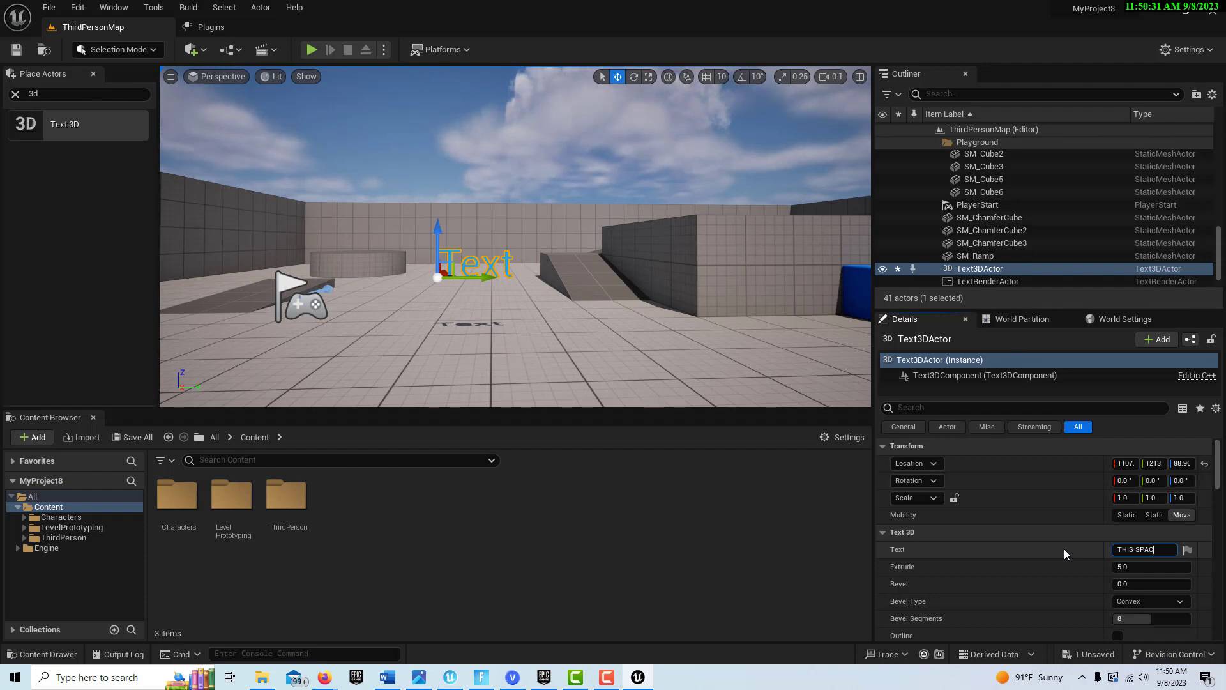
pyautogui.write('E FOR RENT')
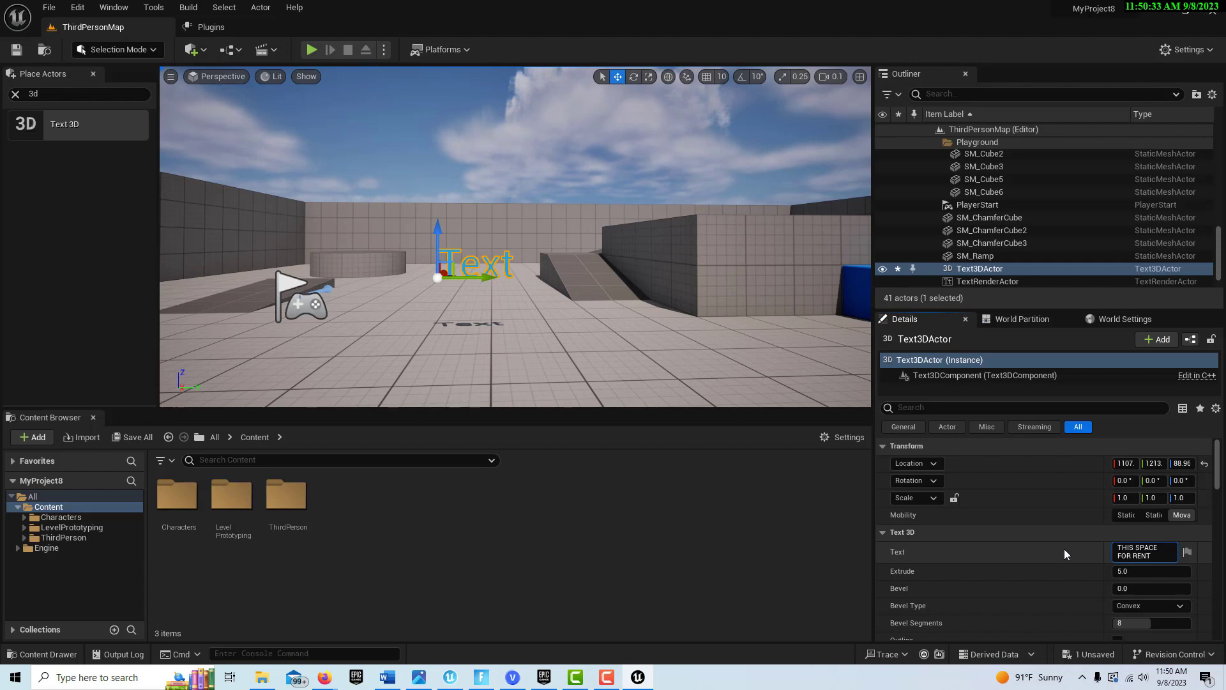
pyautogui.write('!!')
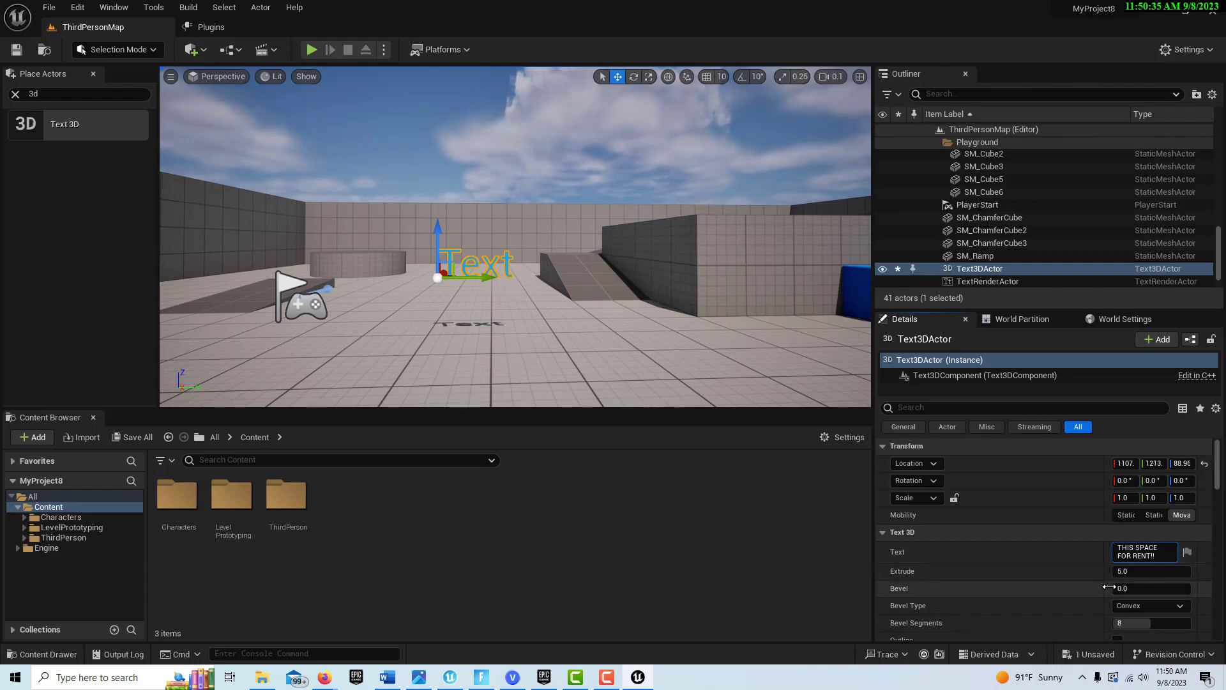
# Increase the 3D text's Extrude depth to about 12.58.
pyautogui.click(1123, 572)
pyautogui.moveTo(1123, 572); pyautogui.dragTo(1169, 572)
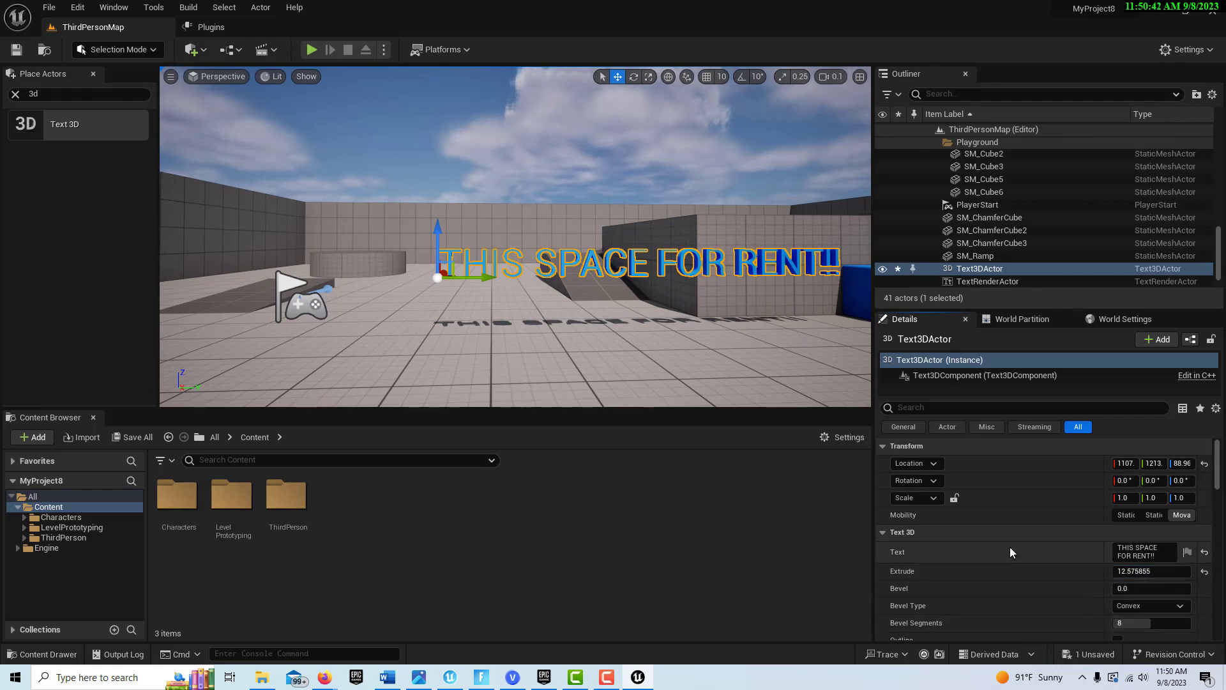
pyautogui.scroll(-5, 1015, 560)
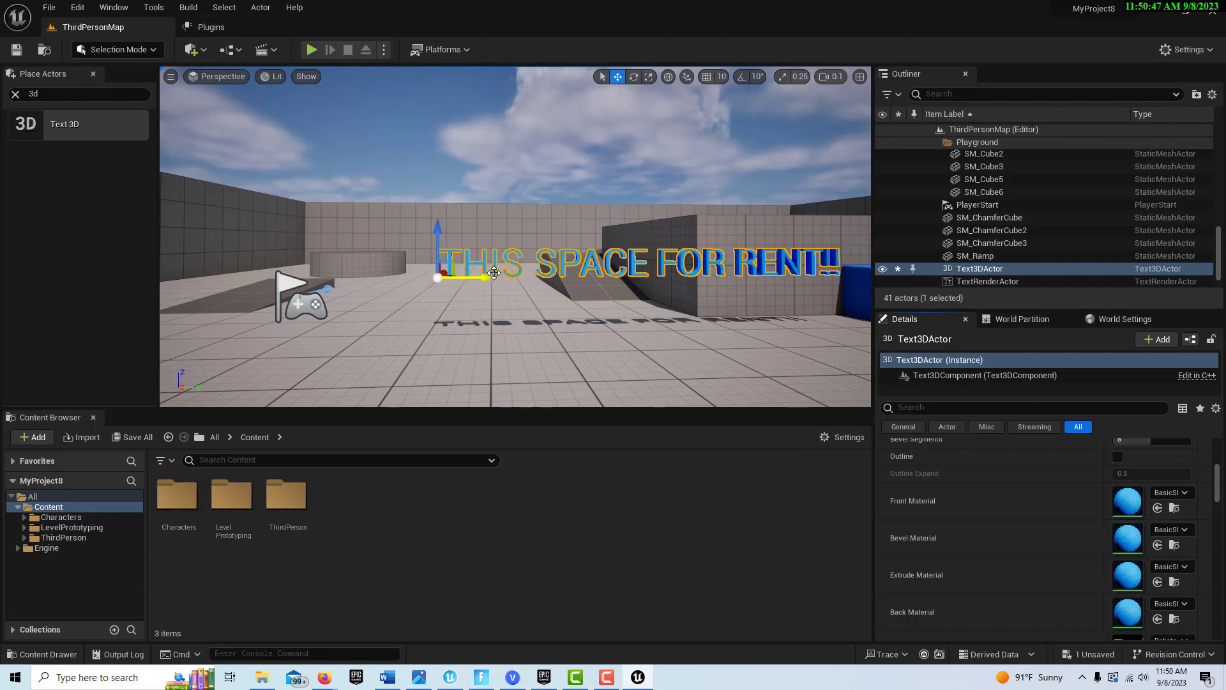
# Move the 3D text along its Y axis to center it in view, and raise it higher above the floor.
pyautogui.moveTo(492, 274); pyautogui.dragTo(313, 279)
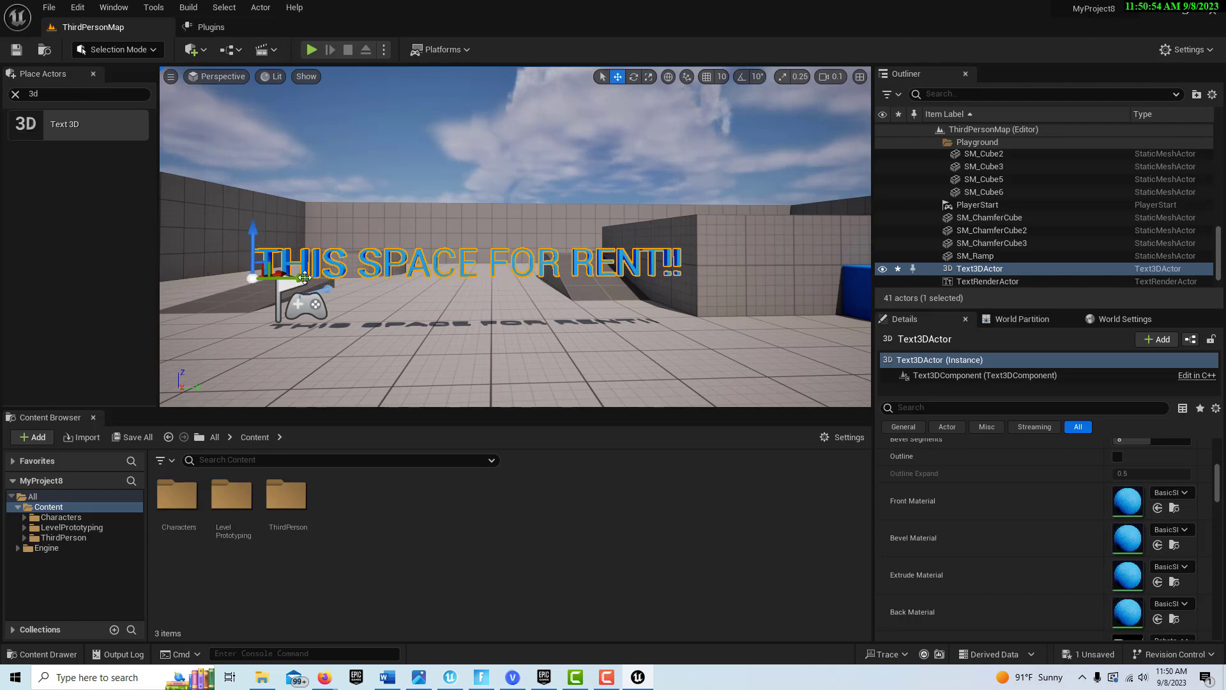
pyautogui.moveTo(300, 277); pyautogui.dragTo(261, 271)
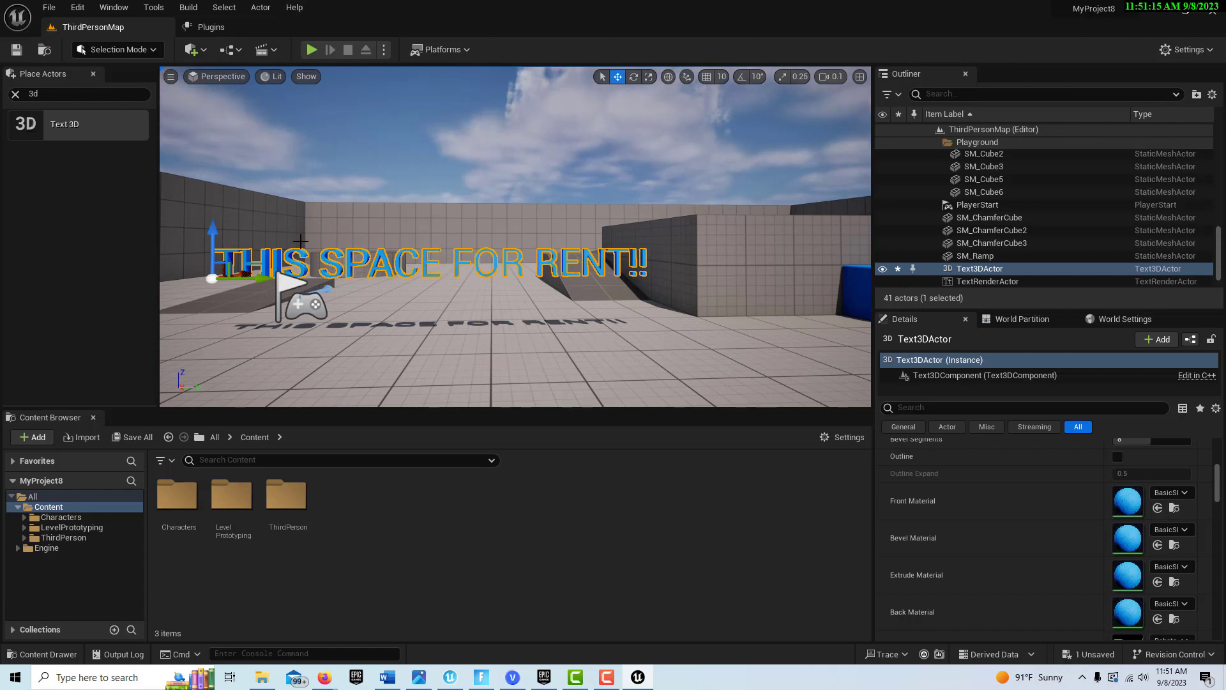
pyautogui.moveTo(215, 247); pyautogui.dragTo(216, 199)
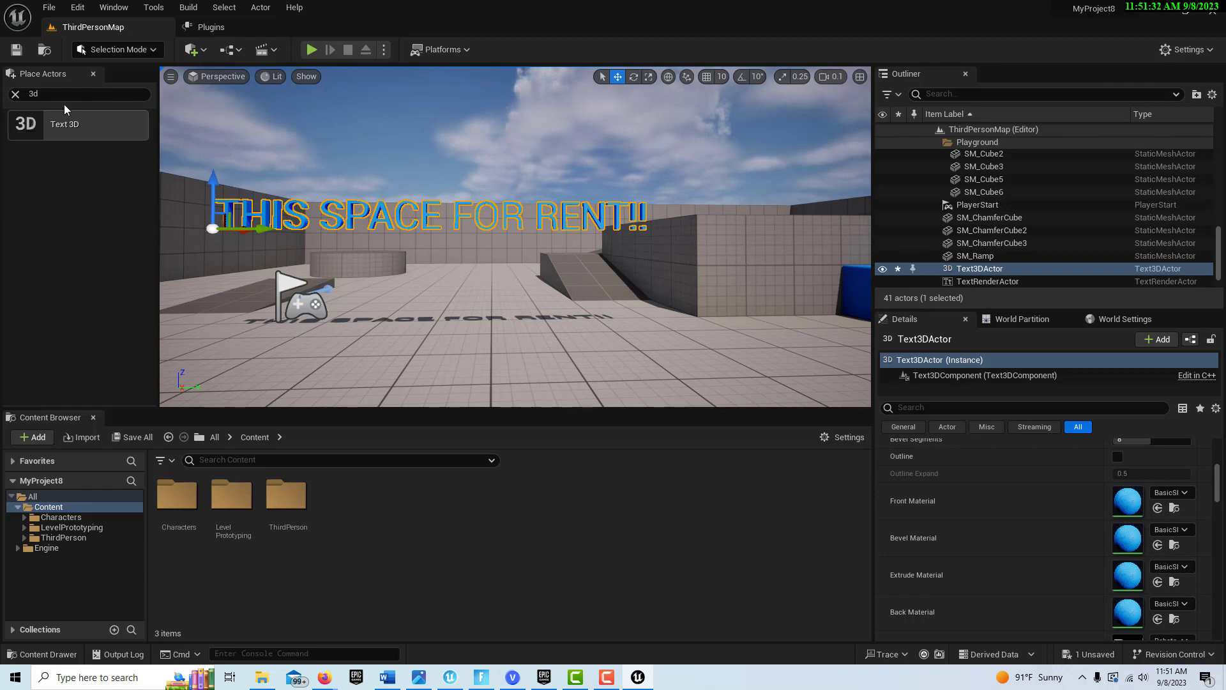
# Find the Cube actor and place it in the level on the floor beneath the 3D text.
pyautogui.click(82, 95)
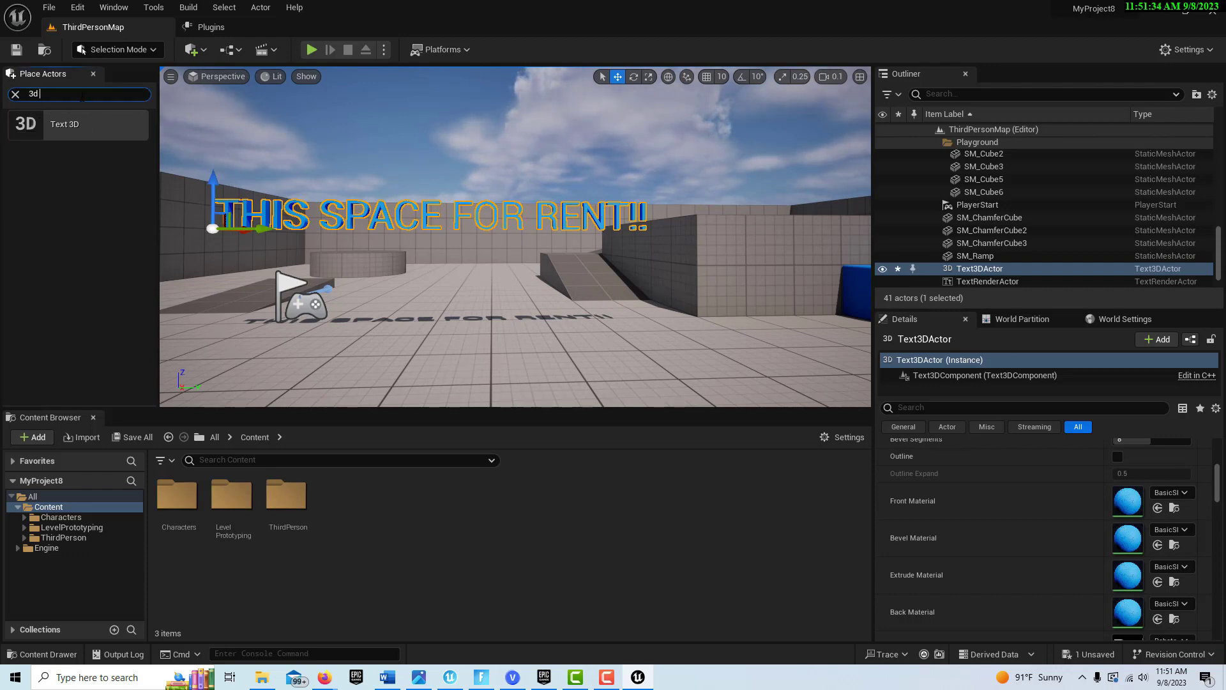
pyautogui.moveTo(82, 97); pyautogui.dragTo(25, 138)
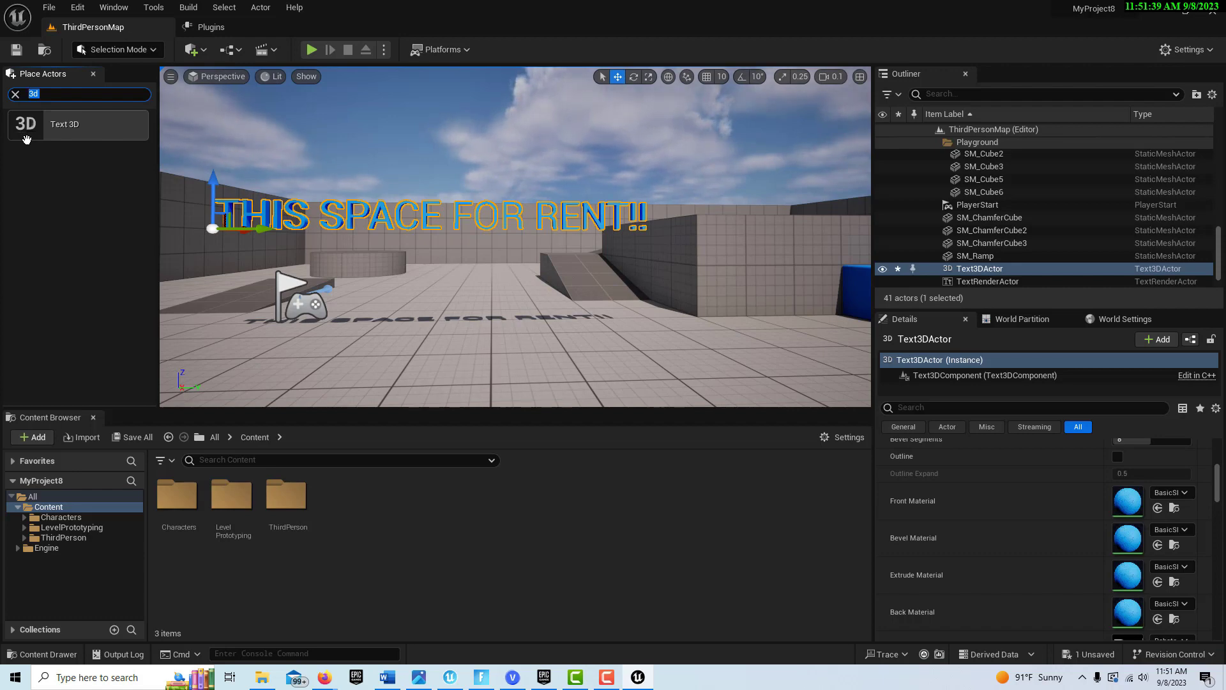
pyautogui.write('cube')
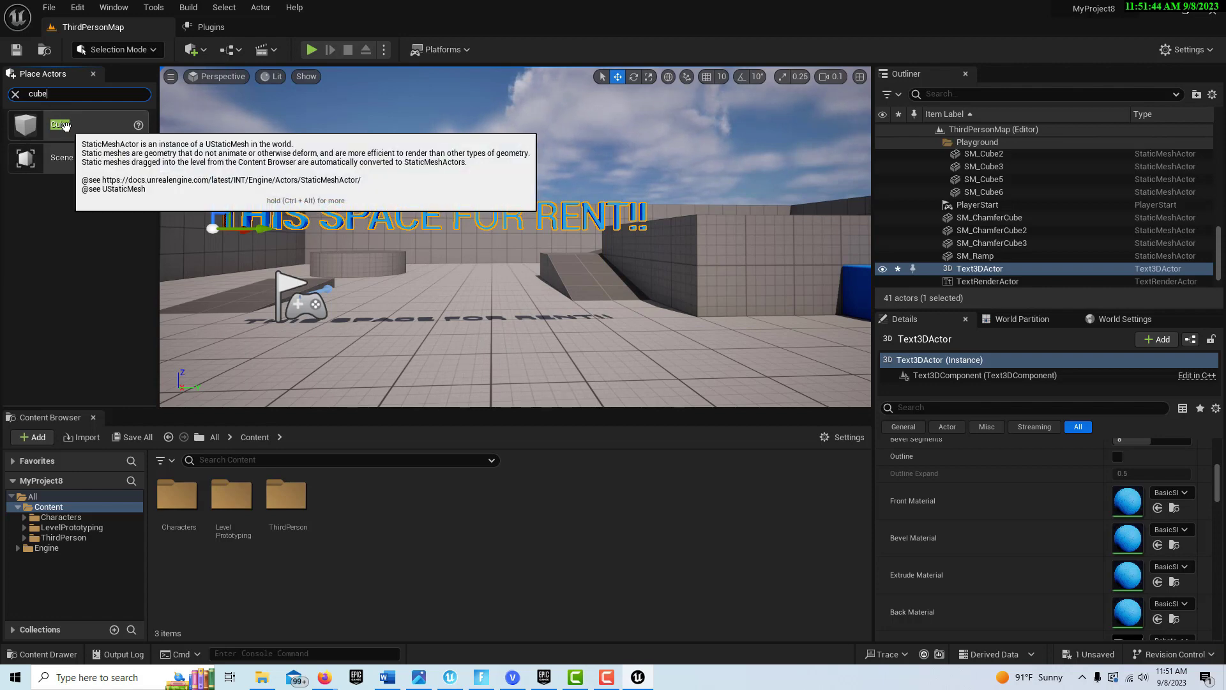
pyautogui.moveTo(83, 142); pyautogui.dragTo(441, 263)
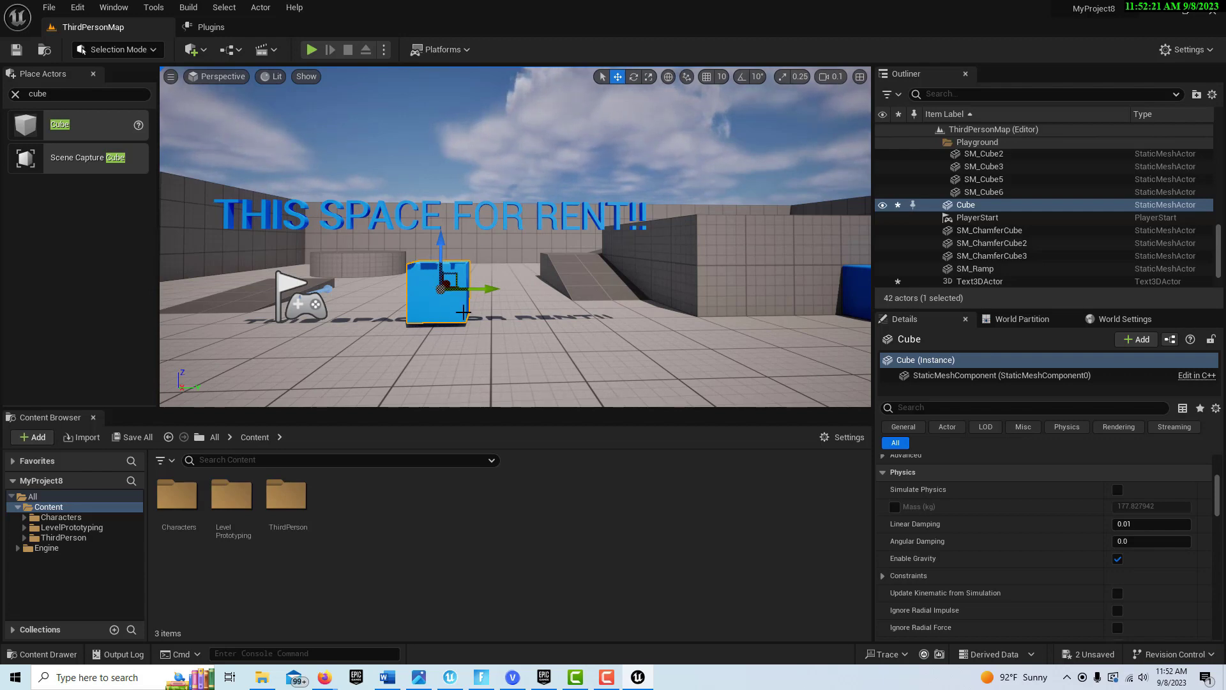
# Convert the cube into a Blueprint class named BP_SpinningSign, using New Subclass with StaticMeshActor as the parent class.
pyautogui.click(1172, 339)
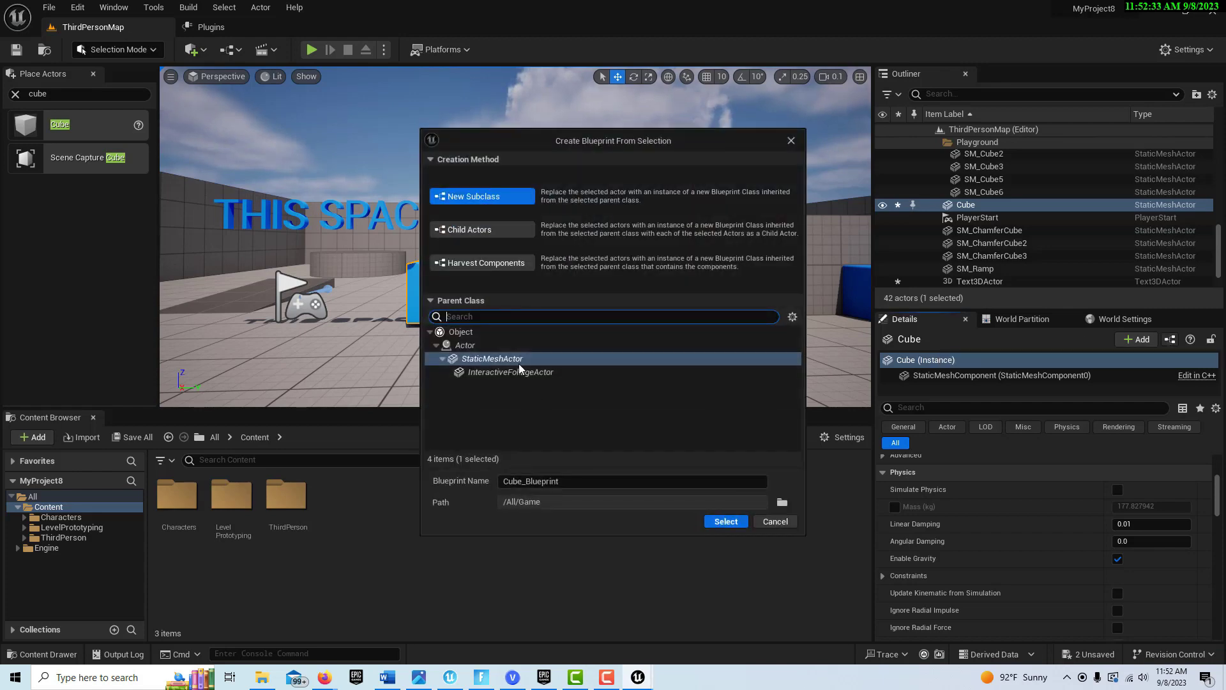
pyautogui.moveTo(515, 363)
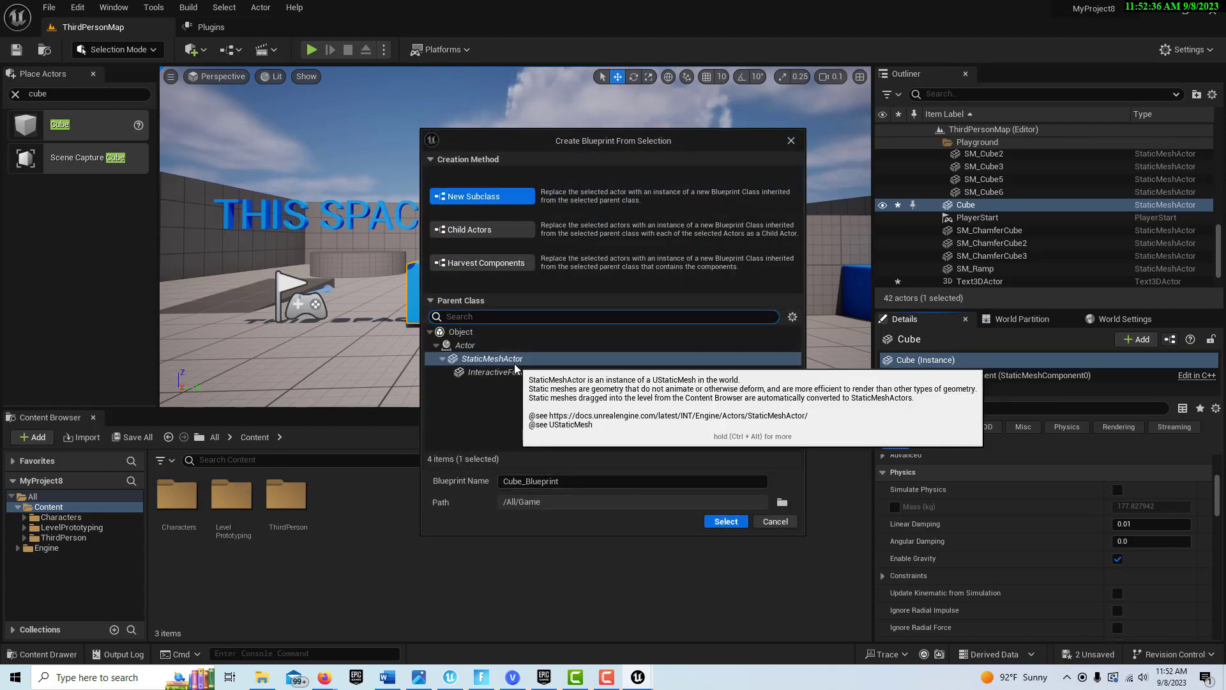
pyautogui.moveTo(566, 481); pyautogui.dragTo(362, 477)
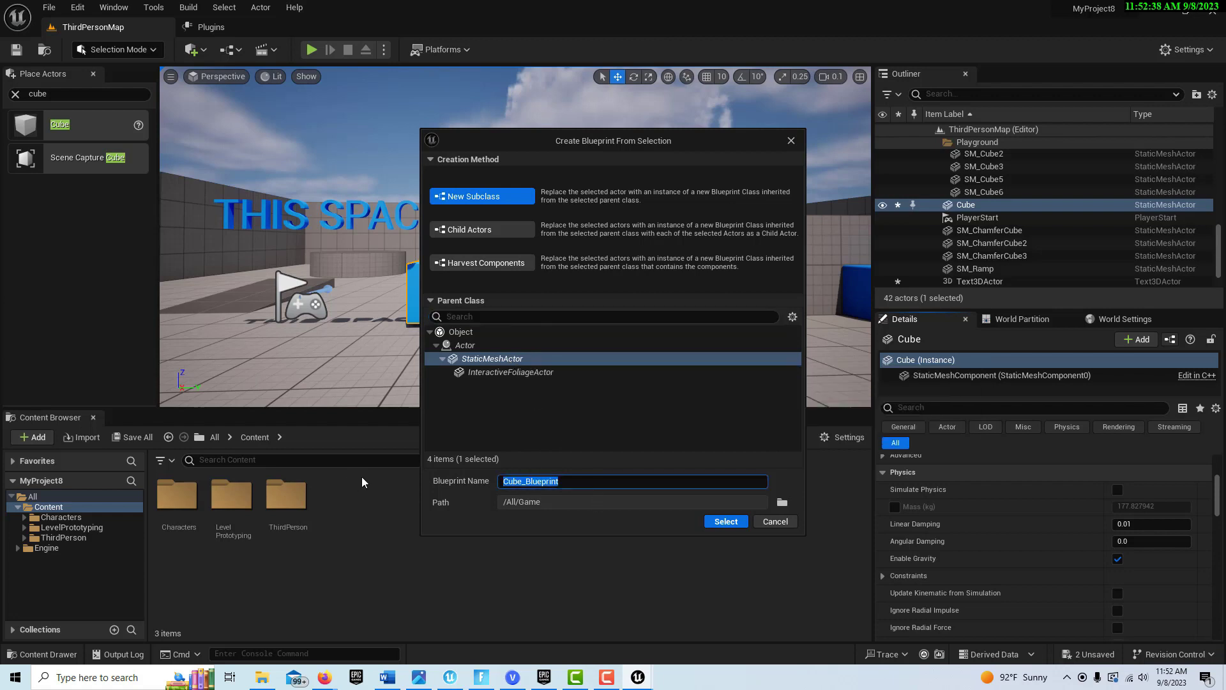
pyautogui.write('BP')
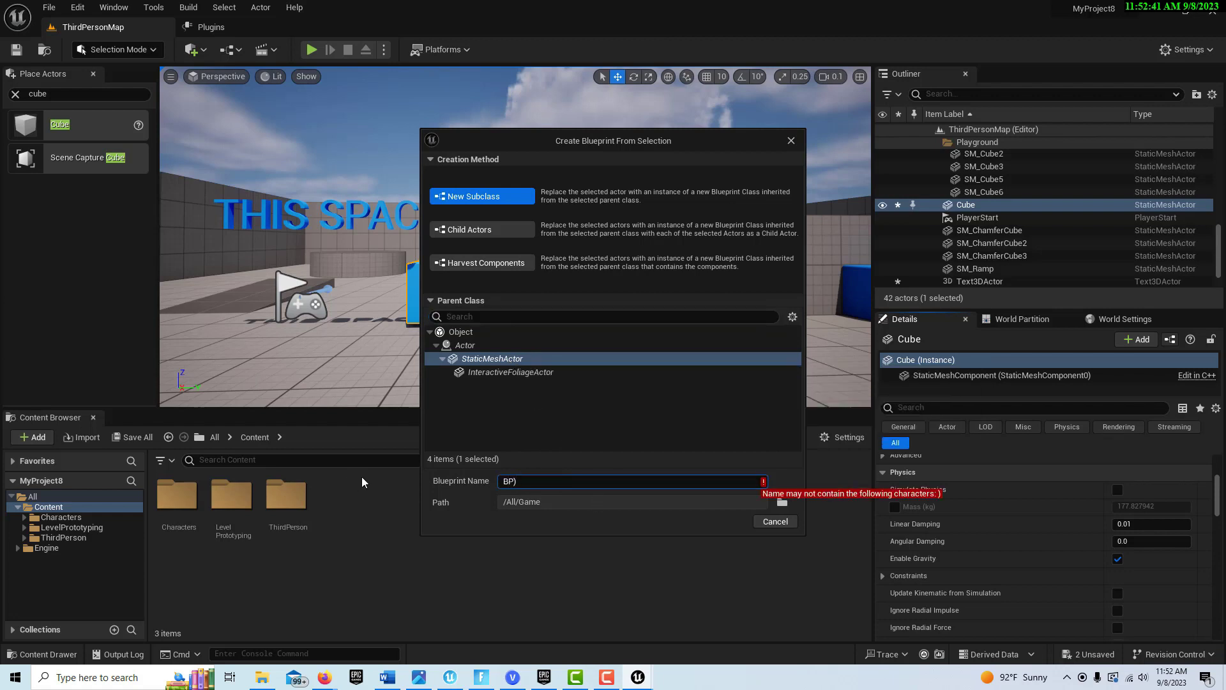
pyautogui.write('_Sp')
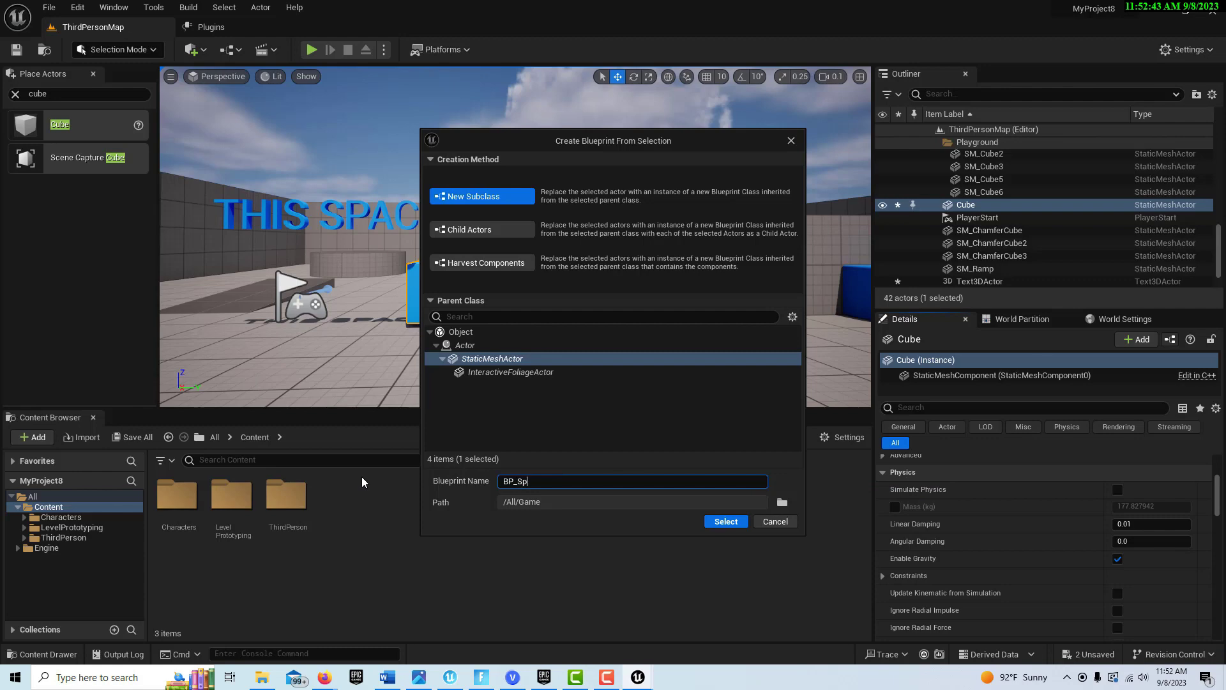
pyautogui.write('innggSign')
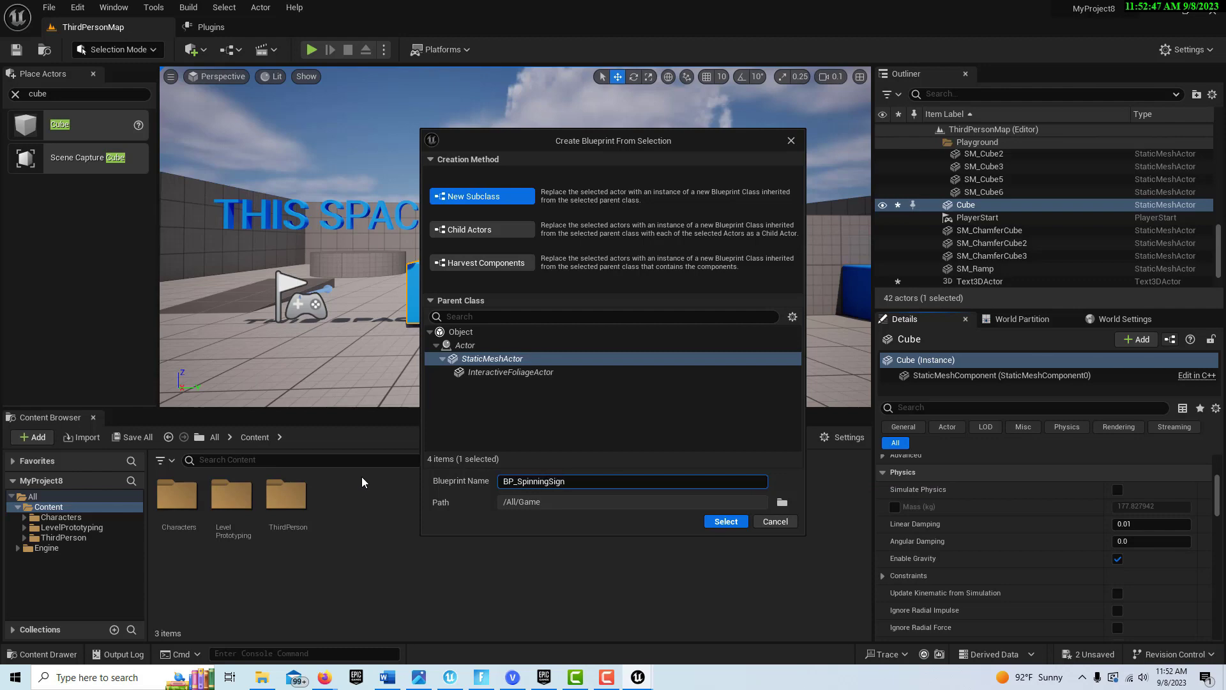
pyautogui.click(725, 522)
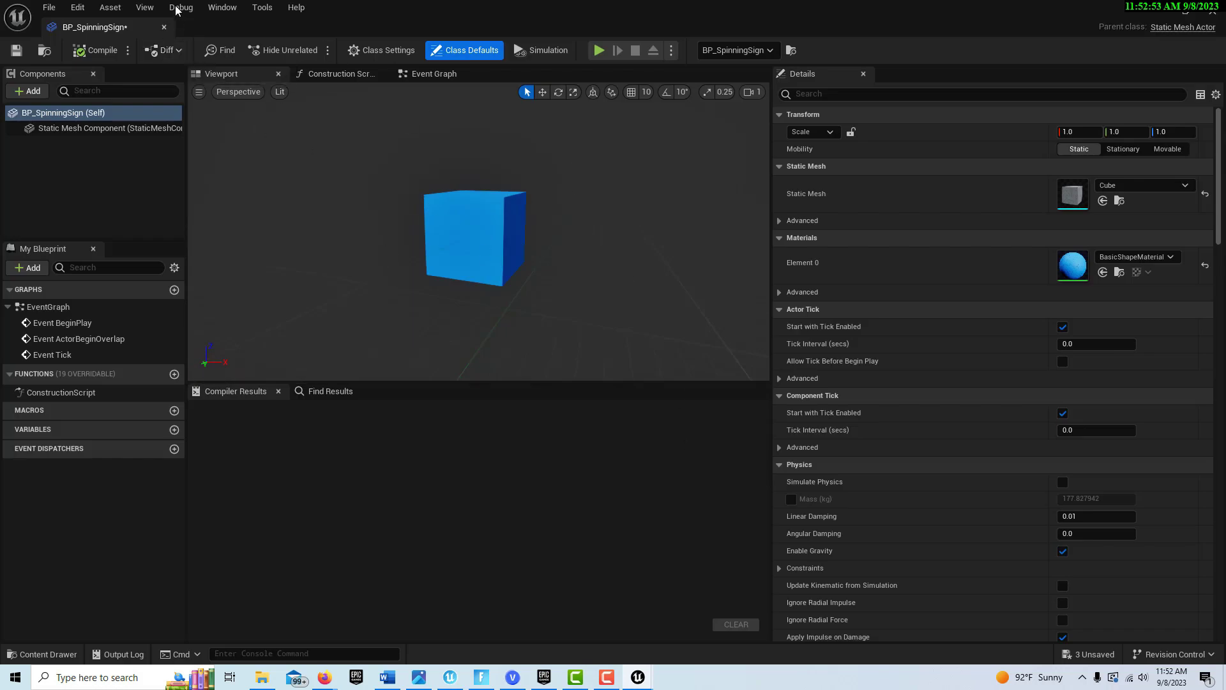
# Add a Rotating Movement component to BP_SpinningSign and select it to show its properties.
pyautogui.click(96, 115)
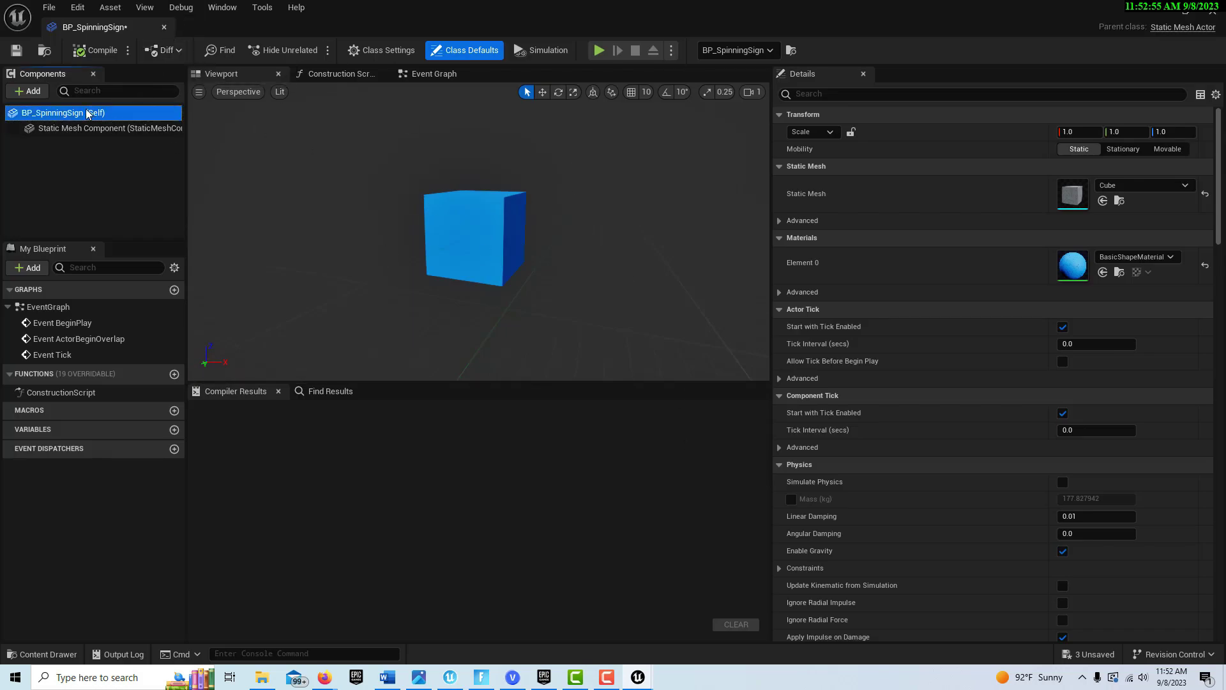
pyautogui.click(28, 91)
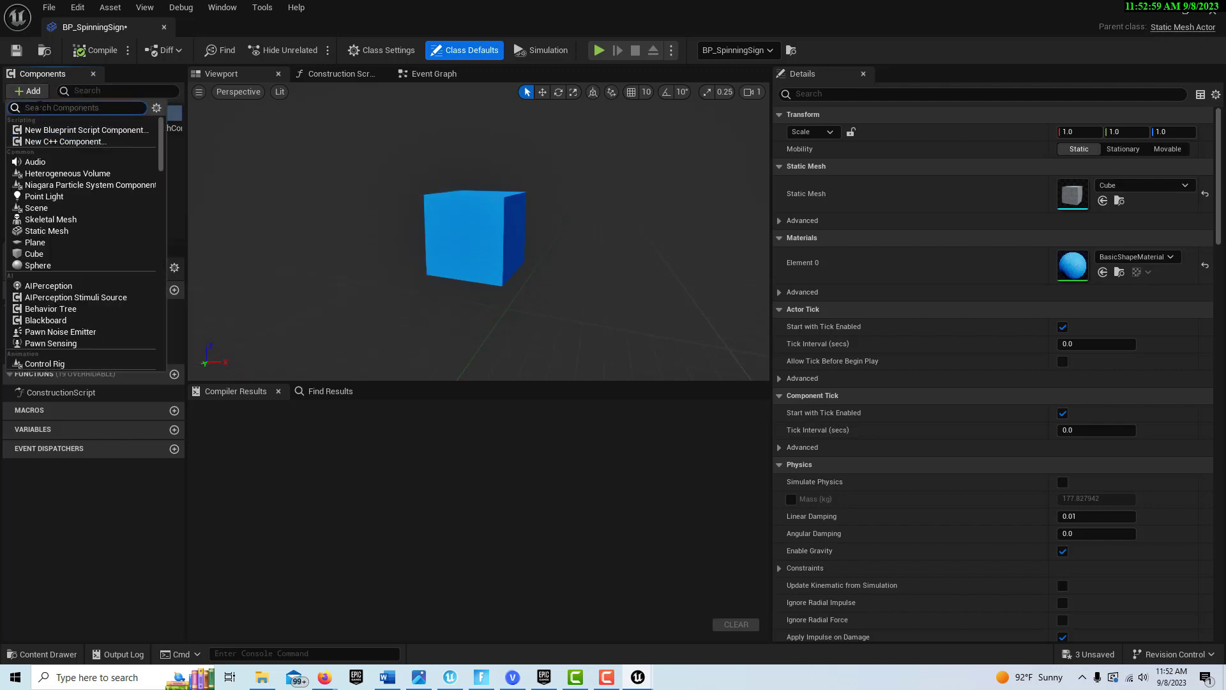
pyautogui.write('rotating')
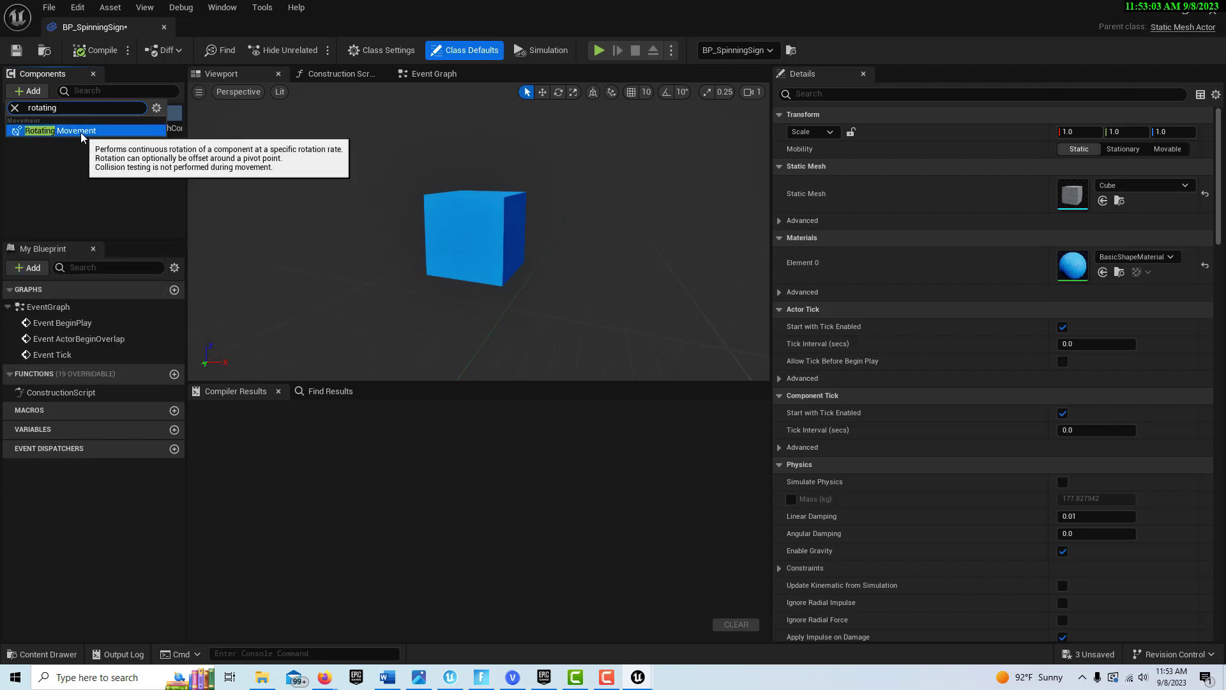
pyautogui.click(82, 132)
pyautogui.click(95, 195)
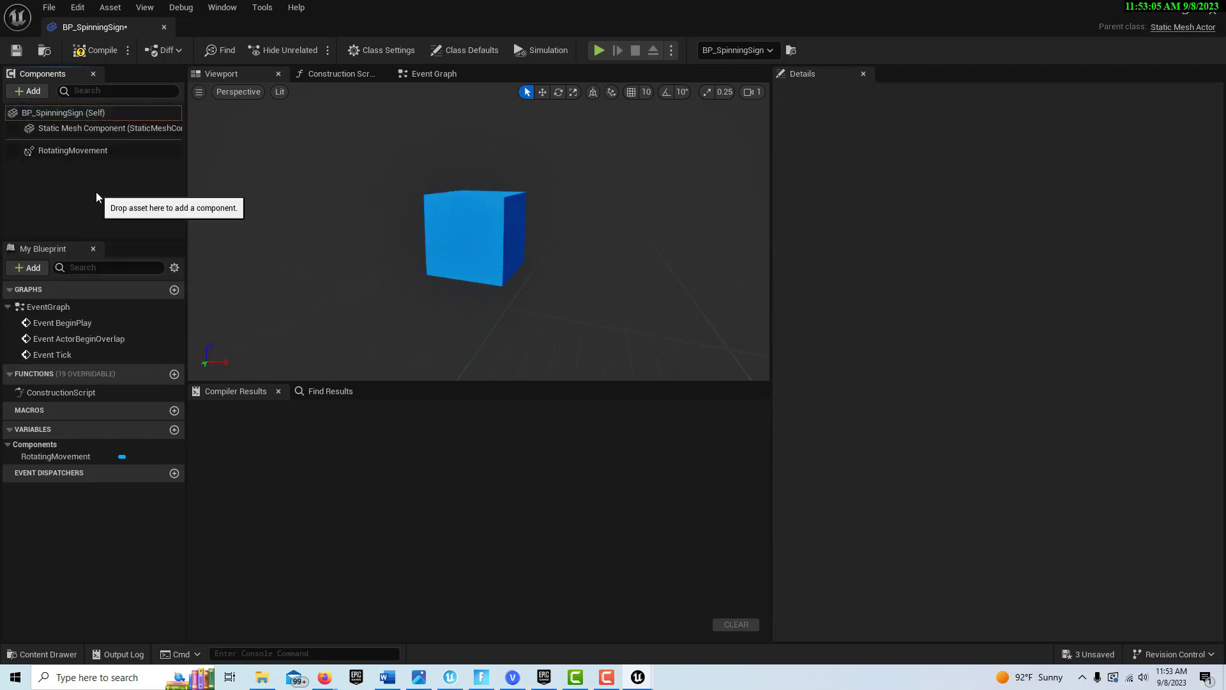
pyautogui.click(64, 151)
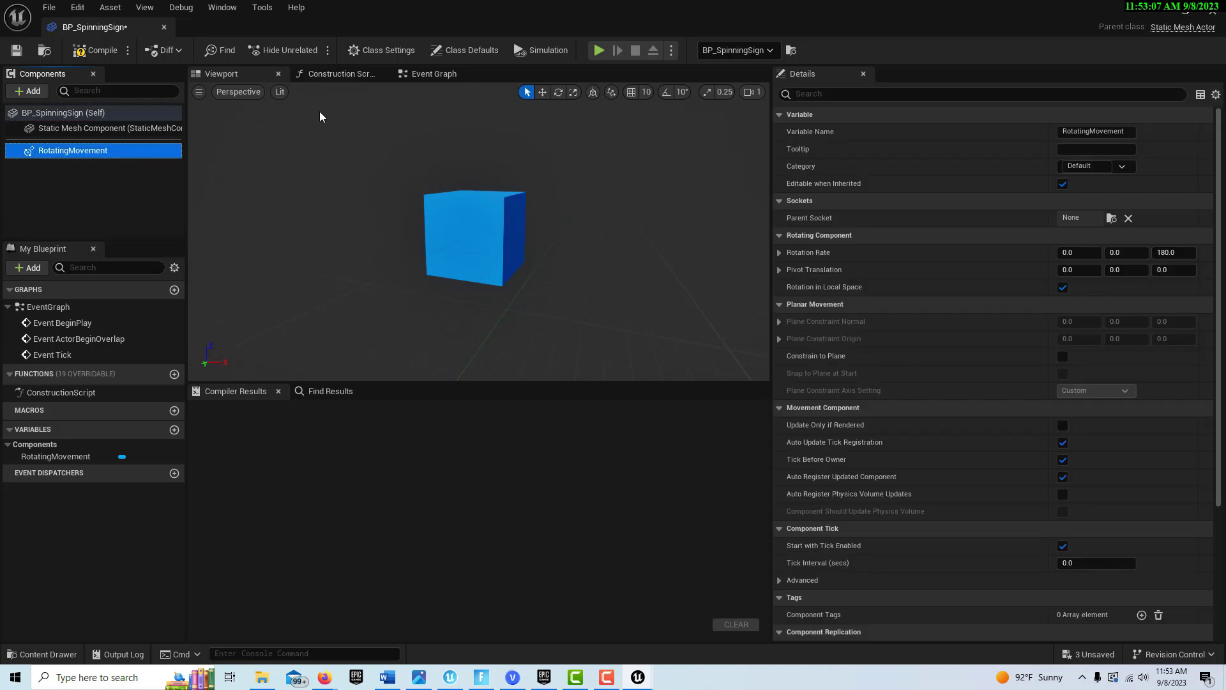
# Open the blueprint's Event Graph, widen the graph area and locate the Event BeginPlay node.
pyautogui.click(429, 80)
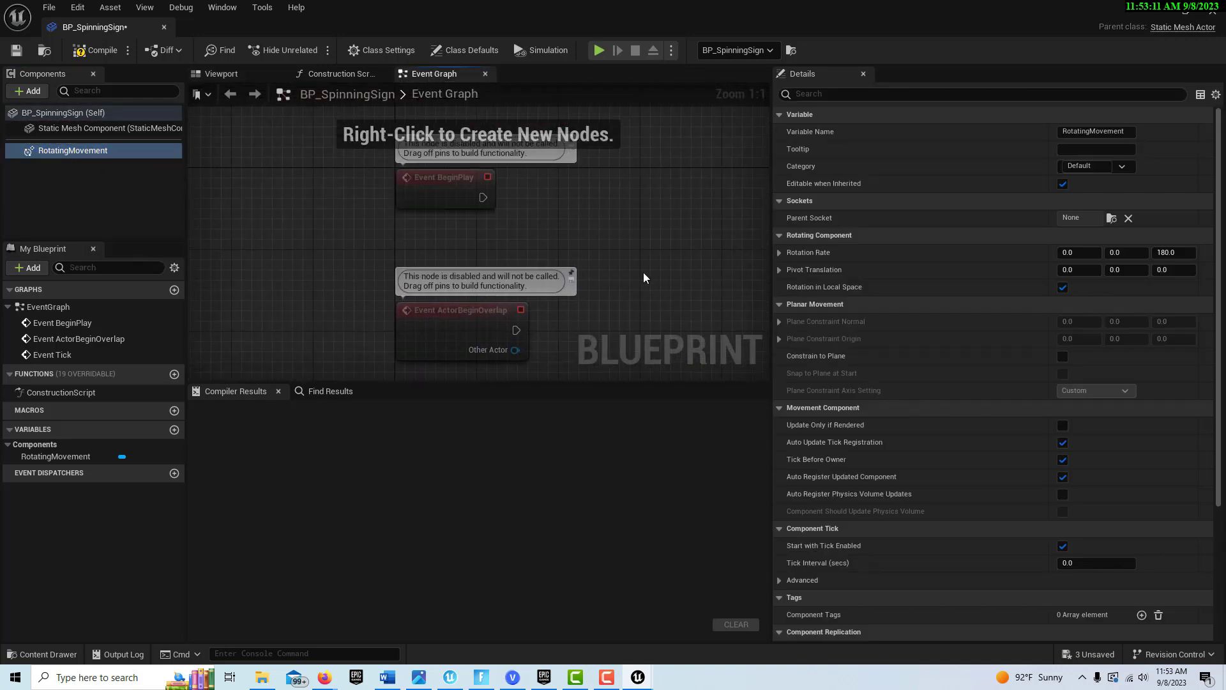
pyautogui.moveTo(770, 172); pyautogui.dragTo(493, 235)
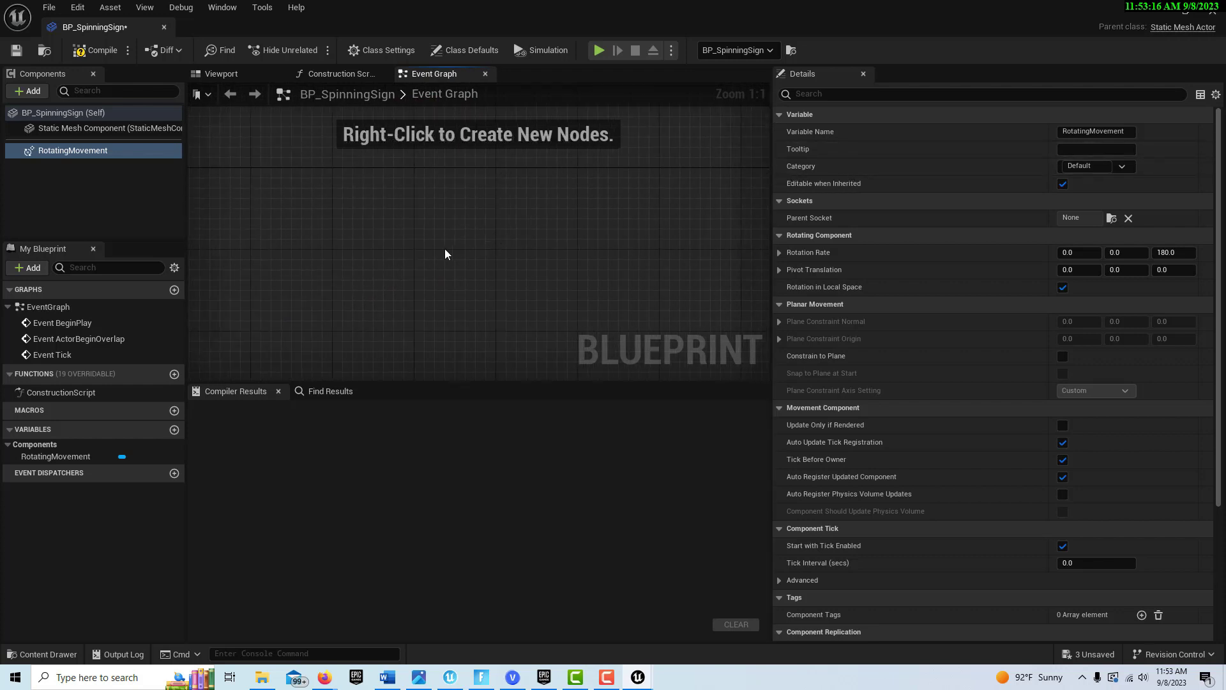
pyautogui.moveTo(445, 249); pyautogui.dragTo(746, 261, button='right')
pyautogui.scroll(-7, 305, 227)
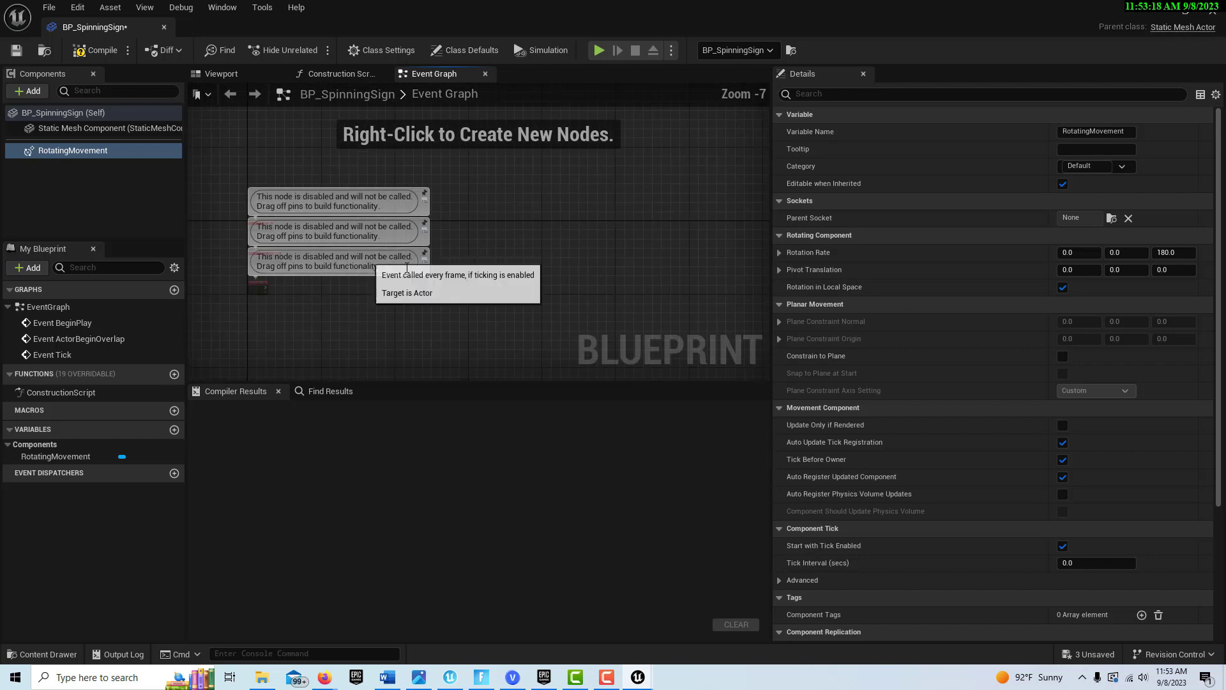
pyautogui.scroll(2, 377, 256)
pyautogui.moveTo(377, 255); pyautogui.dragTo(568, 259, button='right')
pyautogui.scroll(3, 424, 254)
pyautogui.moveTo(452, 258); pyautogui.dragTo(526, 276, button='right')
pyautogui.moveTo(772, 183); pyautogui.dragTo(918, 184)
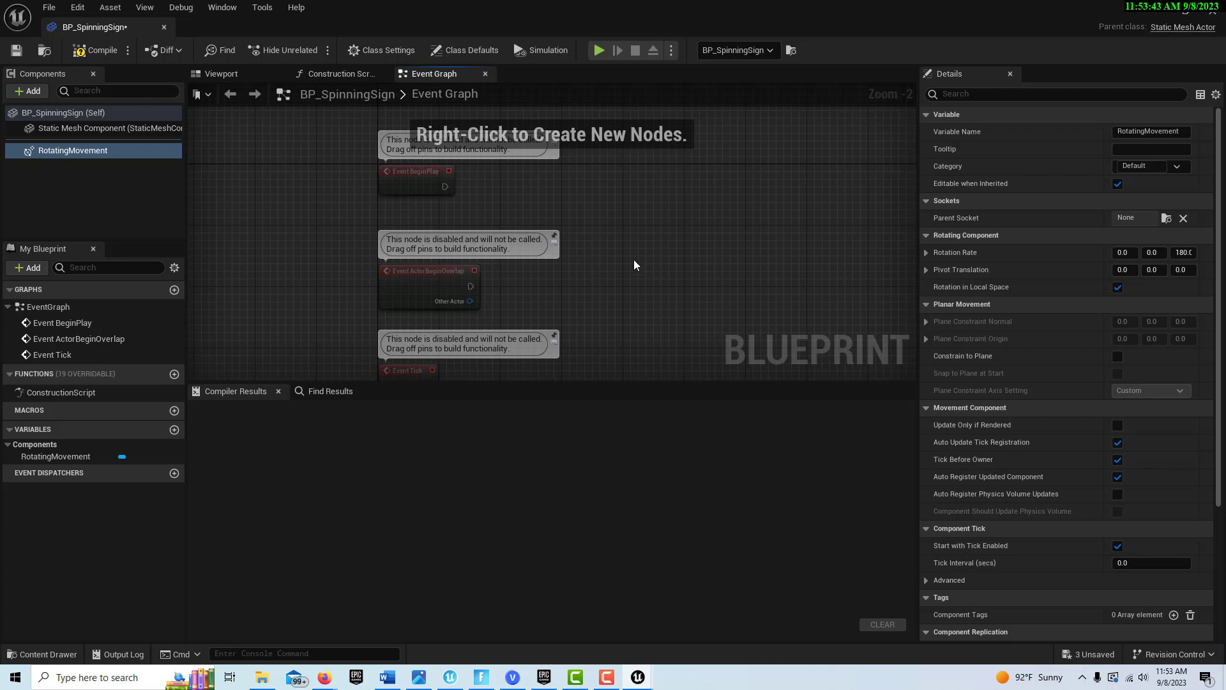
pyautogui.scroll(1, 633, 259)
pyautogui.moveTo(607, 253); pyautogui.dragTo(660, 295, button='right')
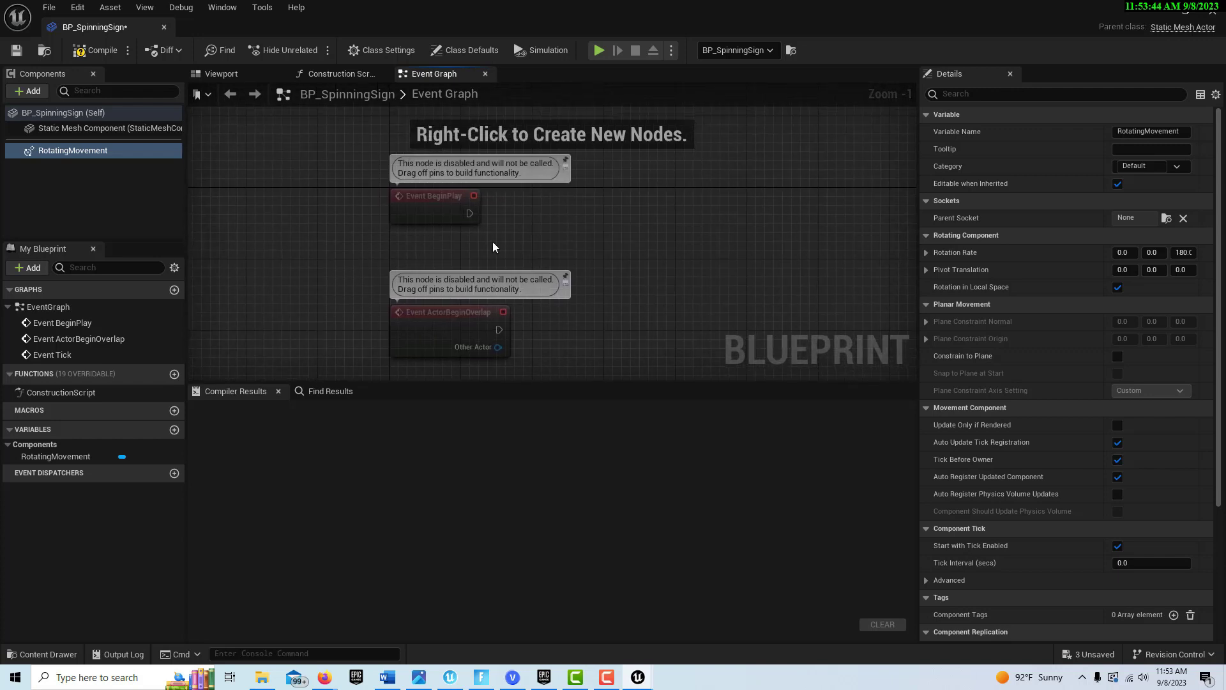
pyautogui.click(398, 200)
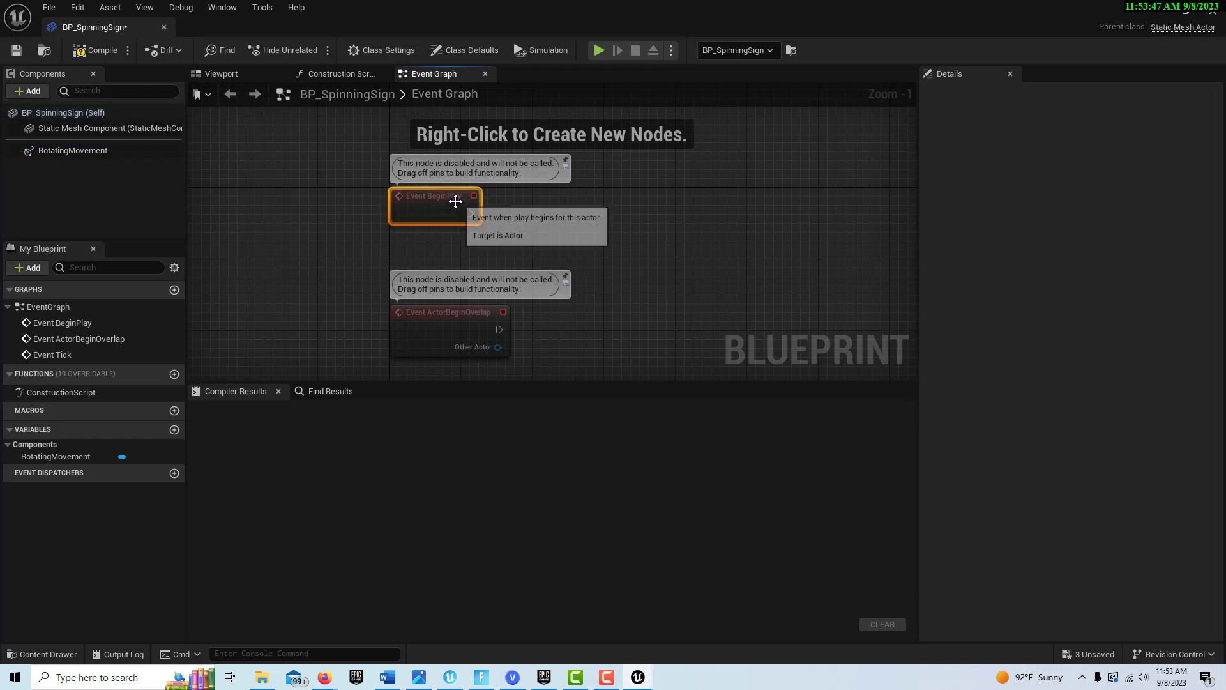
# Add a Set RotatingMovement node beside Event BeginPlay and connect the event's execution output to it.
pyautogui.click(51, 458)
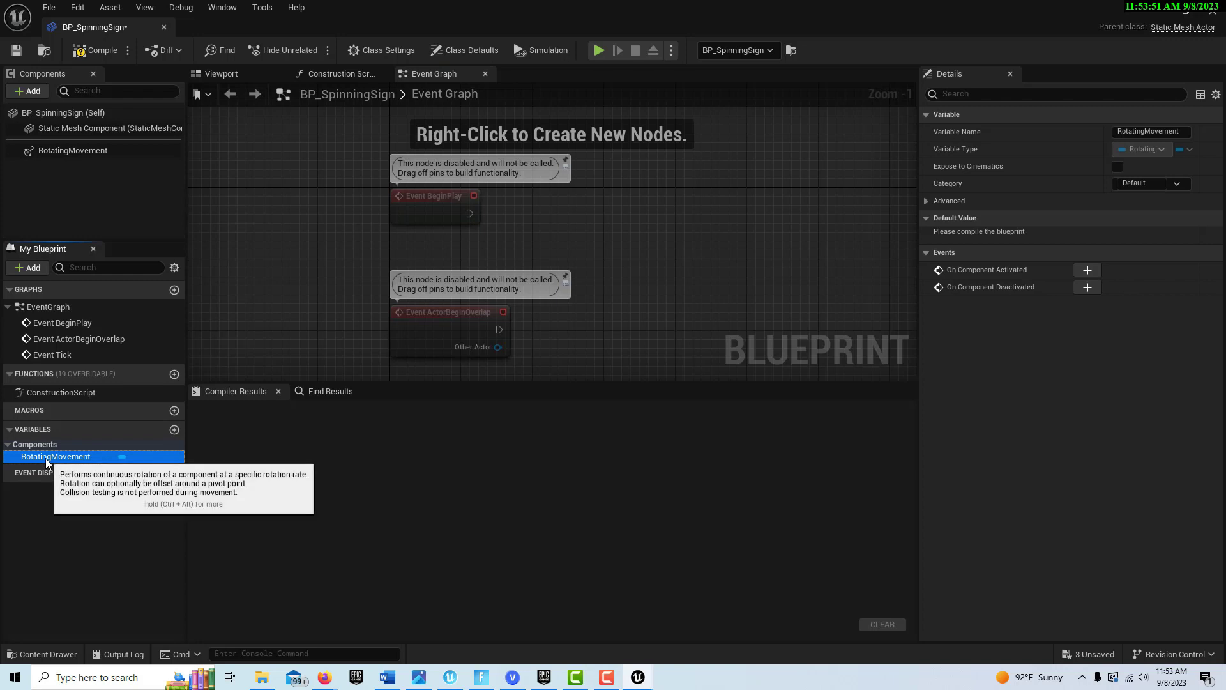
pyautogui.moveTo(46, 462); pyautogui.dragTo(608, 197)
pyautogui.click(642, 268)
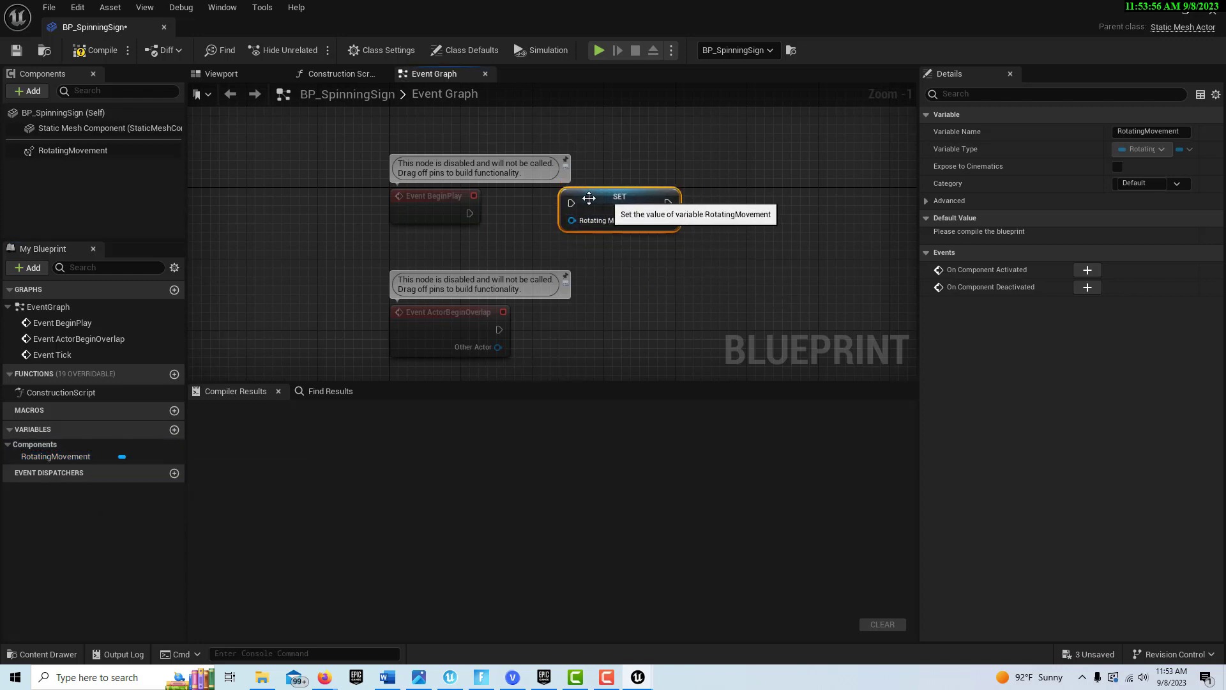
pyautogui.moveTo(474, 214); pyautogui.dragTo(571, 203)
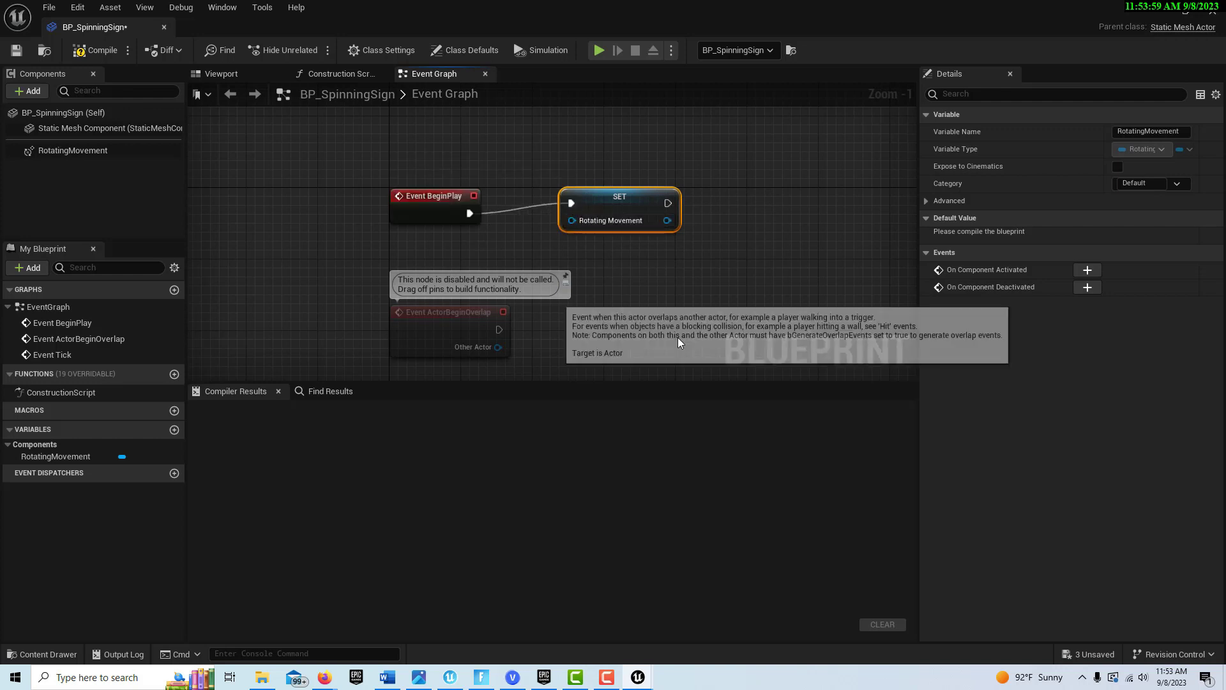
# Add a Get RotatingMovement node, connect it to the Set node's Rotating Movement input, and compile the blueprint.
pyautogui.moveTo(641, 307); pyautogui.dragTo(606, 236, button='right')
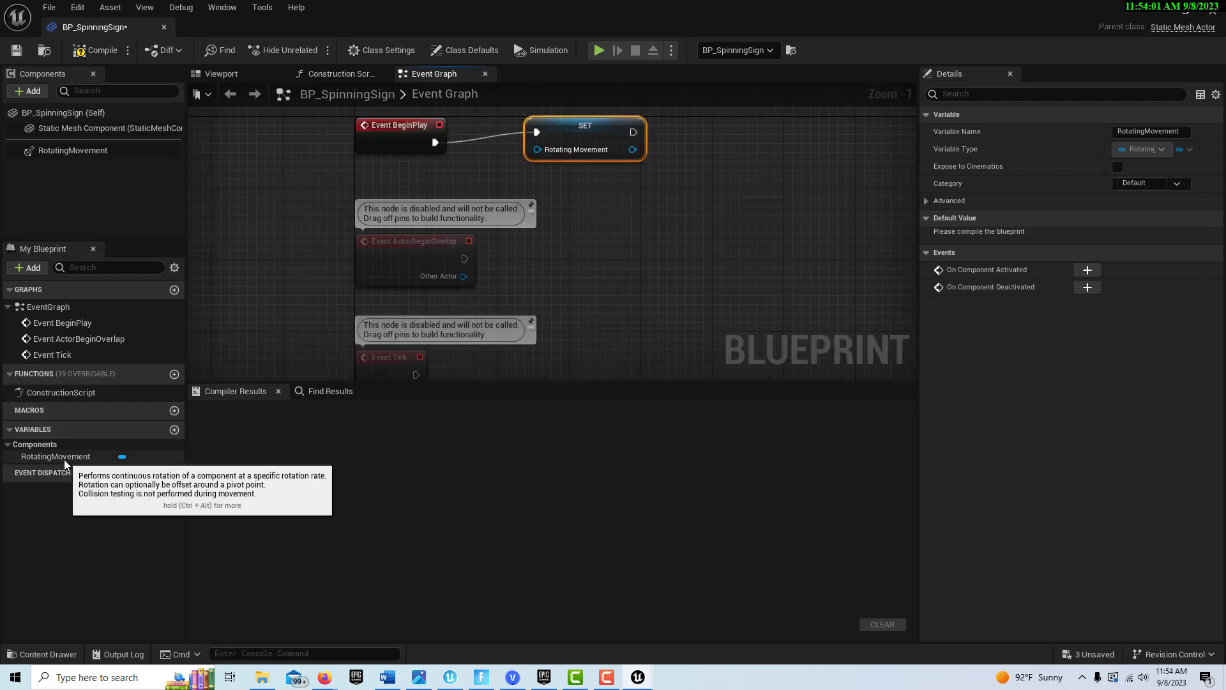
pyautogui.moveTo(64, 457); pyautogui.dragTo(388, 178)
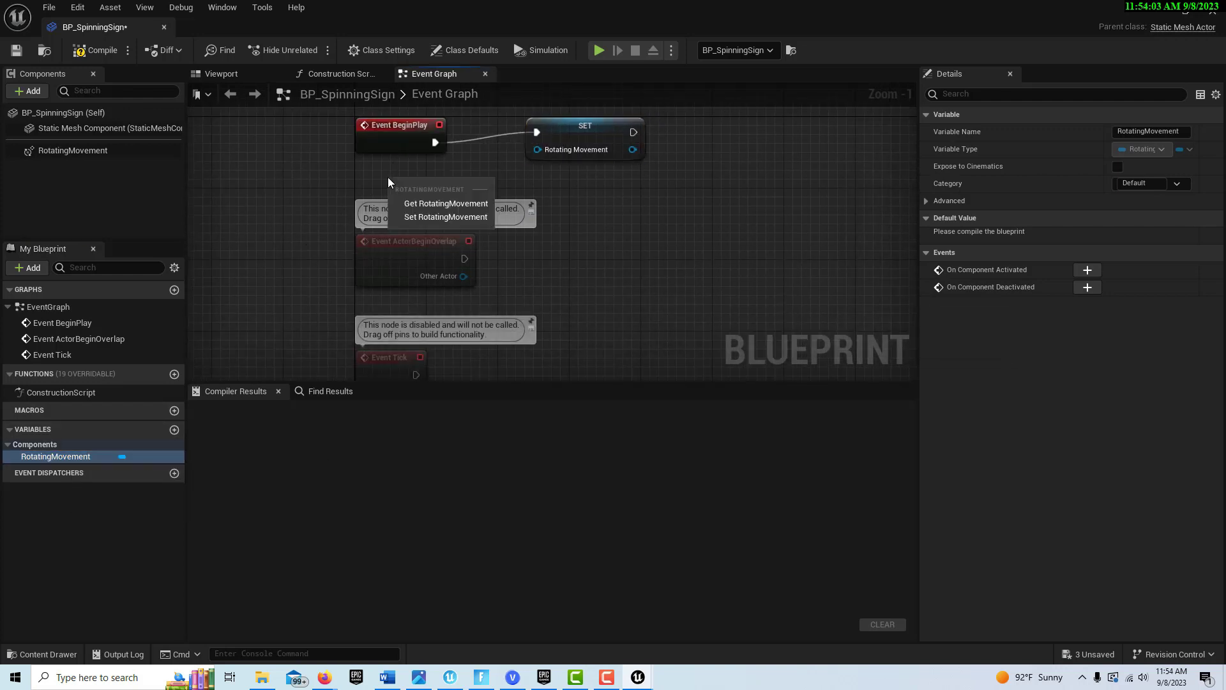
pyautogui.click(446, 203)
pyautogui.moveTo(465, 182); pyautogui.dragTo(532, 152)
pyautogui.moveTo(371, 103); pyautogui.dragTo(301, 192, button='right')
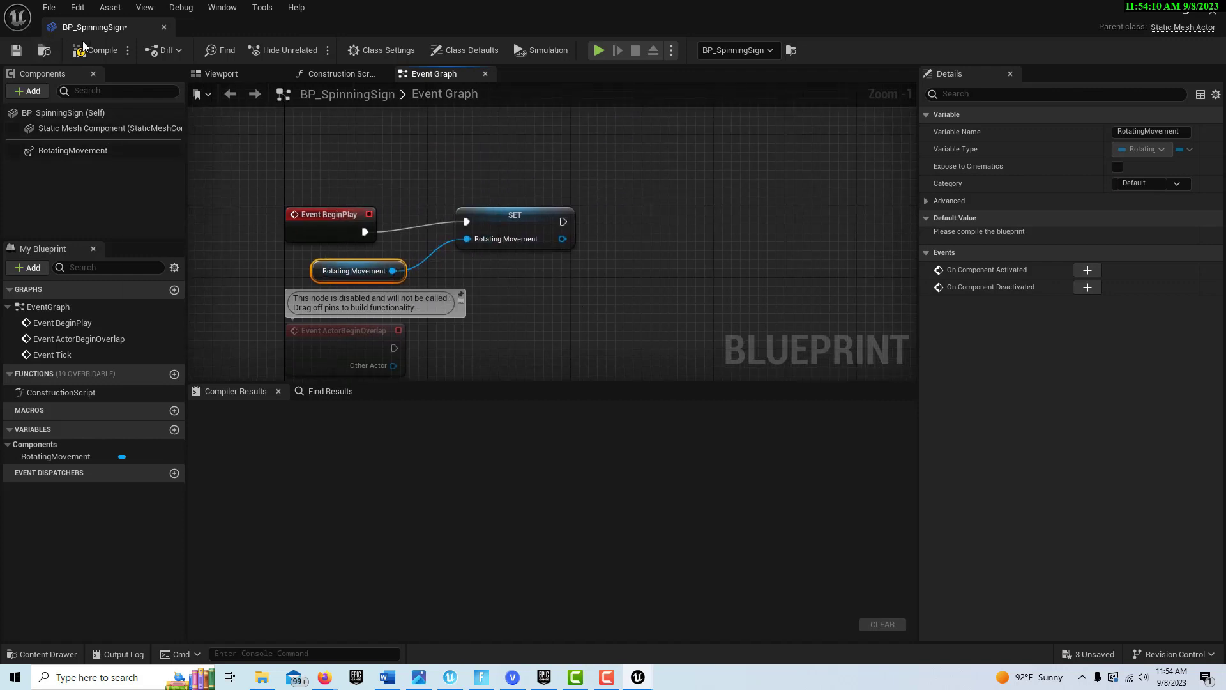
pyautogui.click(96, 50)
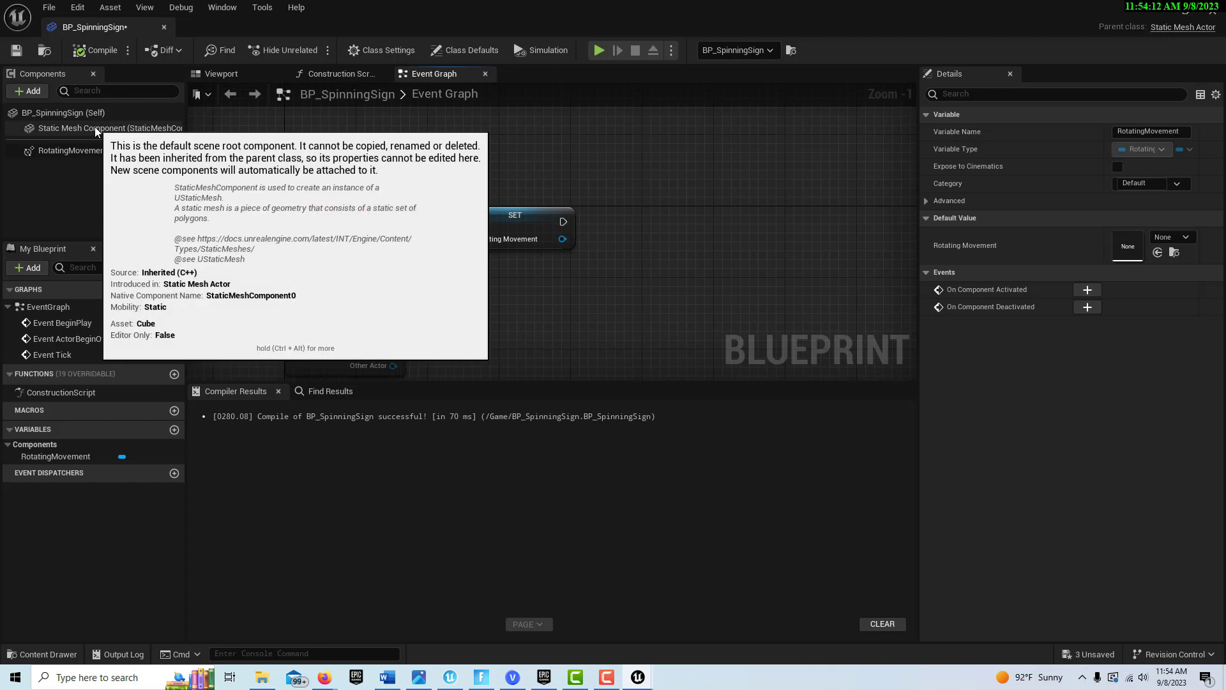
# Add a Set Visibility (StaticMeshComponent) node after the Set node and connect their execution pins.
pyautogui.rightClick(703, 233)
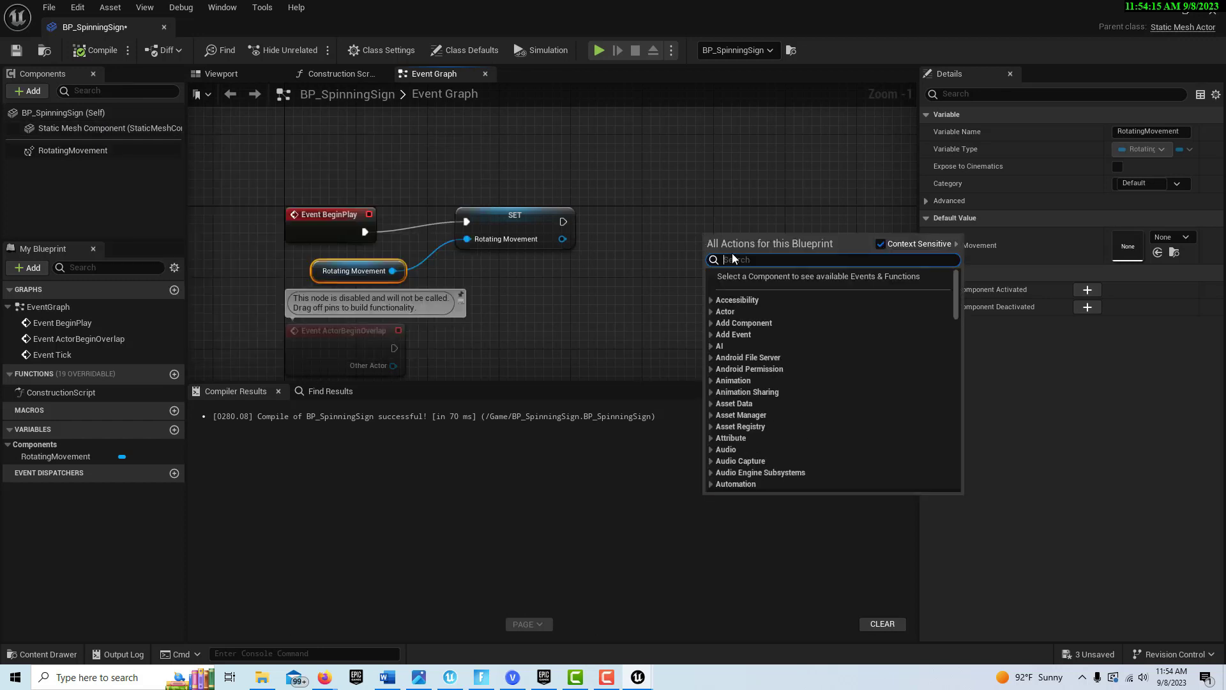
pyautogui.write('set vis')
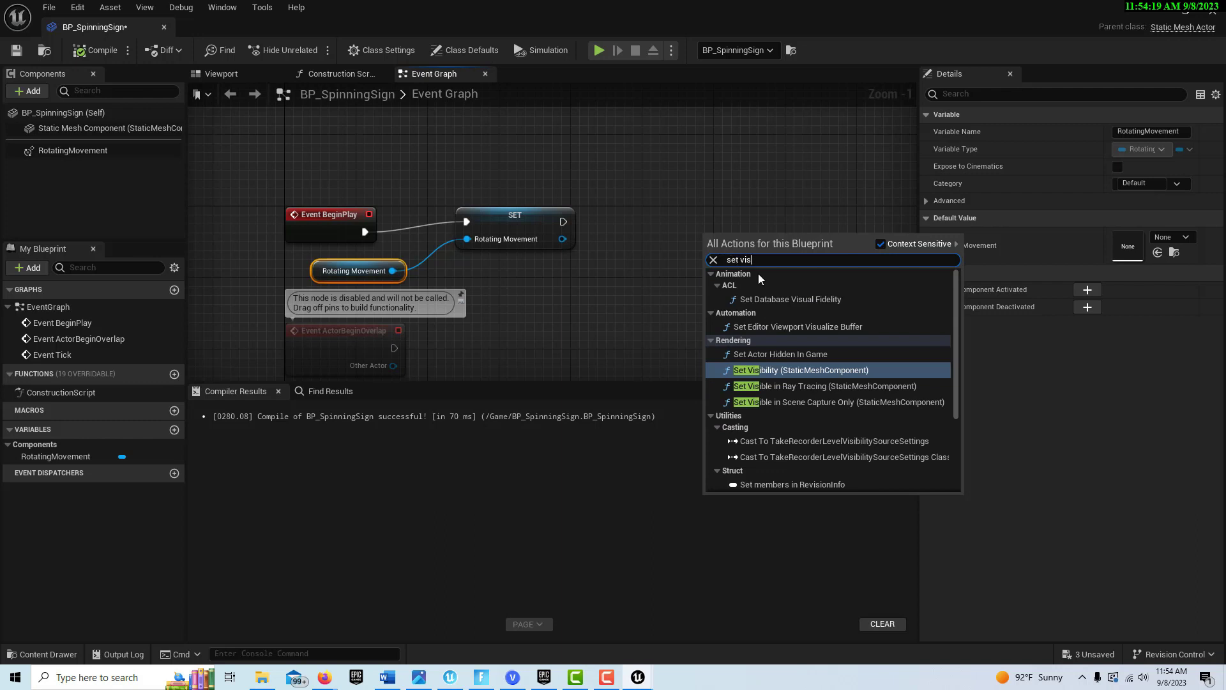
pyautogui.click(789, 369)
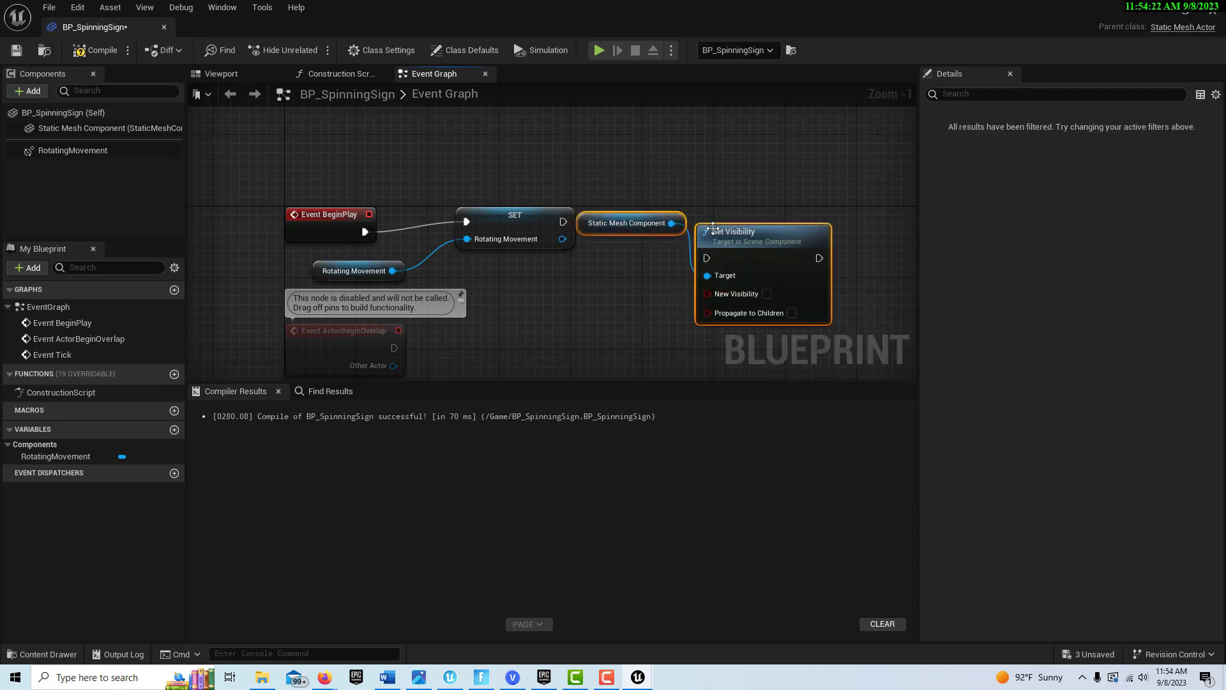
pyautogui.moveTo(751, 232); pyautogui.dragTo(715, 178)
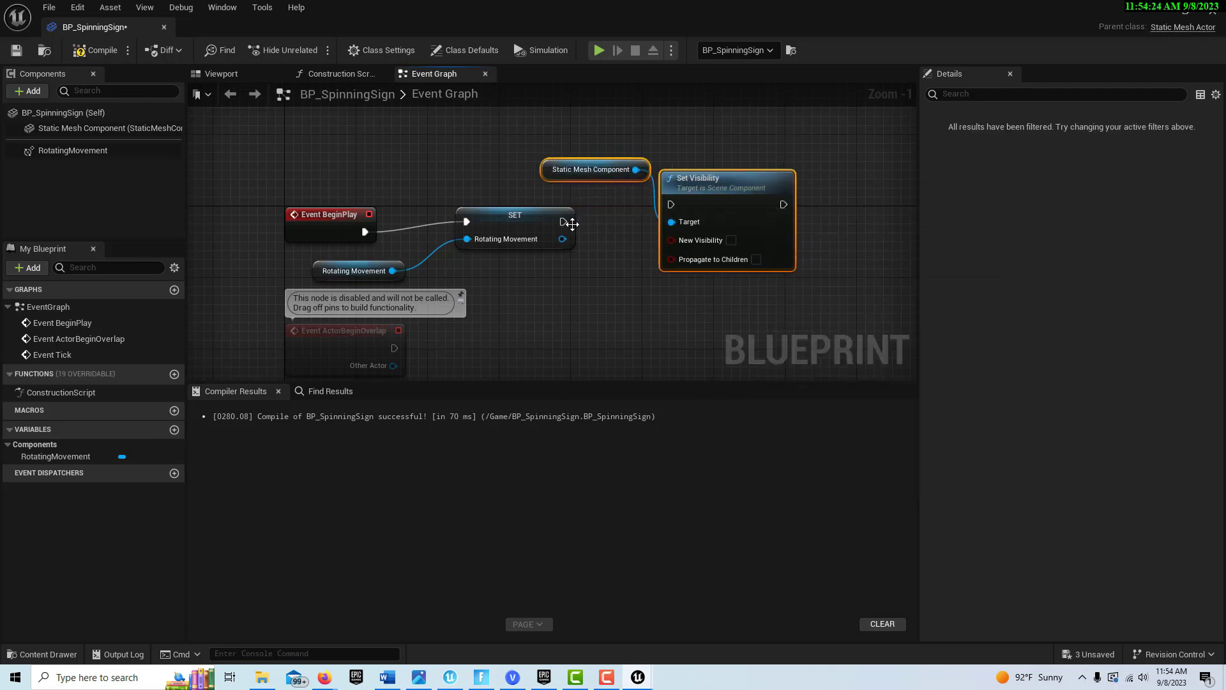
pyautogui.moveTo(563, 222); pyautogui.dragTo(671, 205)
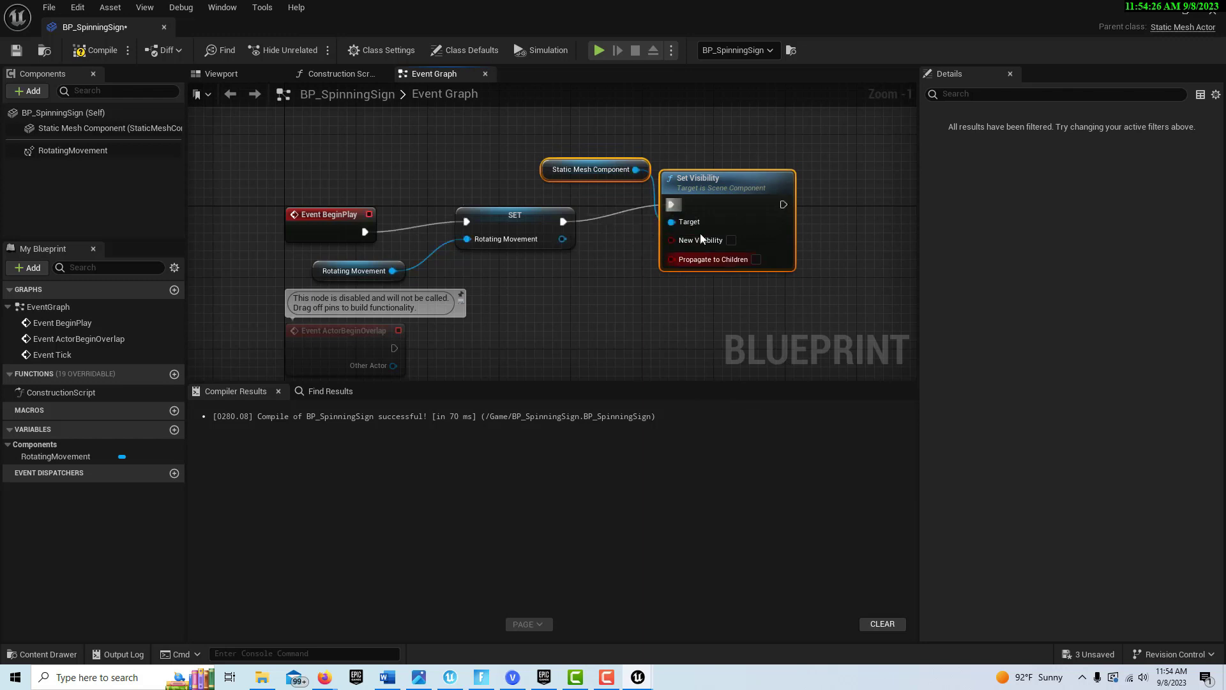
# Create a Boolean variable called ToggleVisibility, make it instance editable, and compile the blueprint.
pyautogui.click(174, 429)
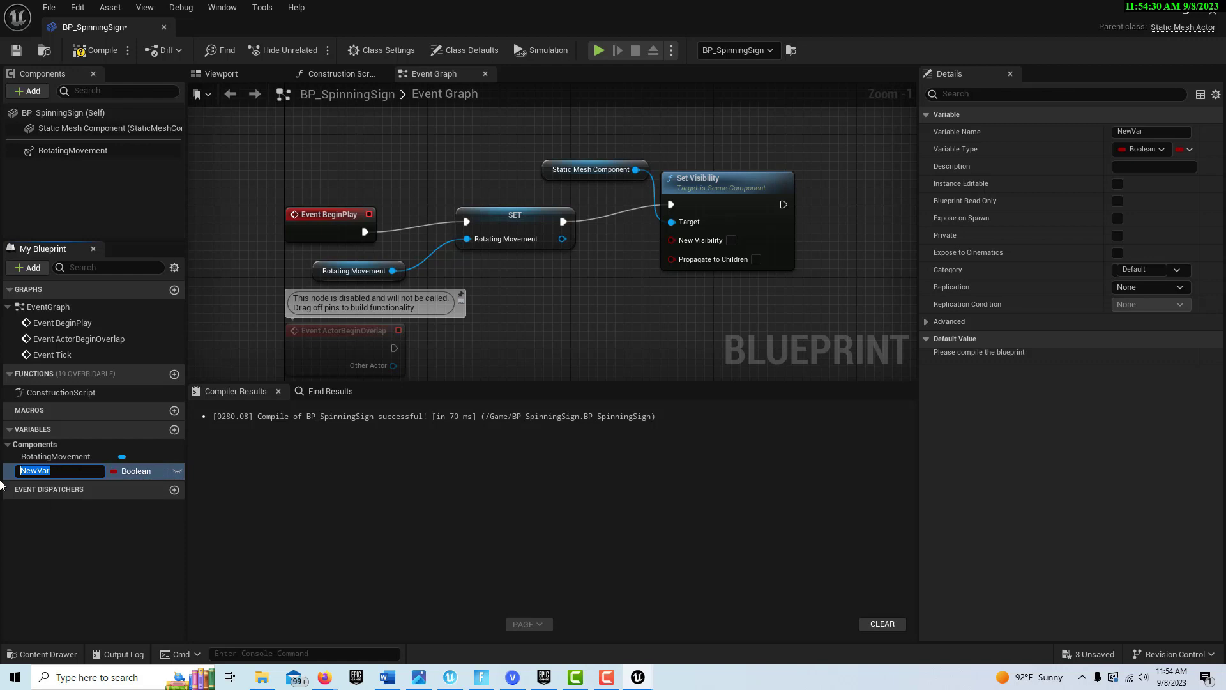
pyautogui.write('V')
pyautogui.press('BackSpace')
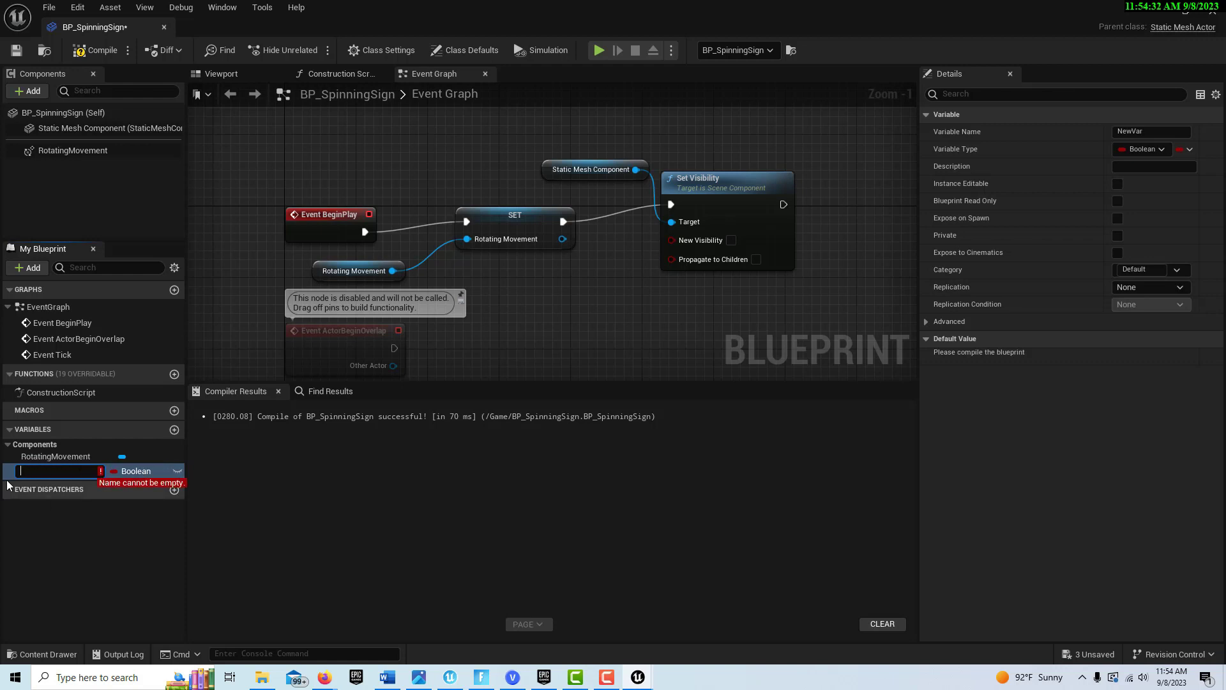
pyautogui.write('Top')
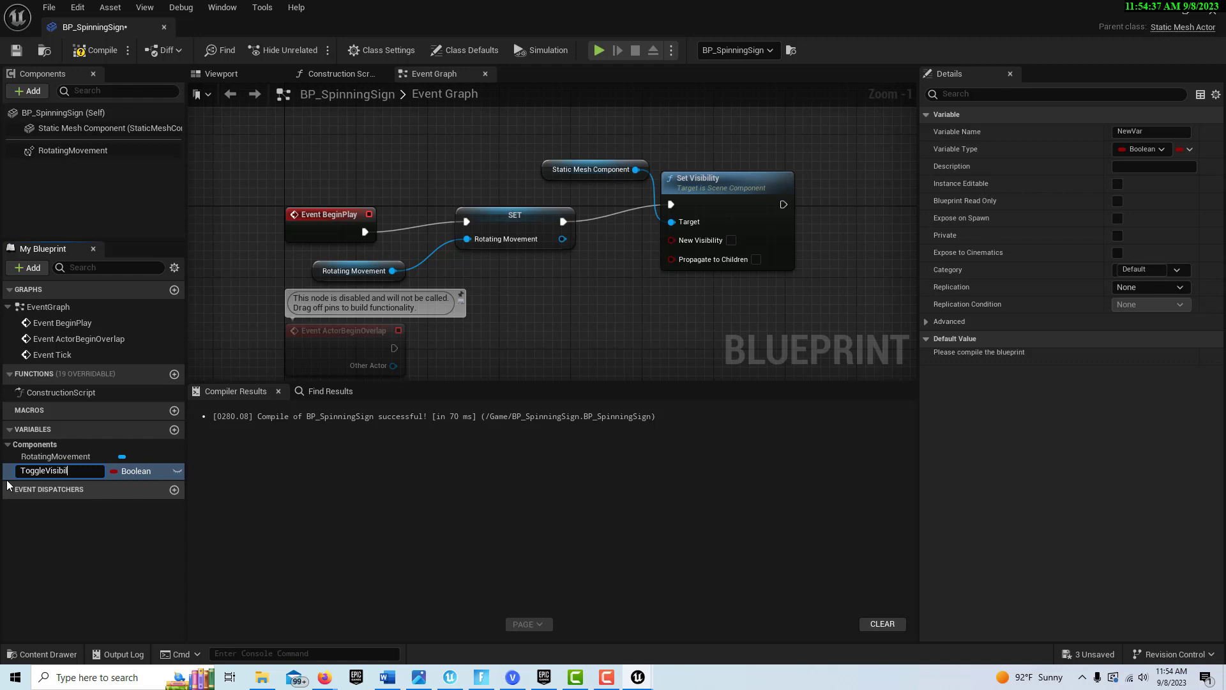
pyautogui.press('Return')
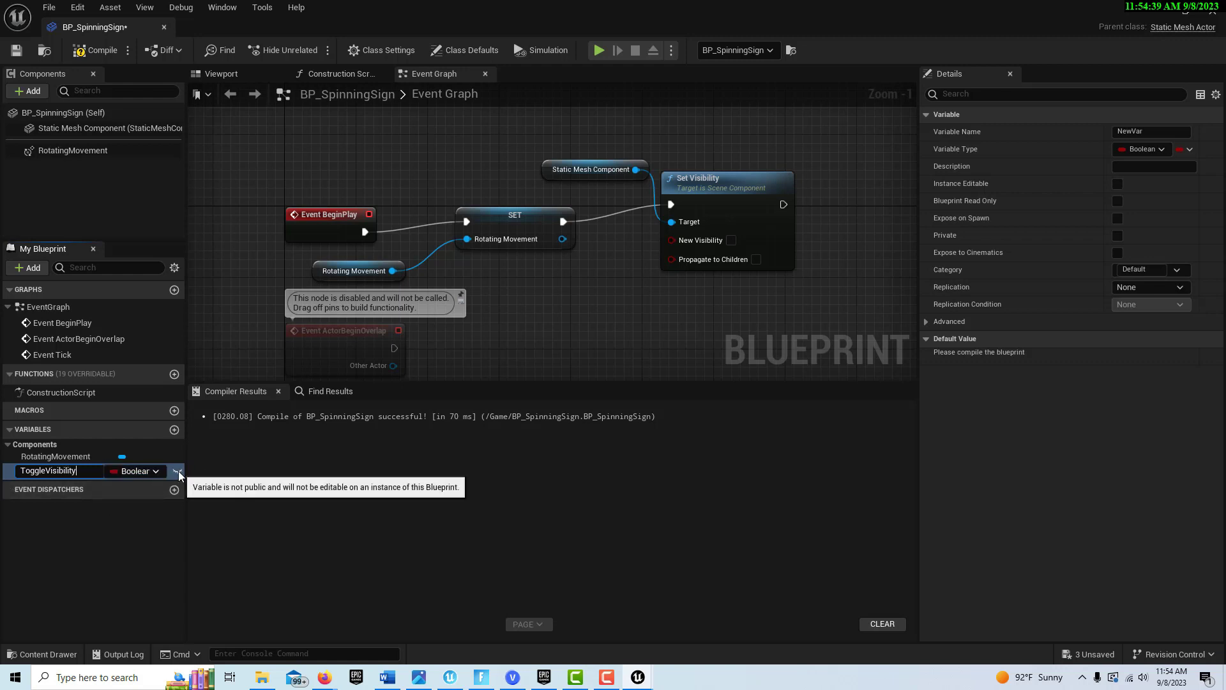
pyautogui.click(179, 471)
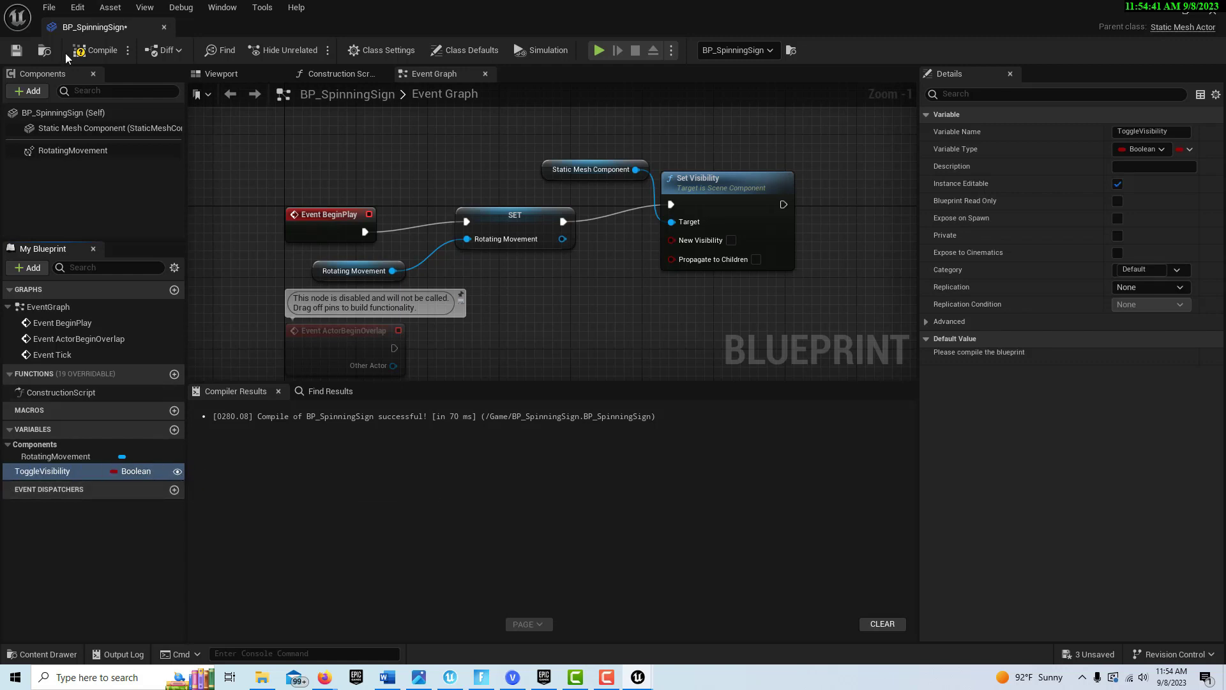
pyautogui.click(99, 51)
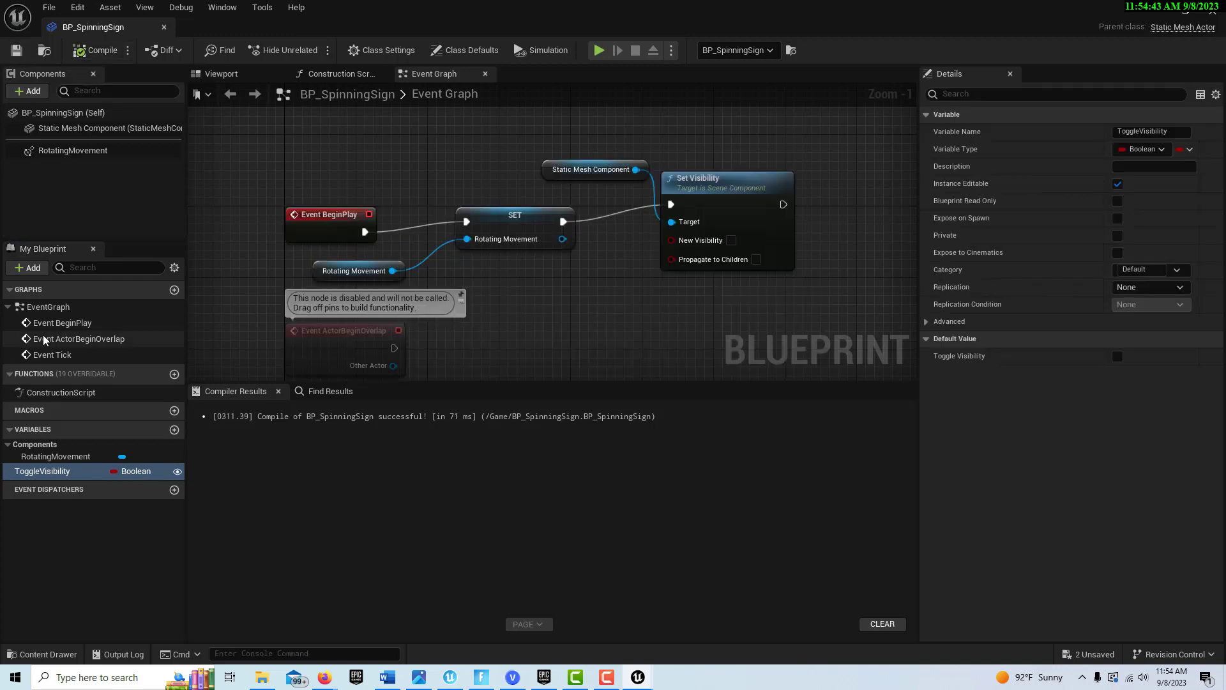
# Connect a Get ToggleVisibility node to Set Visibility's New Visibility input, then compile, save and close the blueprint.
pyautogui.moveTo(59, 479); pyautogui.dragTo(530, 284)
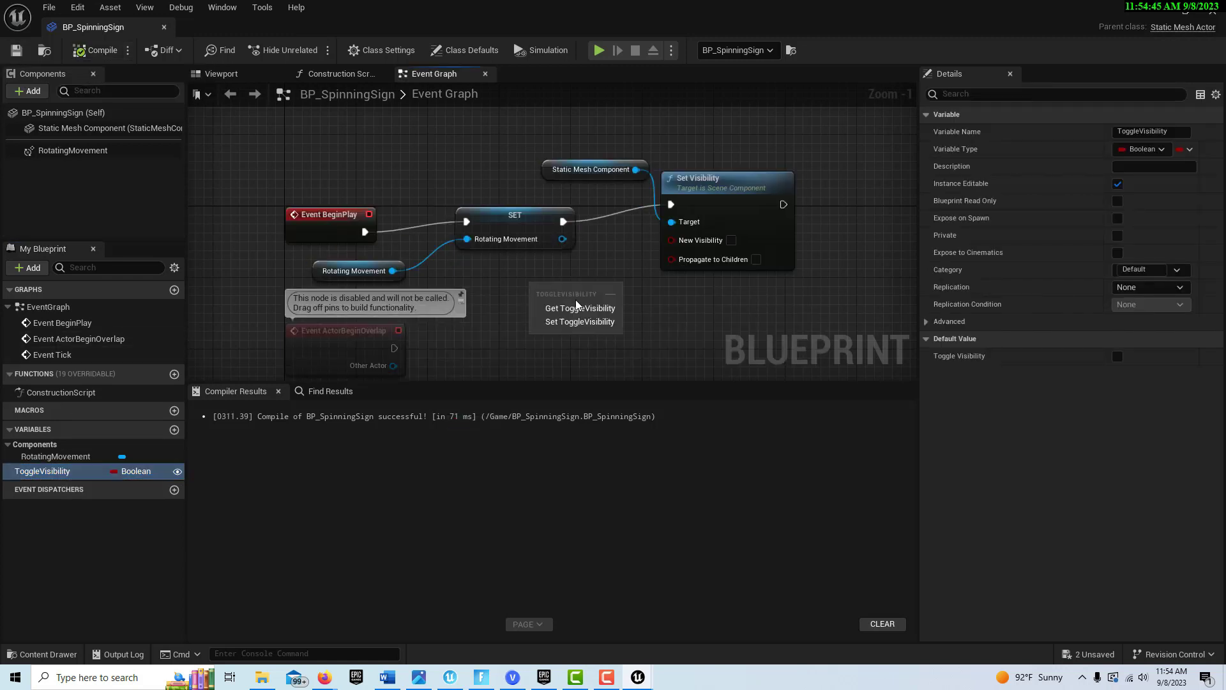
pyautogui.click(600, 309)
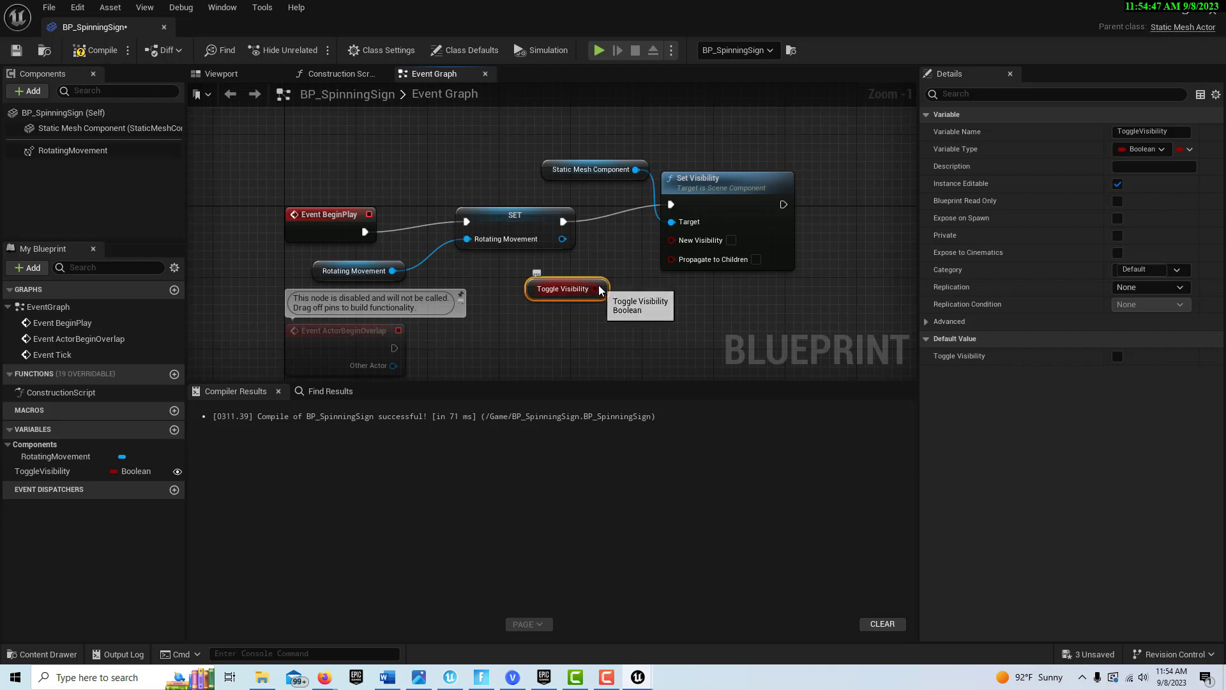
pyautogui.moveTo(597, 289); pyautogui.dragTo(670, 241)
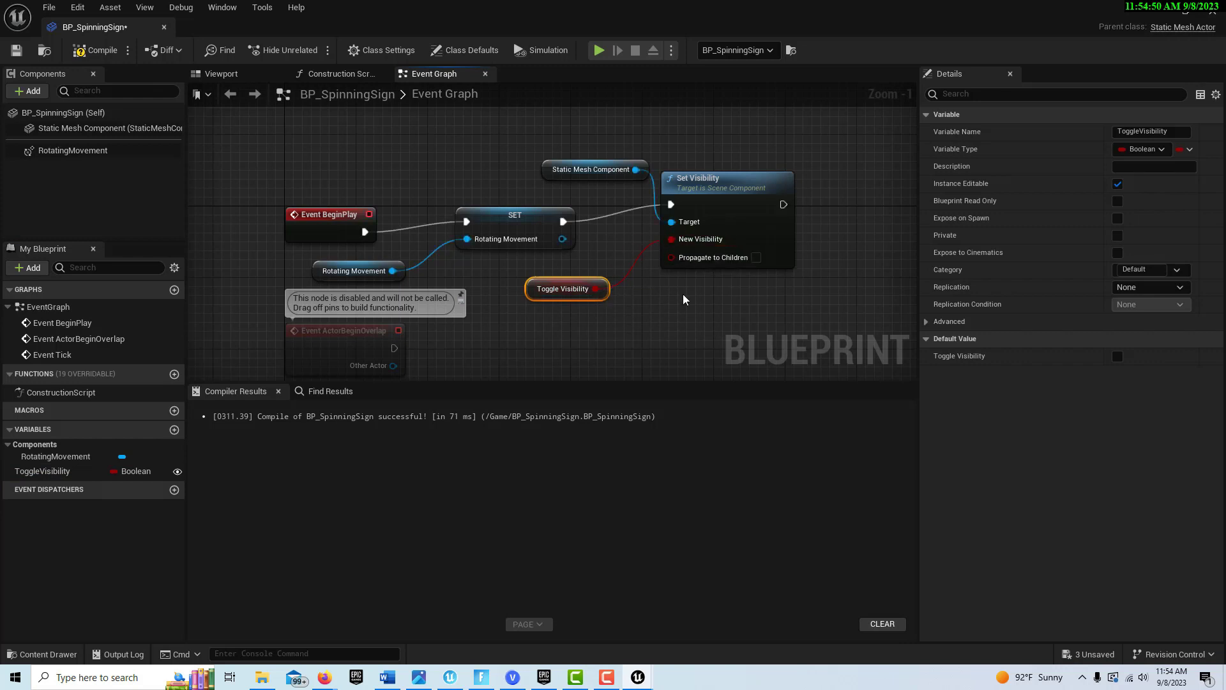
pyautogui.click(102, 52)
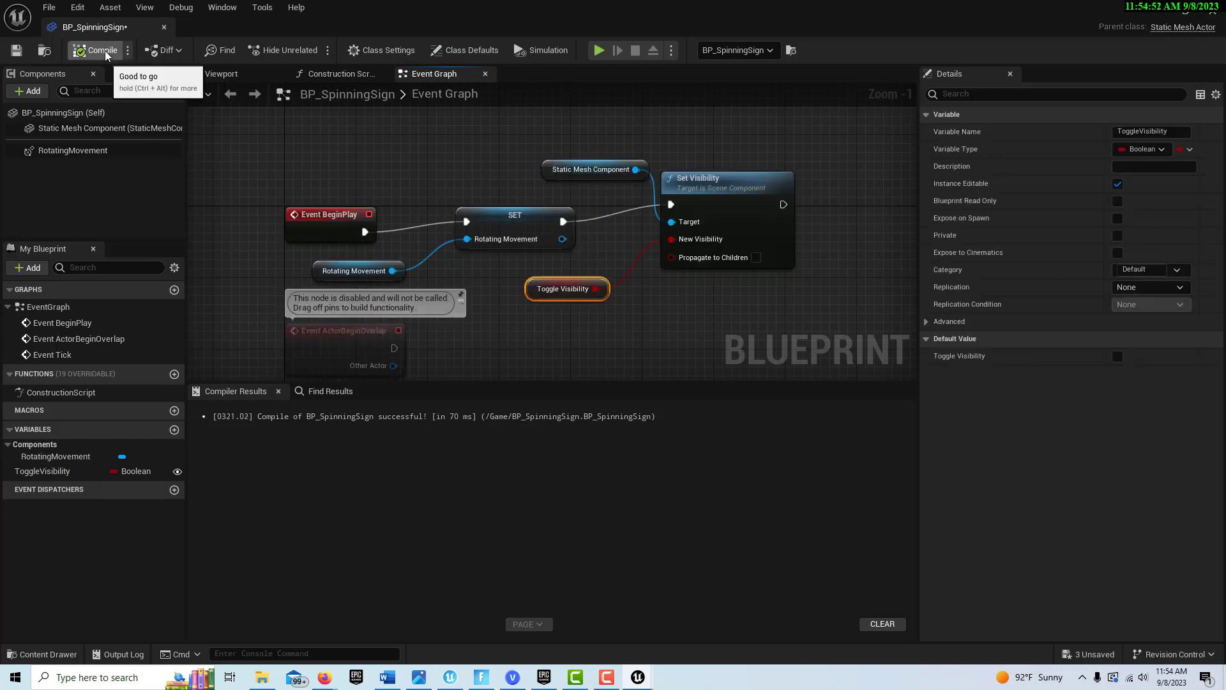
pyautogui.click(20, 50)
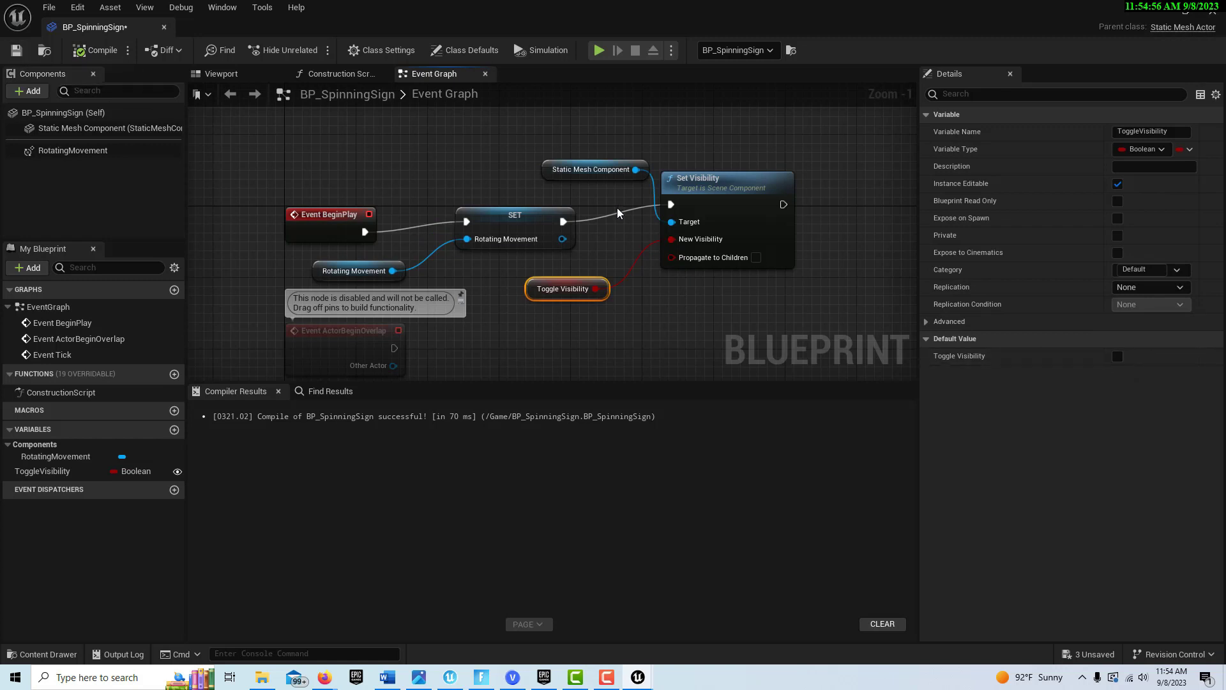
pyautogui.click(163, 26)
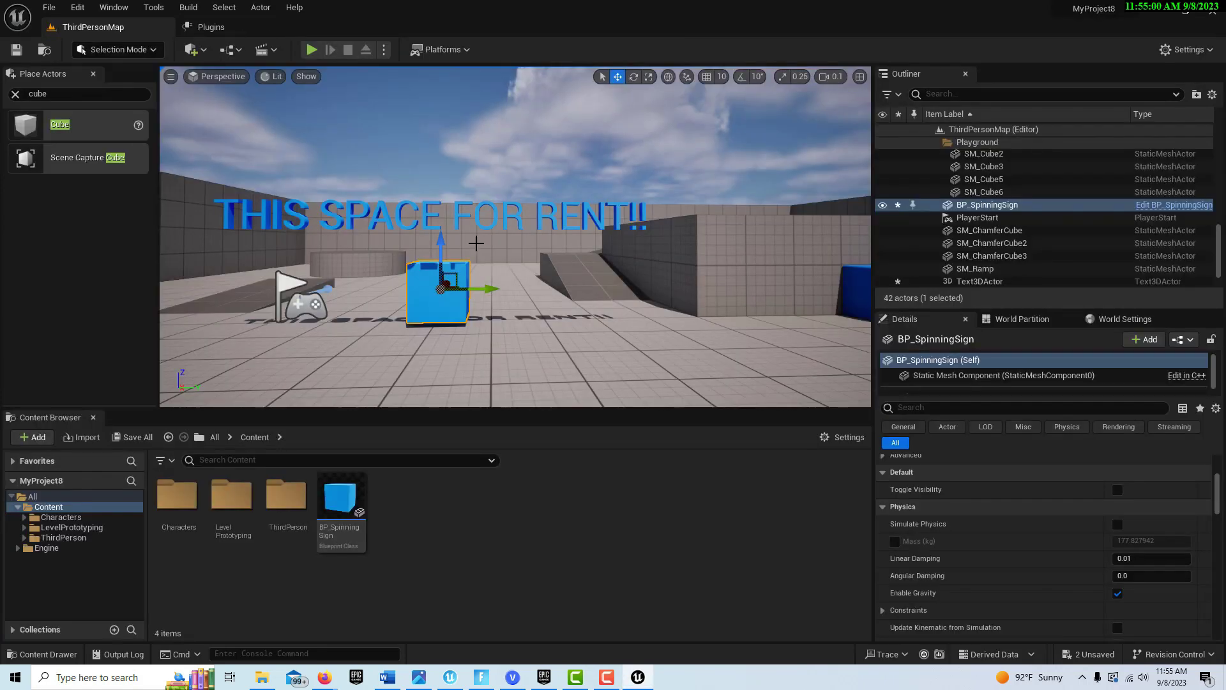
# Attach the Text3DActor to BP_SpinningSign as its child in the Outliner.
pyautogui.moveTo(499, 319); pyautogui.dragTo(499, 294, button='right')
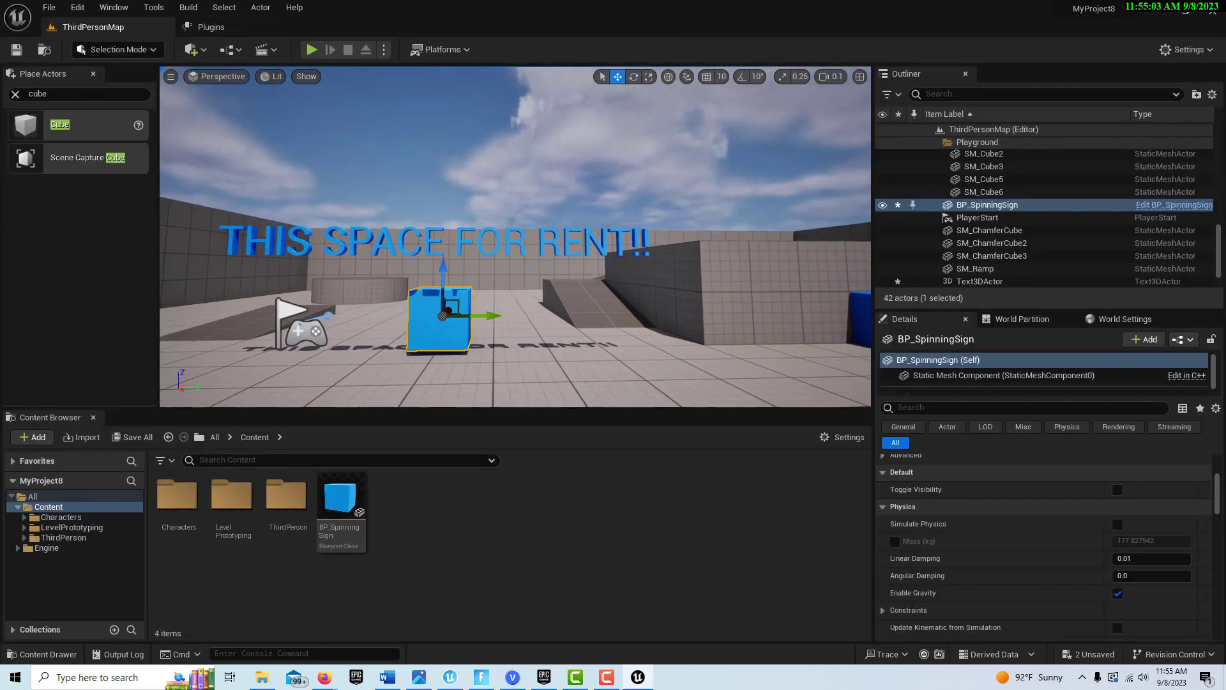
pyautogui.click(492, 242)
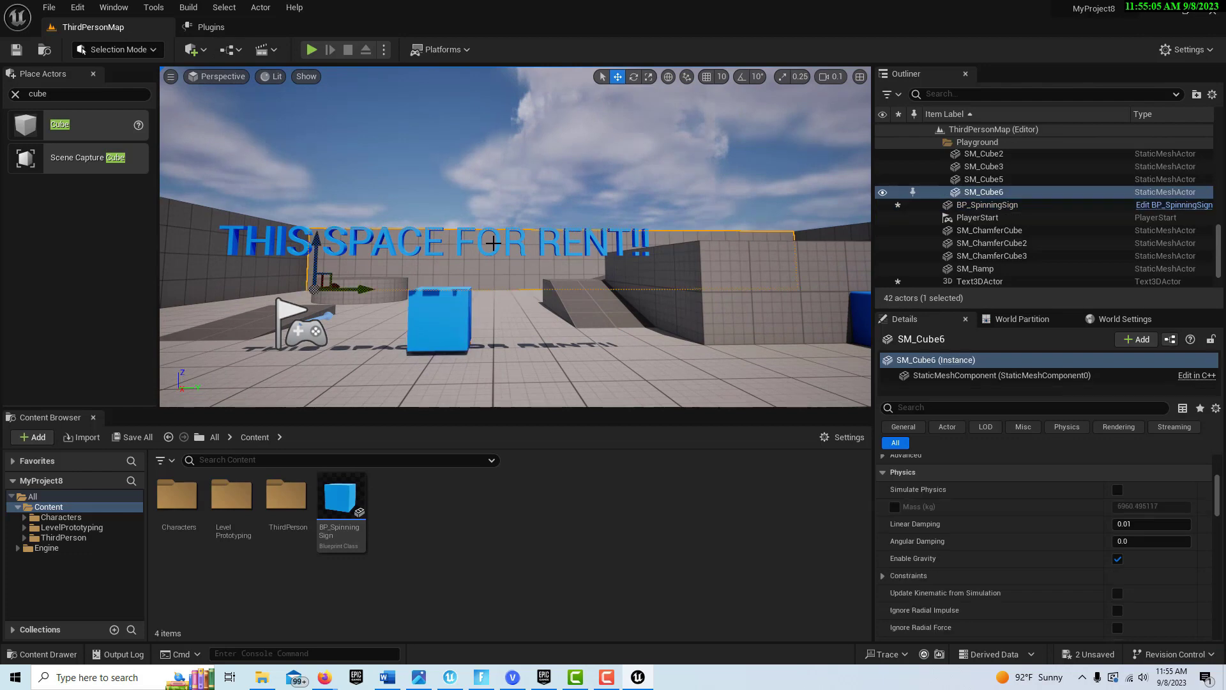
pyautogui.click(234, 248)
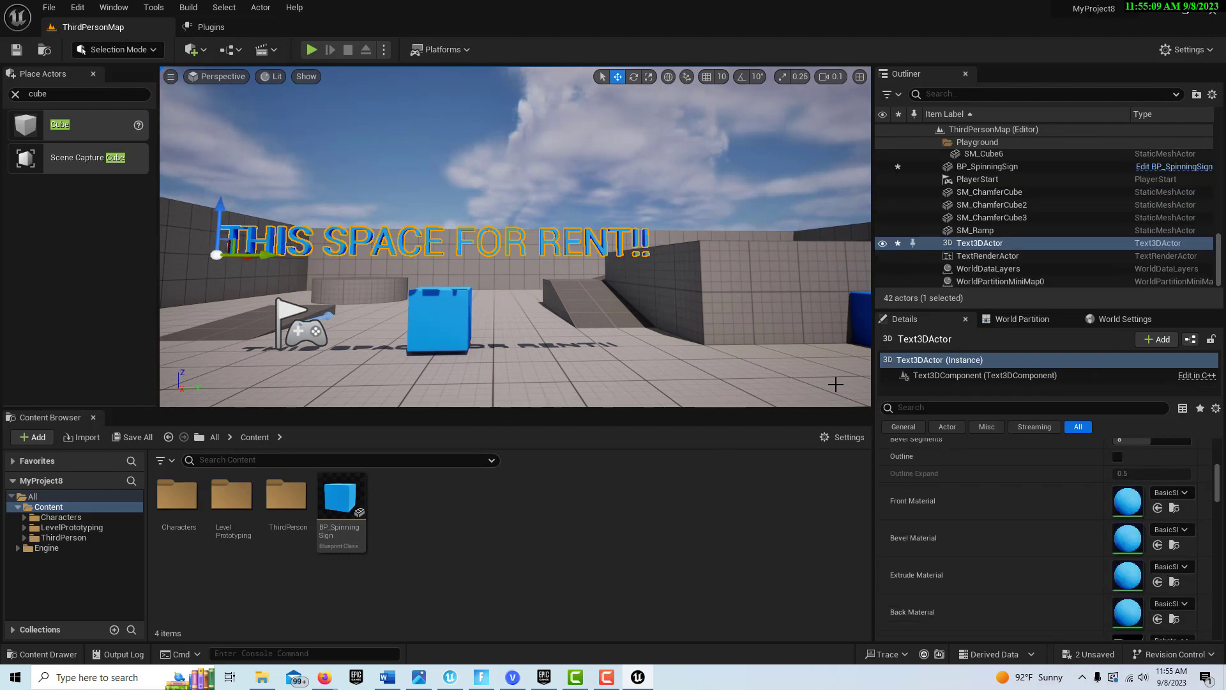
pyautogui.click(988, 246)
pyautogui.moveTo(988, 245); pyautogui.dragTo(983, 167)
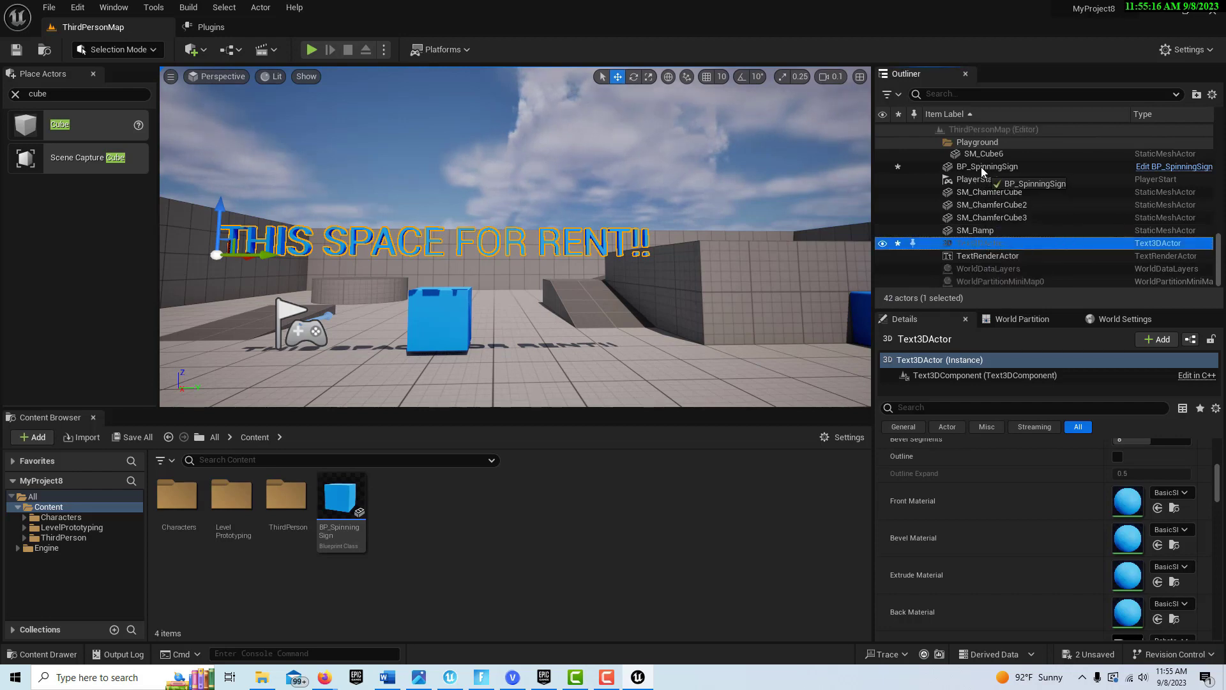
pyautogui.moveTo(981, 166); pyautogui.dragTo(982, 167)
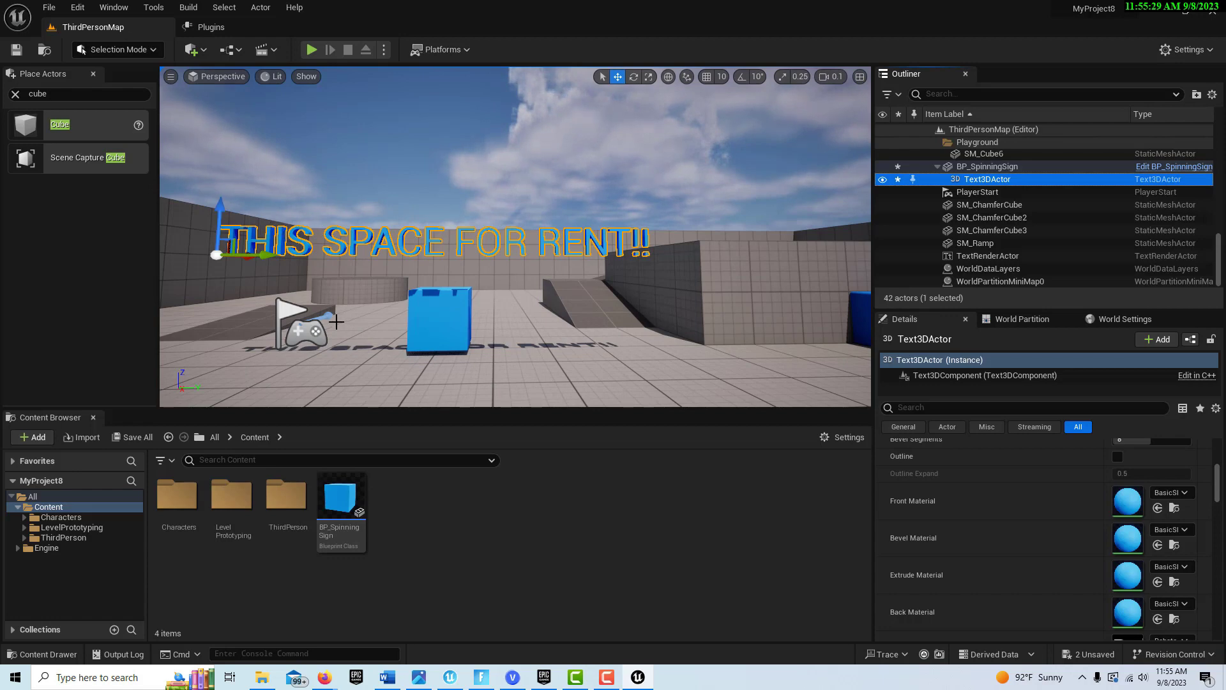
# Move the 3D text closer to the cube's top, to a relative location of about X -29, Y -343, Z 54.66.
pyautogui.moveTo(368, 332)
pyautogui.mouseDown()
pyautogui.moveTo(300, 303)
pyautogui.moveTo(310, 274)
pyautogui.moveTo(358, 249)
pyautogui.moveTo(365, 330)
pyautogui.mouseUp()
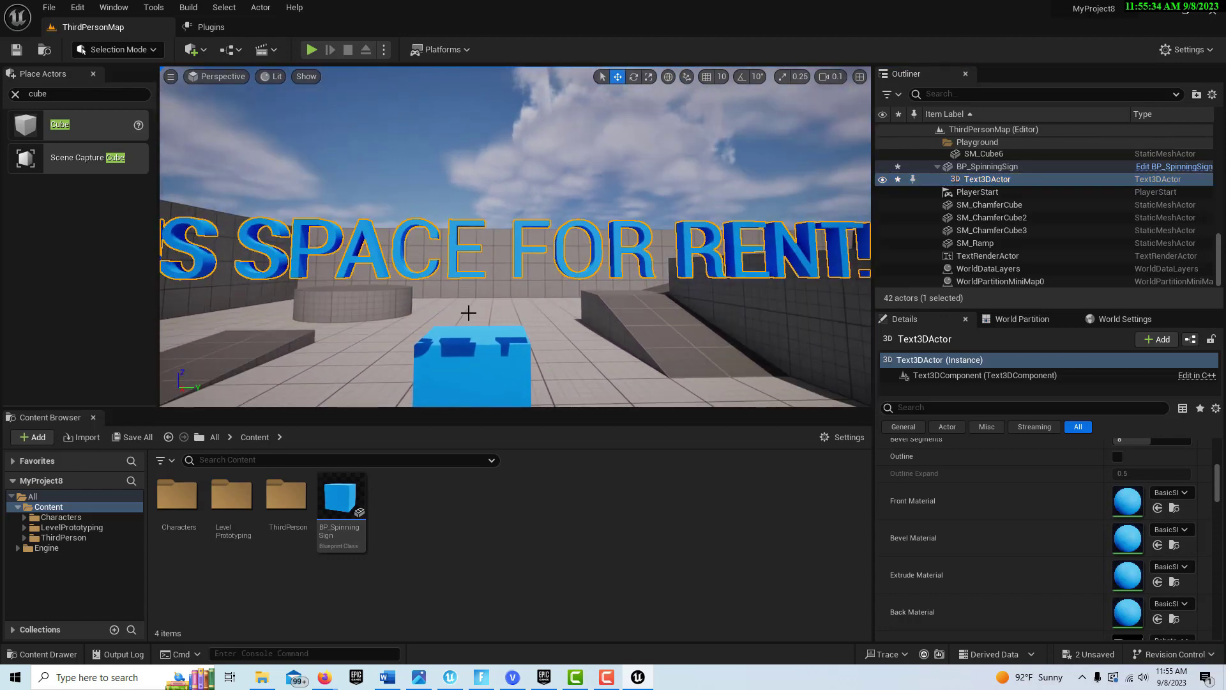
pyautogui.moveTo(469, 313); pyautogui.dragTo(415, 331, button='right')
pyautogui.moveTo(230, 200); pyautogui.dragTo(259, 304)
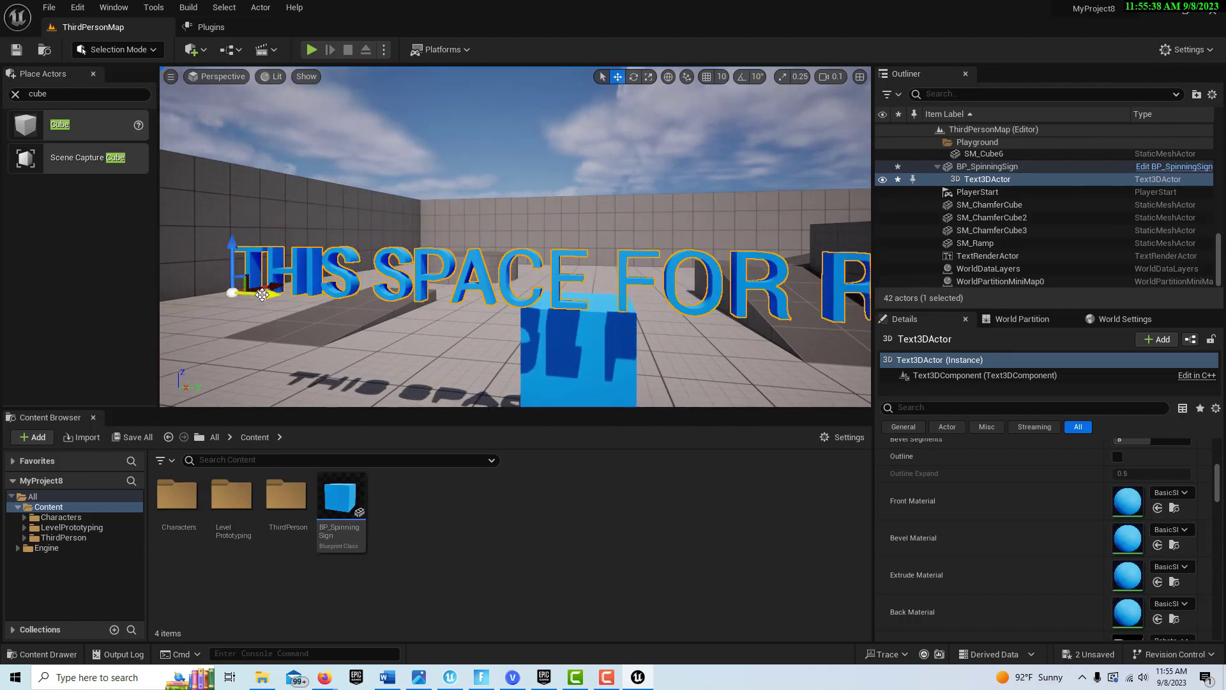
pyautogui.click(384, 249)
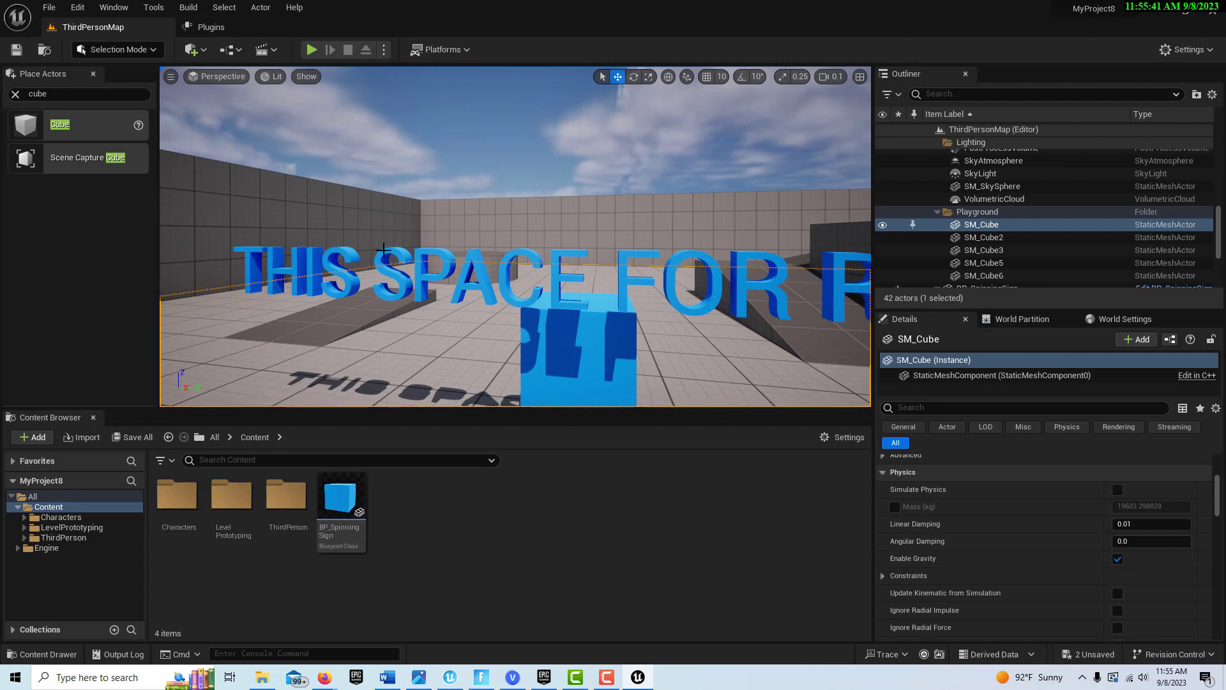
pyautogui.click(399, 261)
pyautogui.scroll(10, 1094, 477)
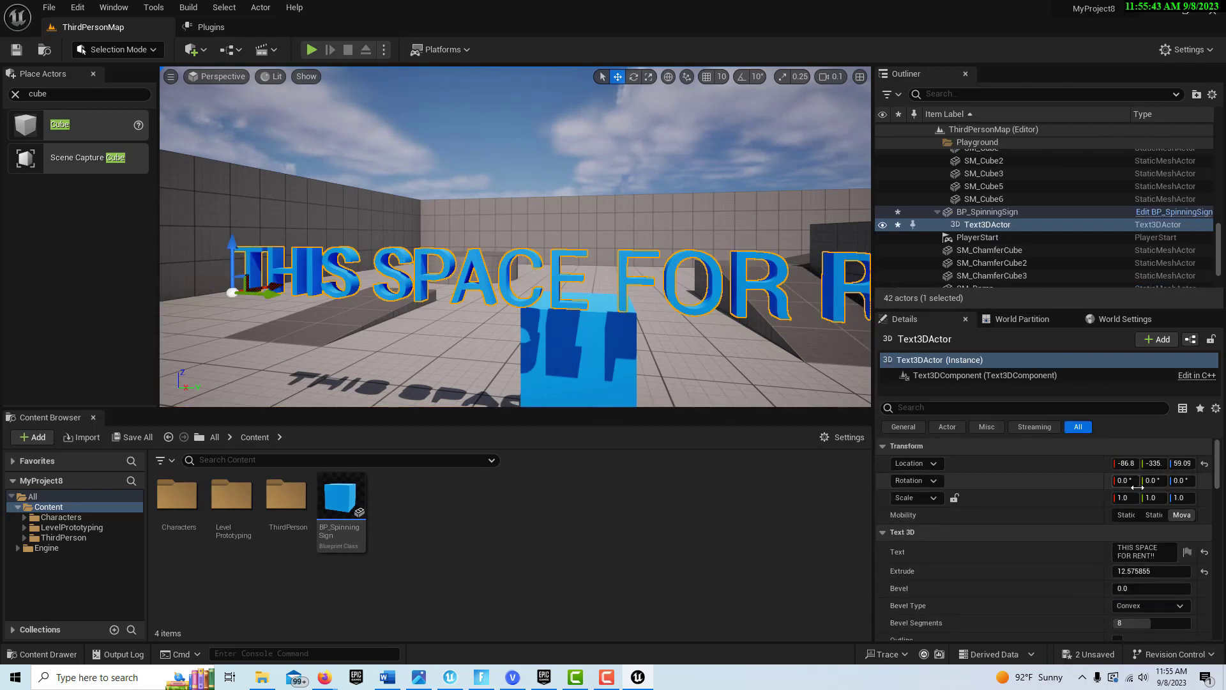
pyautogui.moveTo(1153, 463); pyautogui.dragTo(1189, 463)
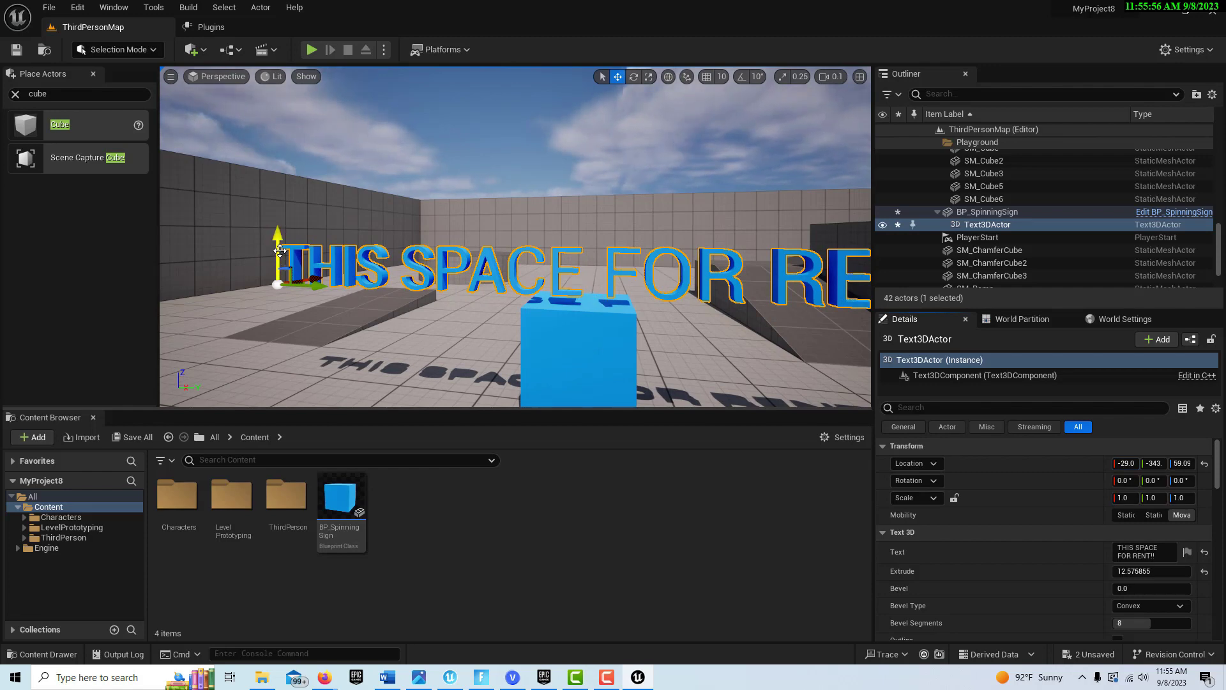
pyautogui.moveTo(280, 250); pyautogui.dragTo(280, 255)
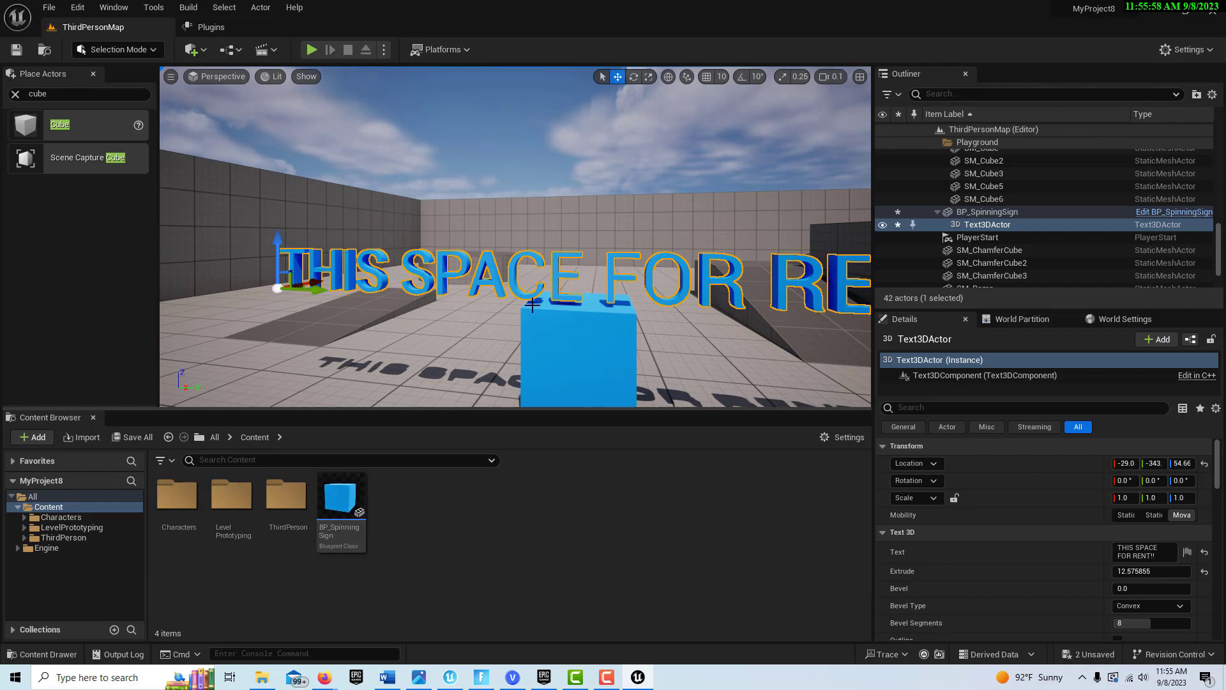
pyautogui.scroll(-5, 532, 304)
pyautogui.scroll(3, 566, 348)
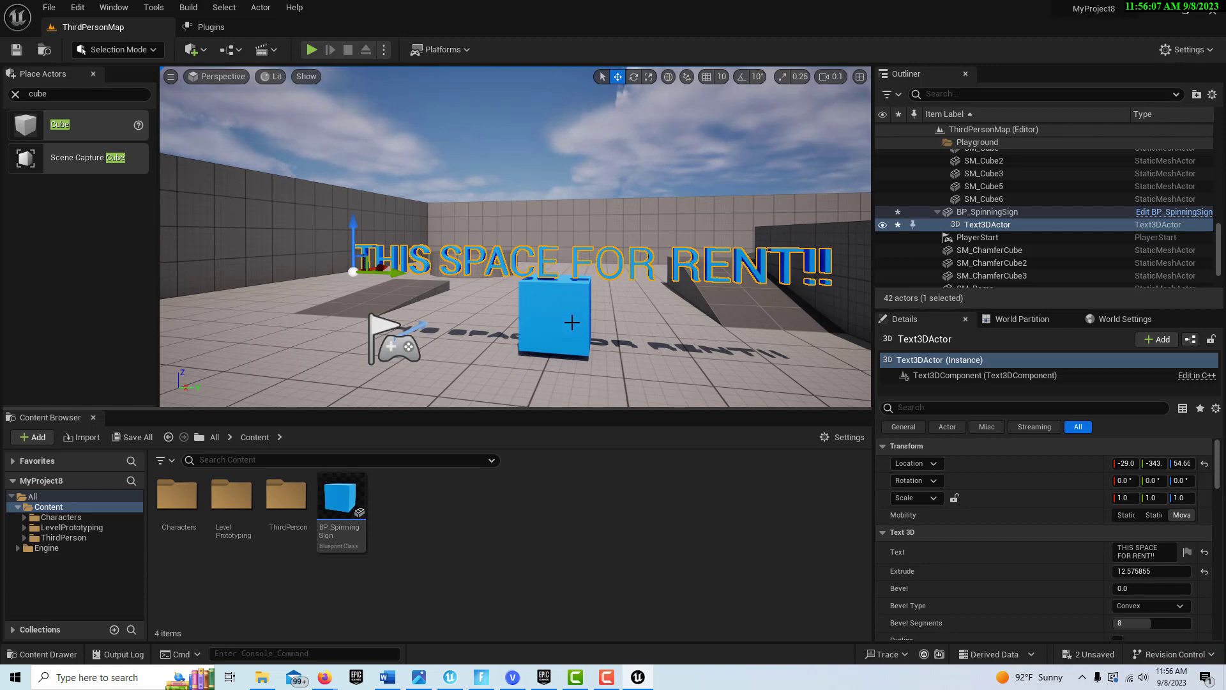
# Centre the 3D text over the cube as seen from above, shifting its X location to about -19.4.
pyautogui.moveTo(573, 323)
pyautogui.mouseDown(button='right')
pyautogui.moveTo(554, 299)
pyautogui.moveTo(557, 332)
pyautogui.moveTo(533, 322)
pyautogui.moveTo(555, 317)
pyautogui.moveTo(553, 281)
pyautogui.moveTo(562, 325)
pyautogui.mouseUp(button='right')
pyautogui.press('w')
pyautogui.press('s')
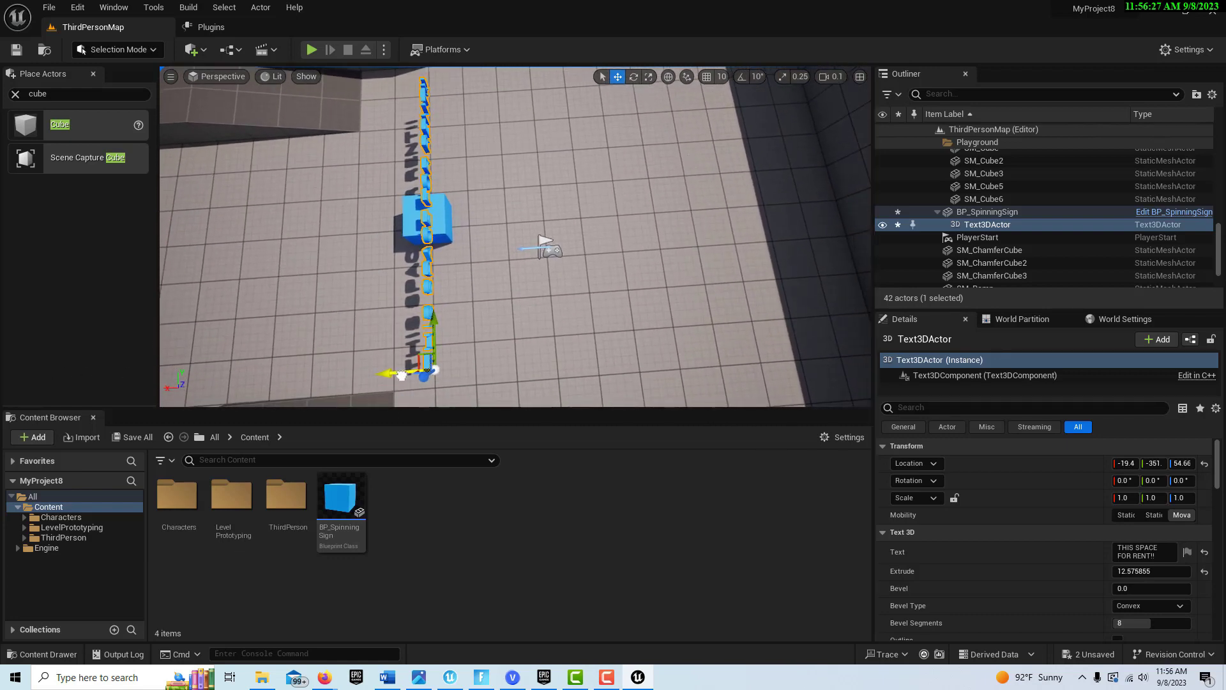
pyautogui.moveTo(435, 362); pyautogui.dragTo(456, 336, button='right')
pyautogui.press('s')
pyautogui.moveTo(372, 244); pyautogui.dragTo(372, 245, button='right')
# Raise the BP_SpinningSign cube with its attached text to a Z location of about 343.1.
pyautogui.click(577, 255)
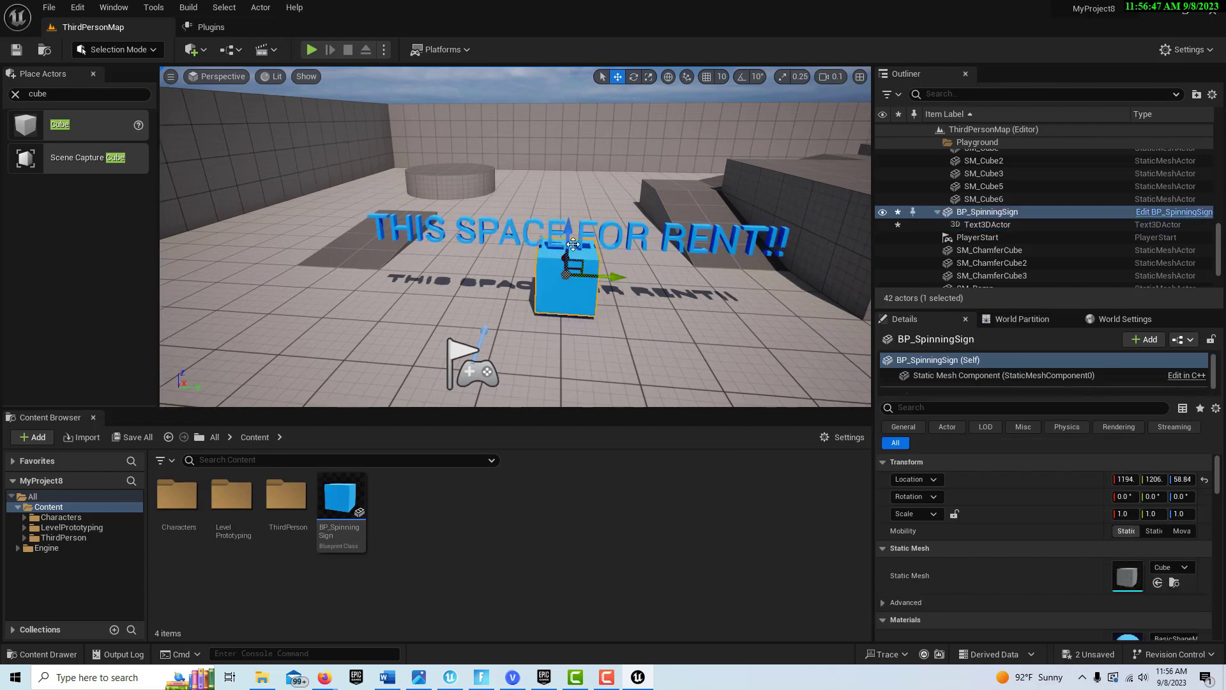
pyautogui.moveTo(573, 244); pyautogui.dragTo(576, 101)
pyautogui.moveTo(667, 238); pyautogui.dragTo(675, 159, button='right')
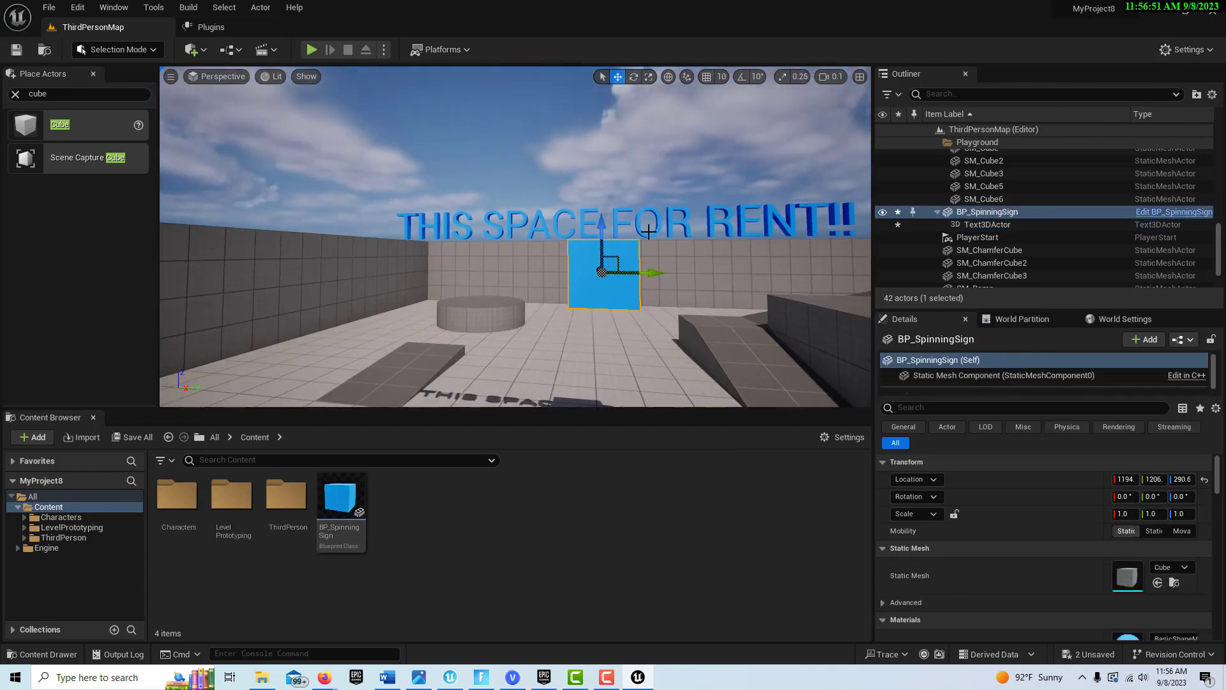
pyautogui.moveTo(610, 237); pyautogui.dragTo(586, 205)
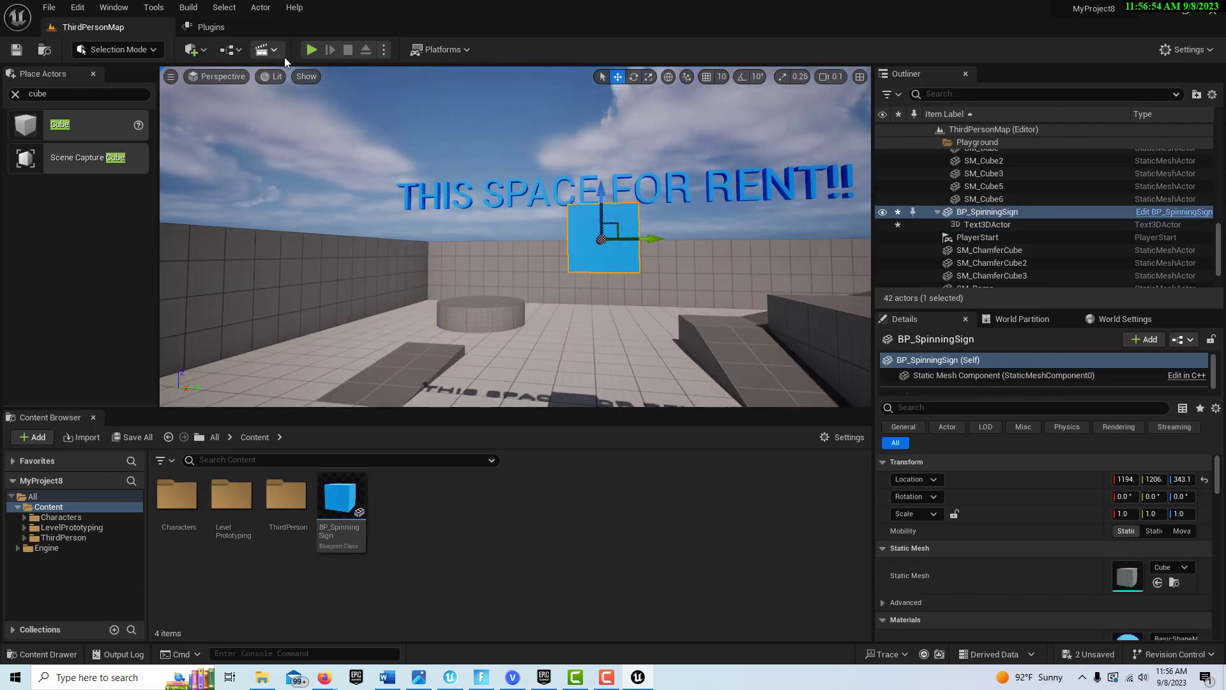
# Play the level, walk the character around below the sign to check its rotation, then stop and dismiss the message log.
pyautogui.click(312, 50)
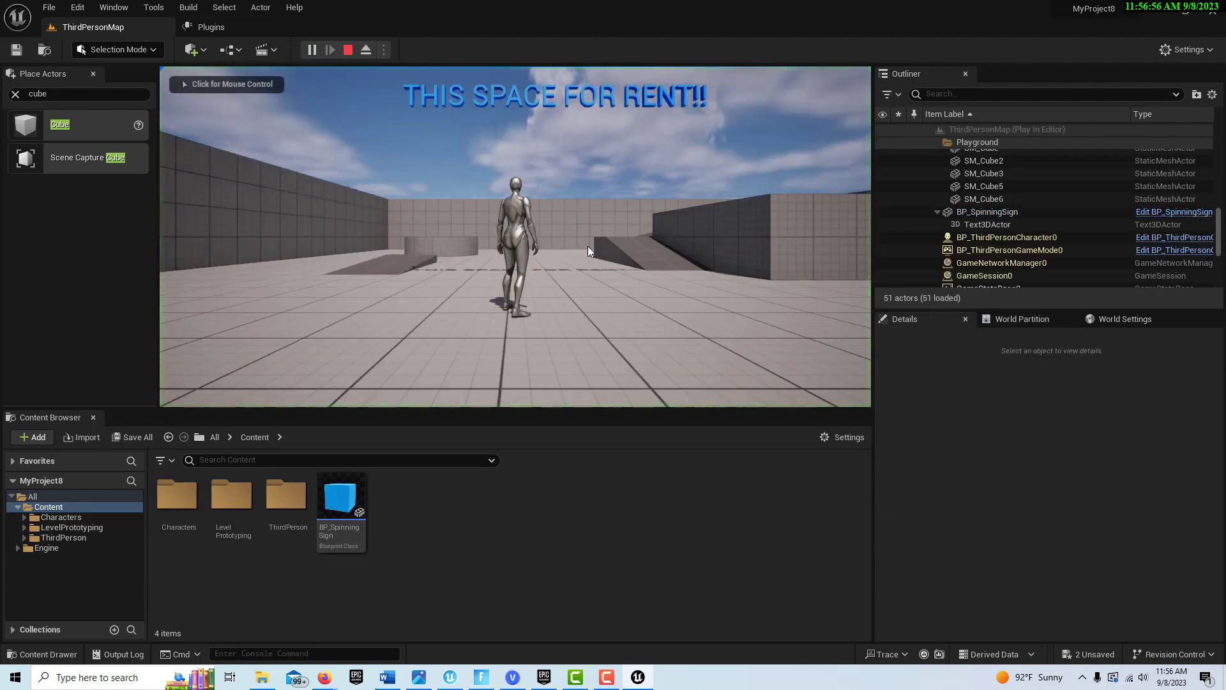
pyautogui.click(605, 211)
pyautogui.press('w')
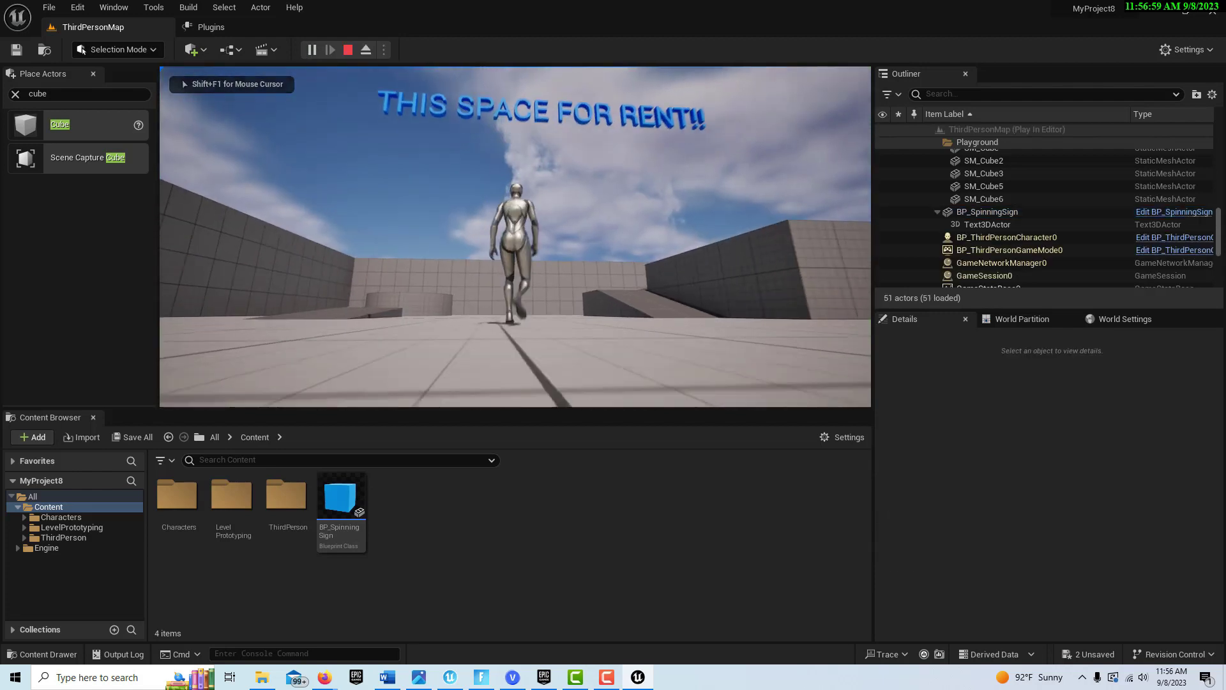
pyautogui.press('s')
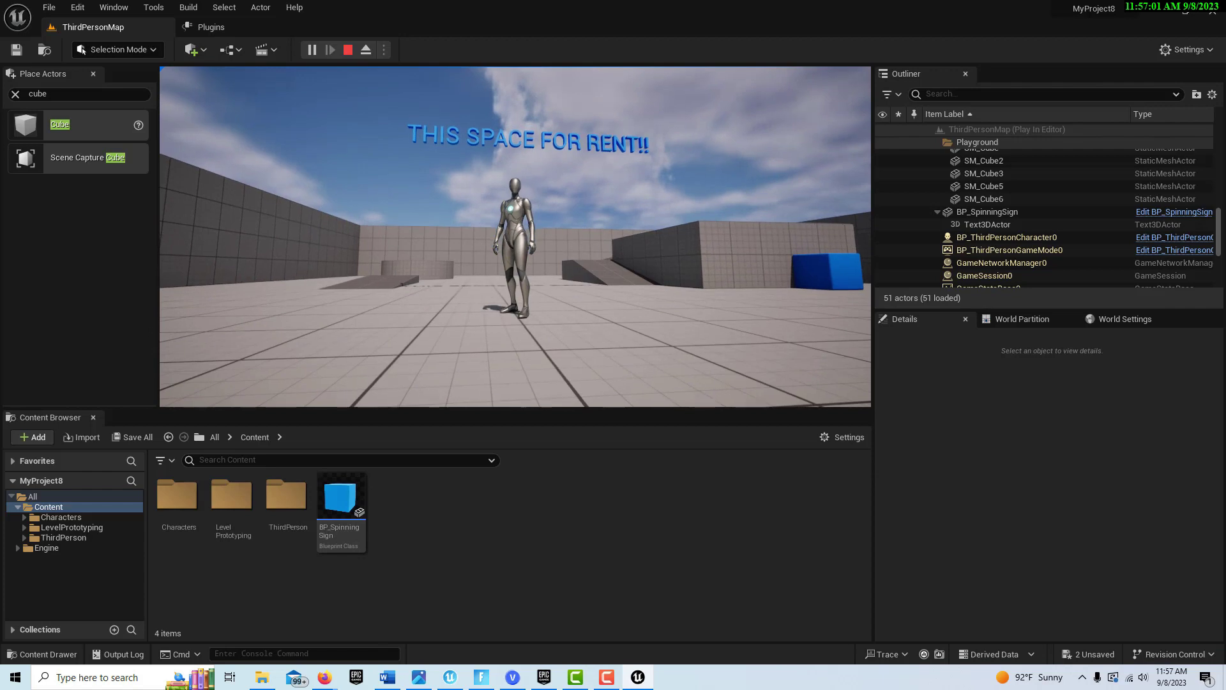
pyautogui.press('Escape')
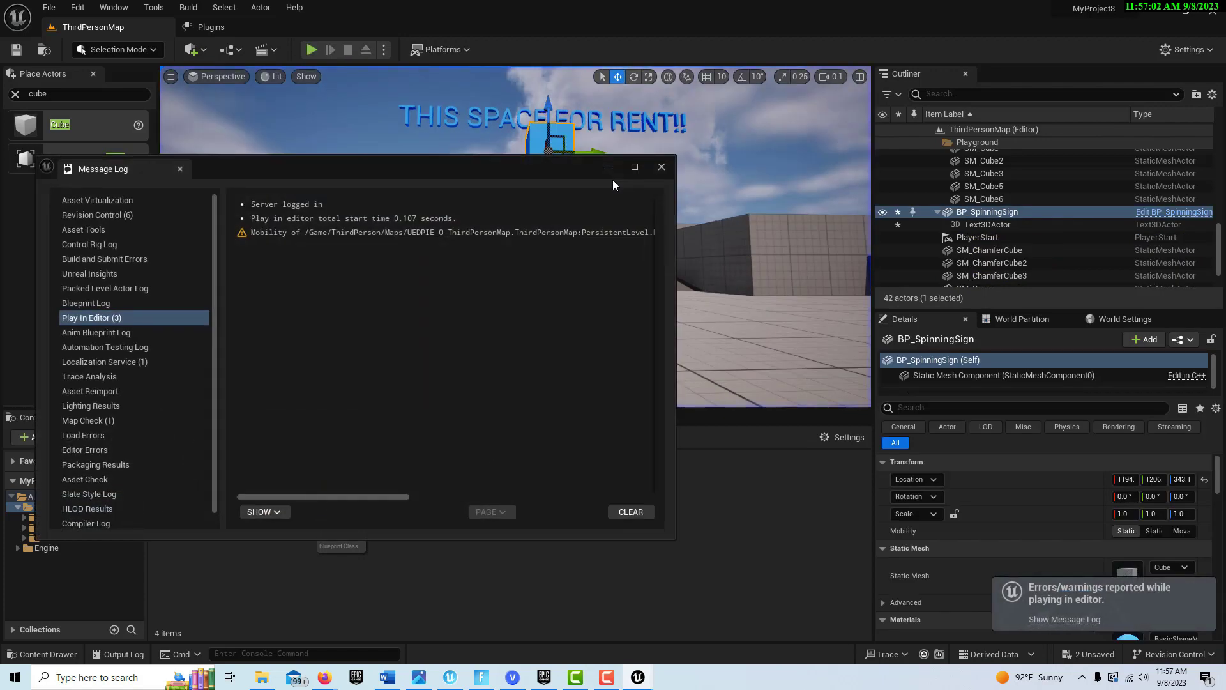
pyautogui.click(662, 166)
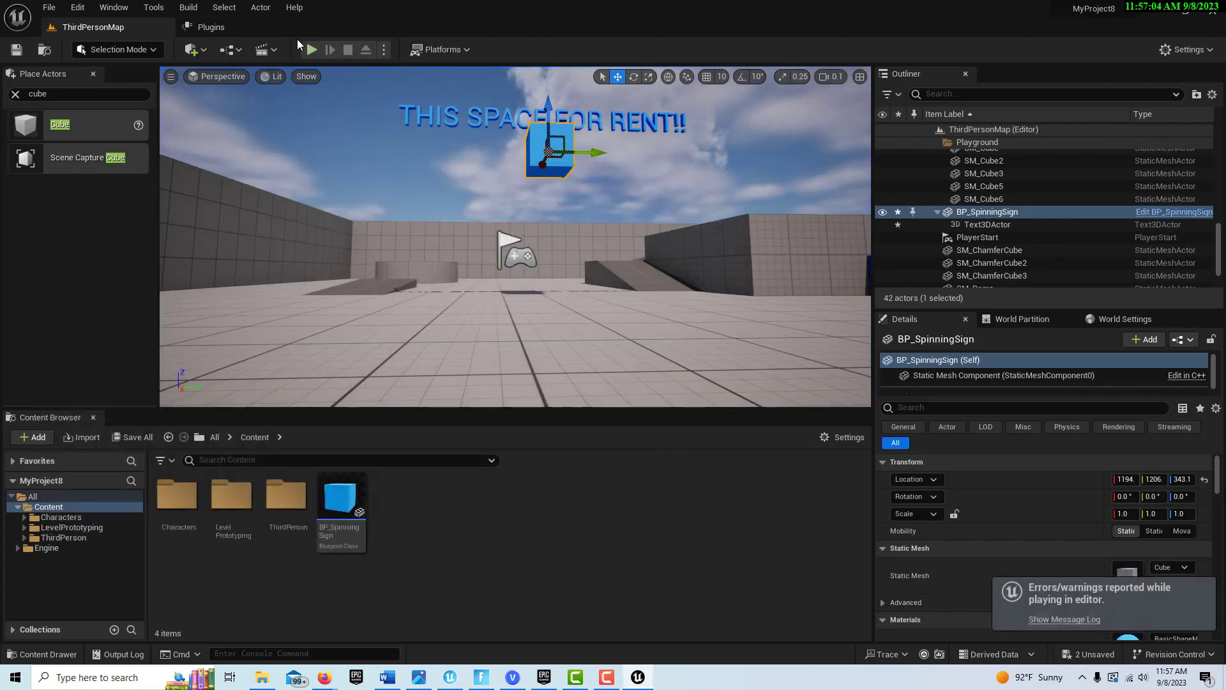
# Reopen the BP_SpinningSign blueprint, set its Static Mesh Component's mobility to Movable, and compile.
pyautogui.doubleClick(338, 501)
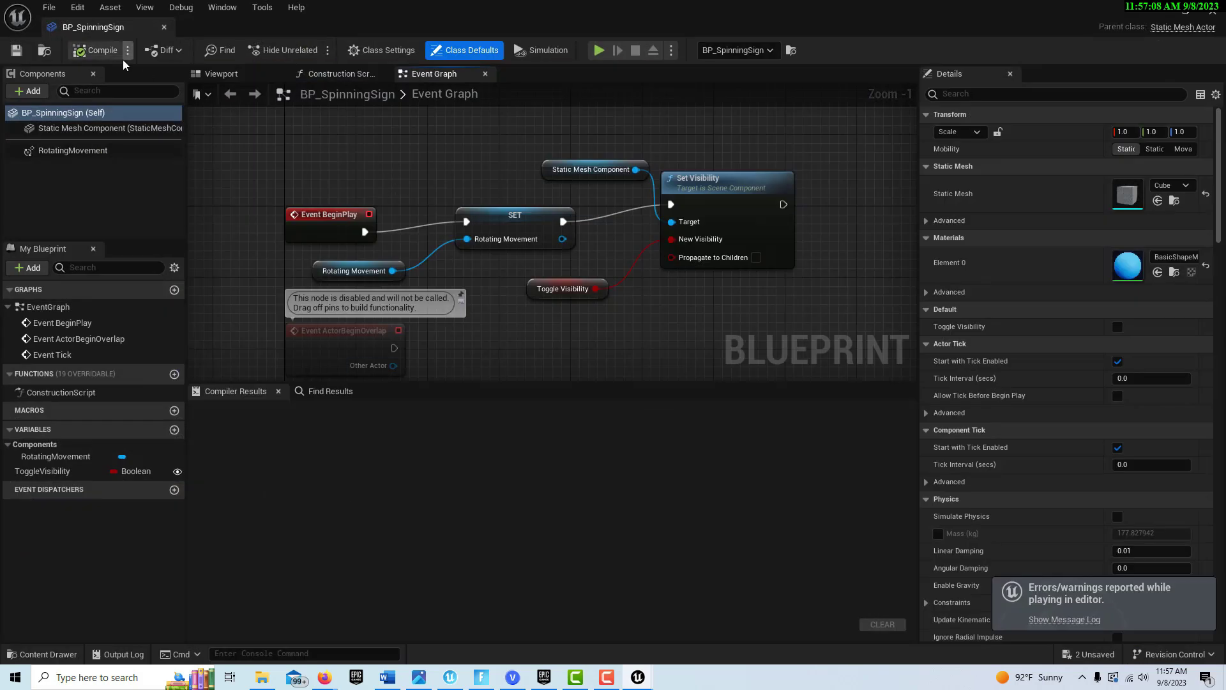
pyautogui.moveTo(138, 23); pyautogui.dragTo(289, 25)
pyautogui.click(70, 130)
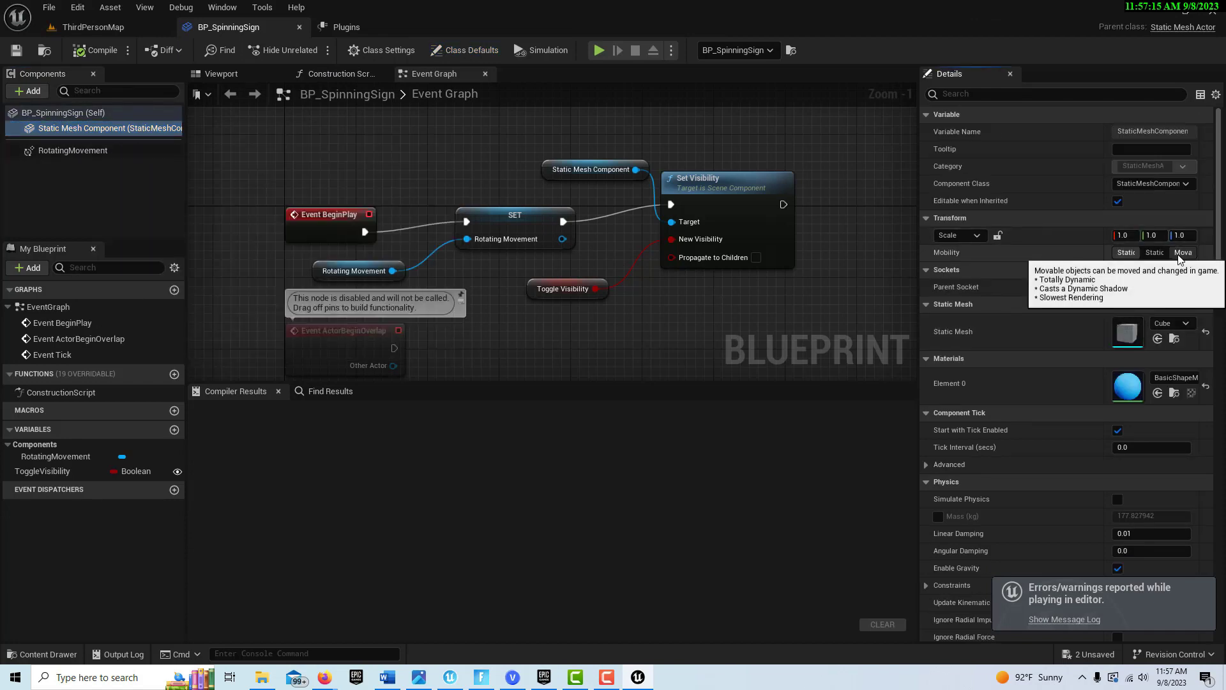
pyautogui.click(1183, 253)
pyautogui.click(95, 49)
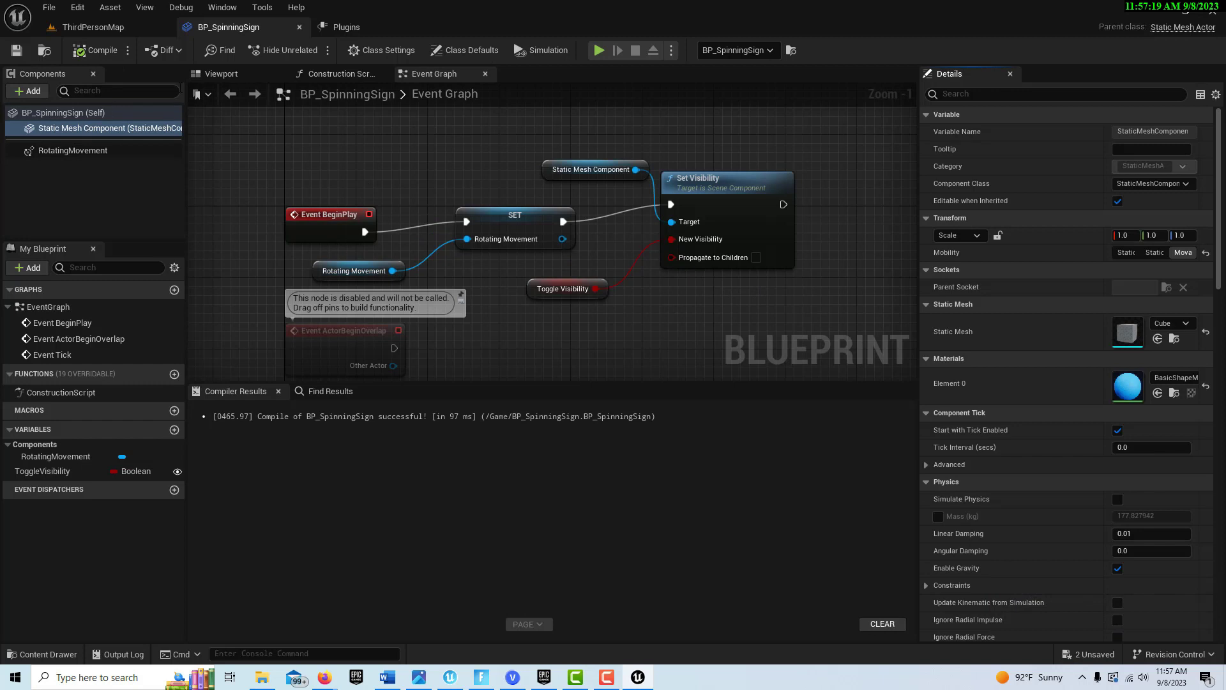
# Set the RotatingMovement component's Z Rotation Rate to 90.0 in BP_SpinningSign and compile the blueprint.
pyautogui.click(251, 70)
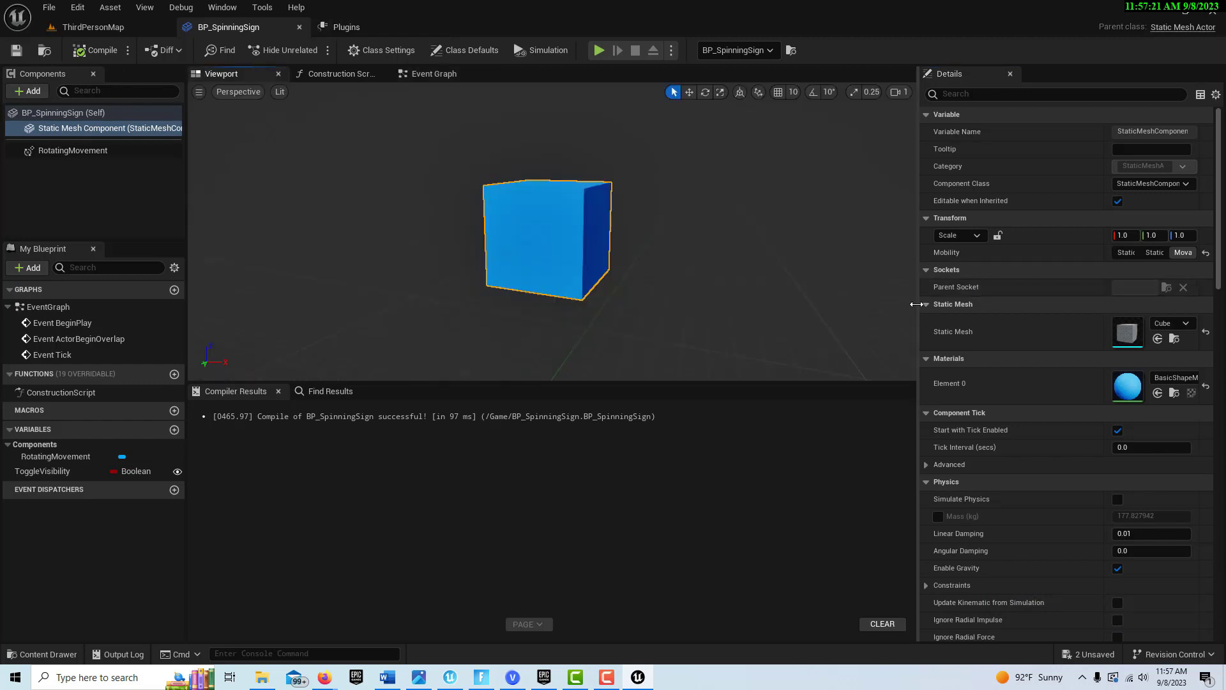
pyautogui.click(74, 151)
pyautogui.moveTo(917, 298); pyautogui.dragTo(743, 304)
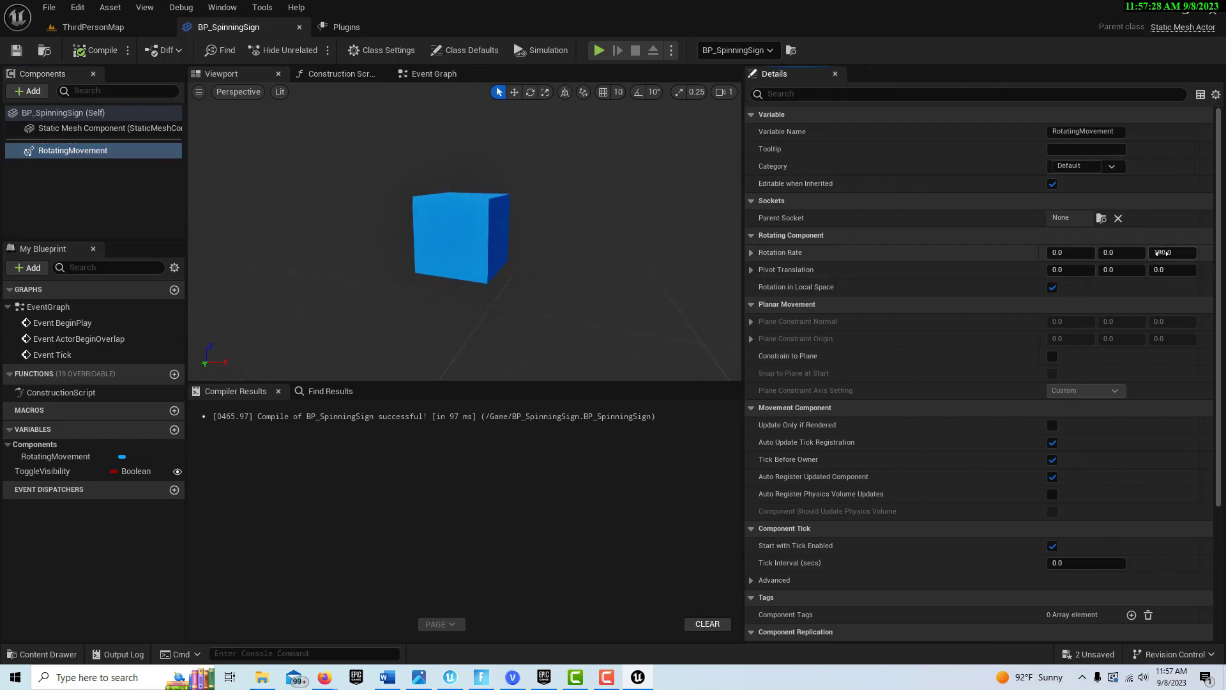
pyautogui.click(1163, 253)
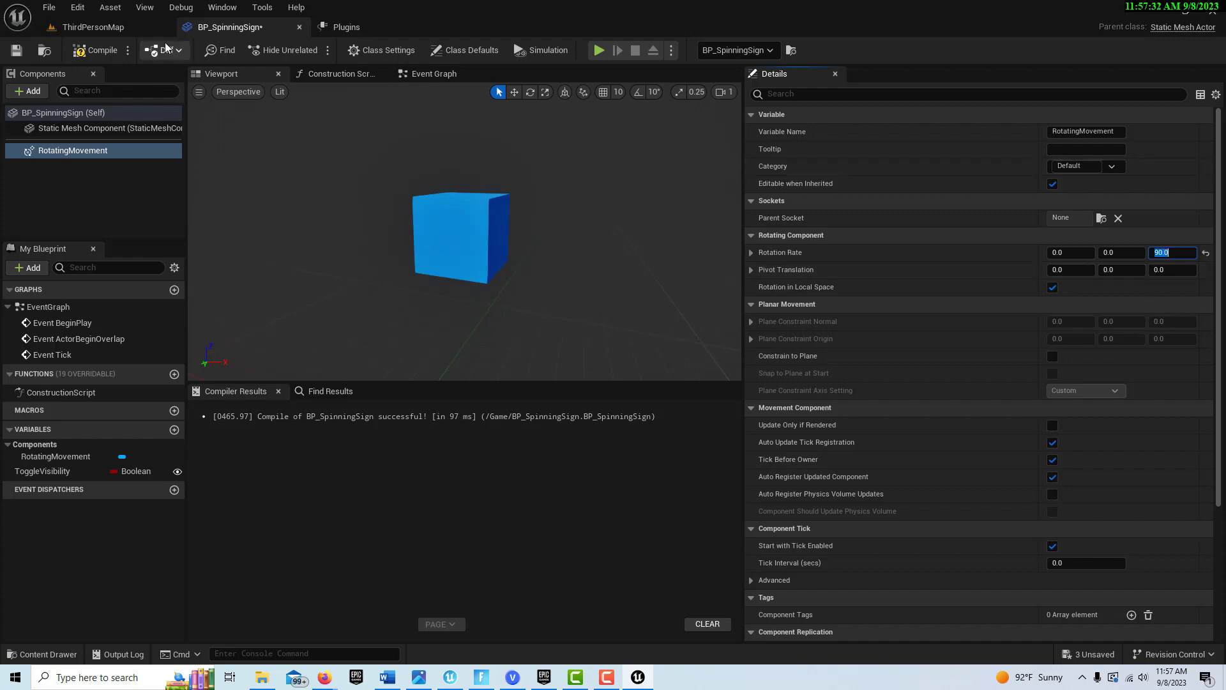
pyautogui.click(93, 37)
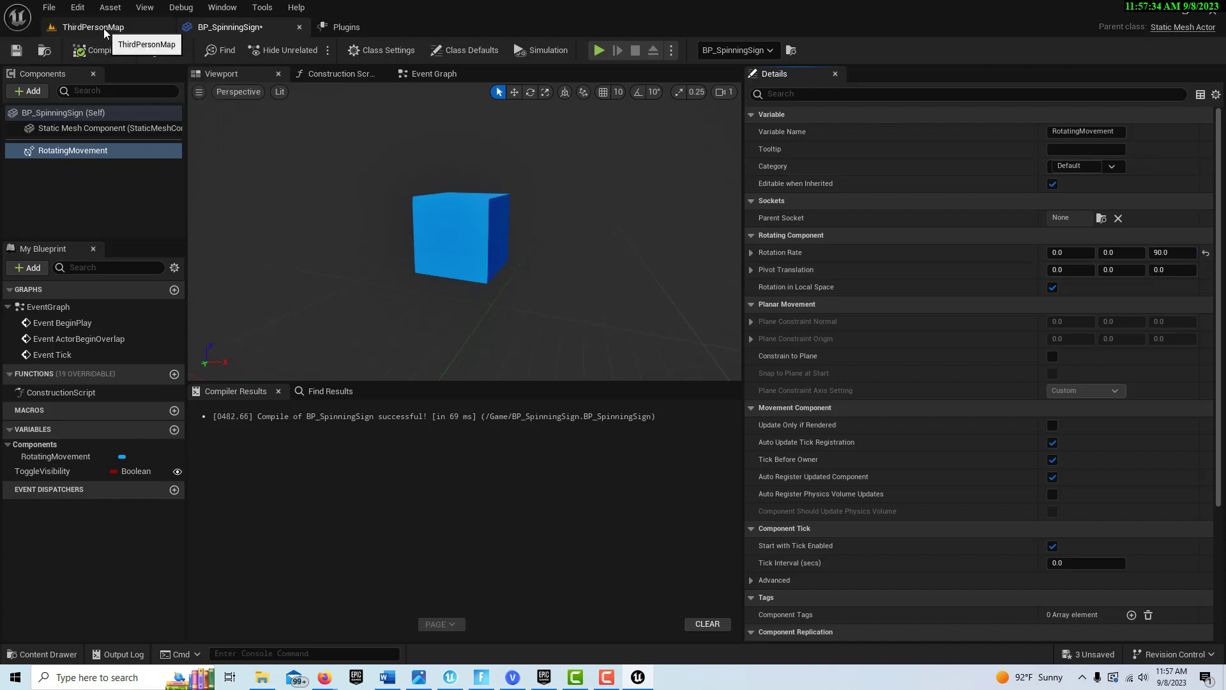
# Play ThirdPersonMap, walk the character around beneath the sign to check its rotation speed, and stop the play session.
pyautogui.click(102, 28)
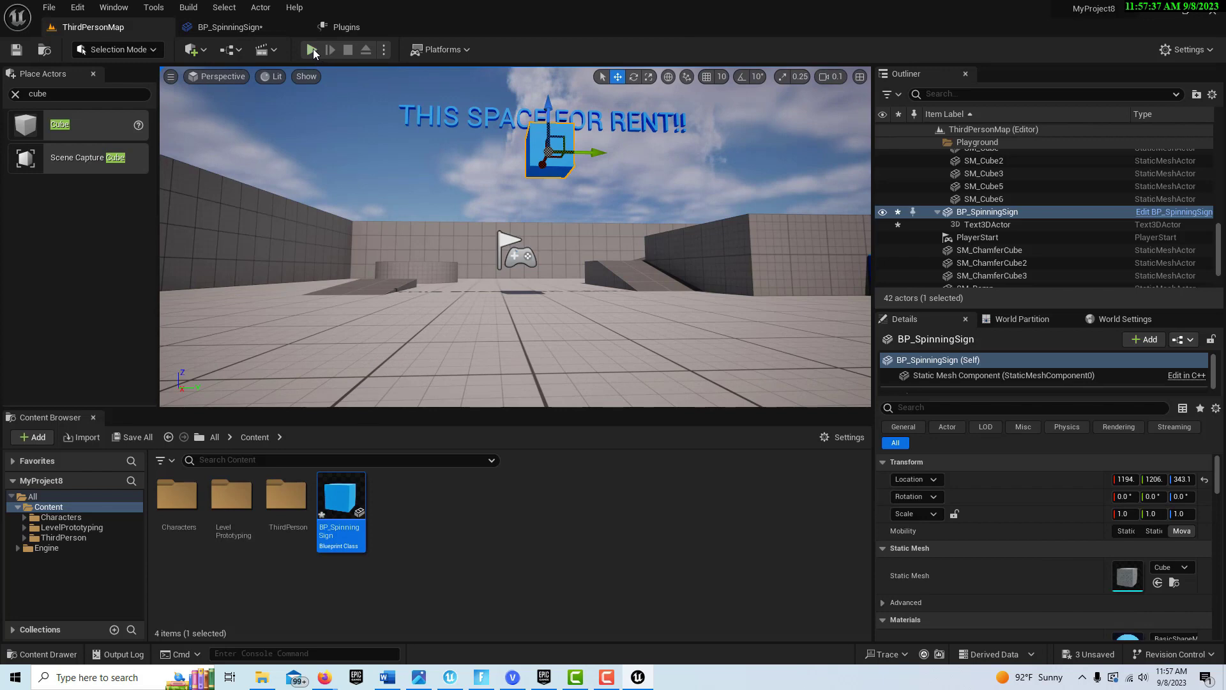
pyautogui.click(312, 50)
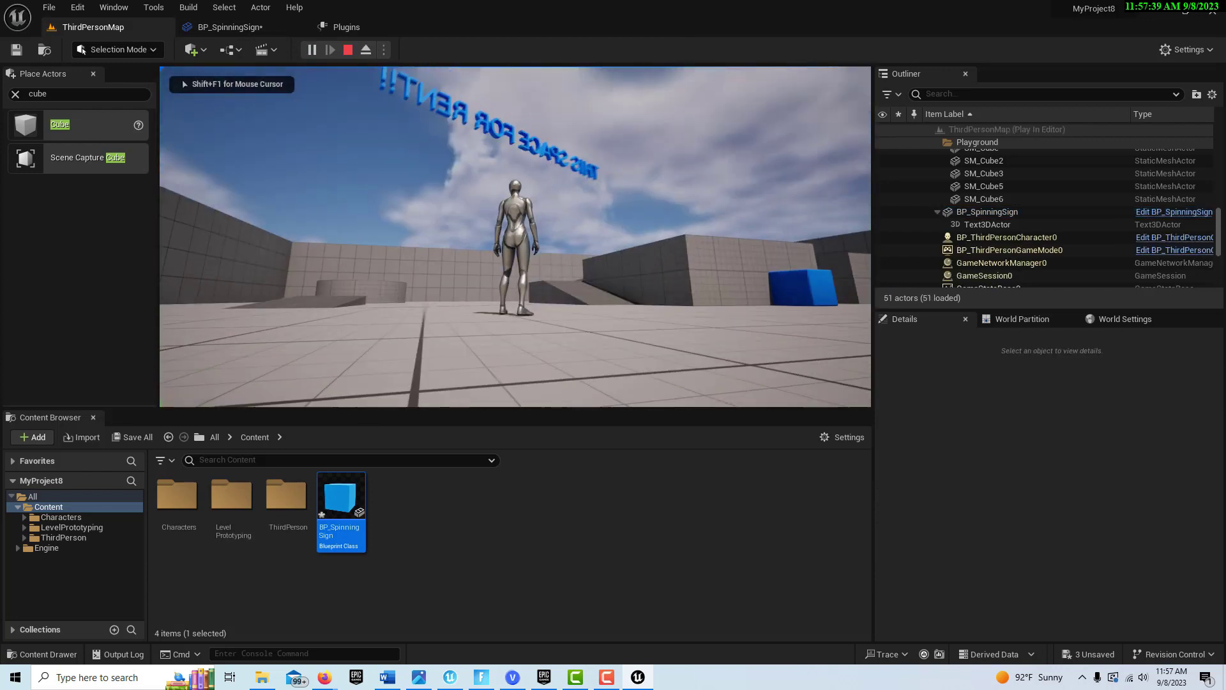
pyautogui.press('w')
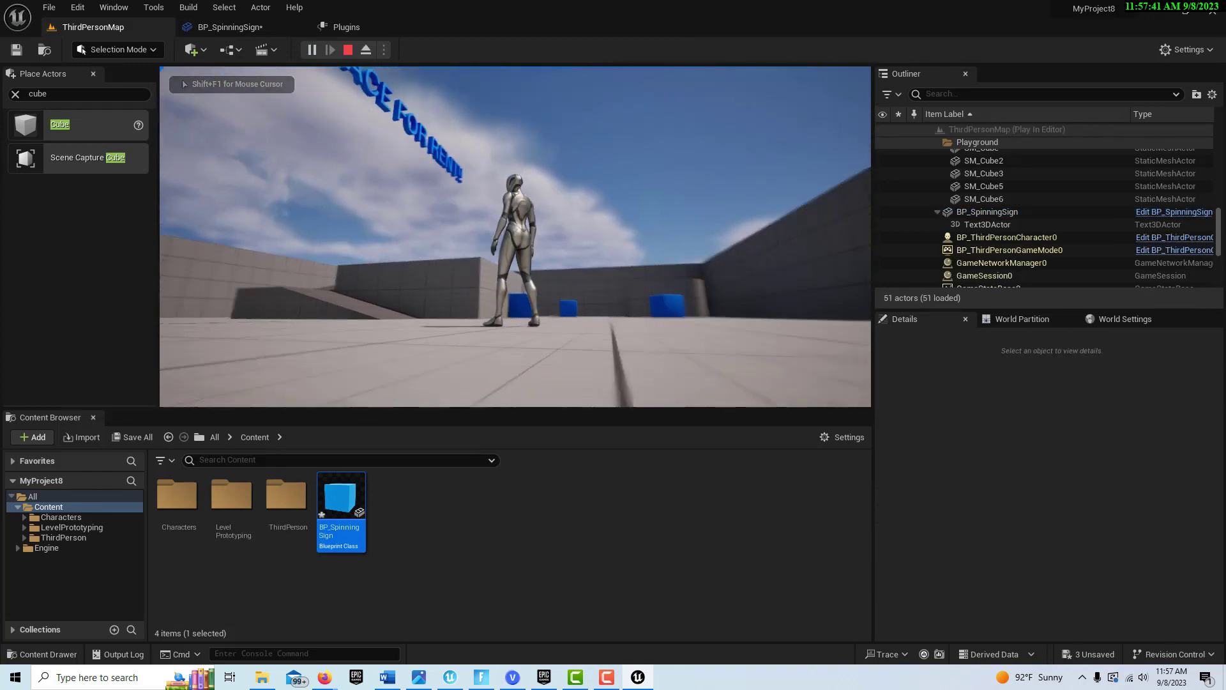
pyautogui.press('w')
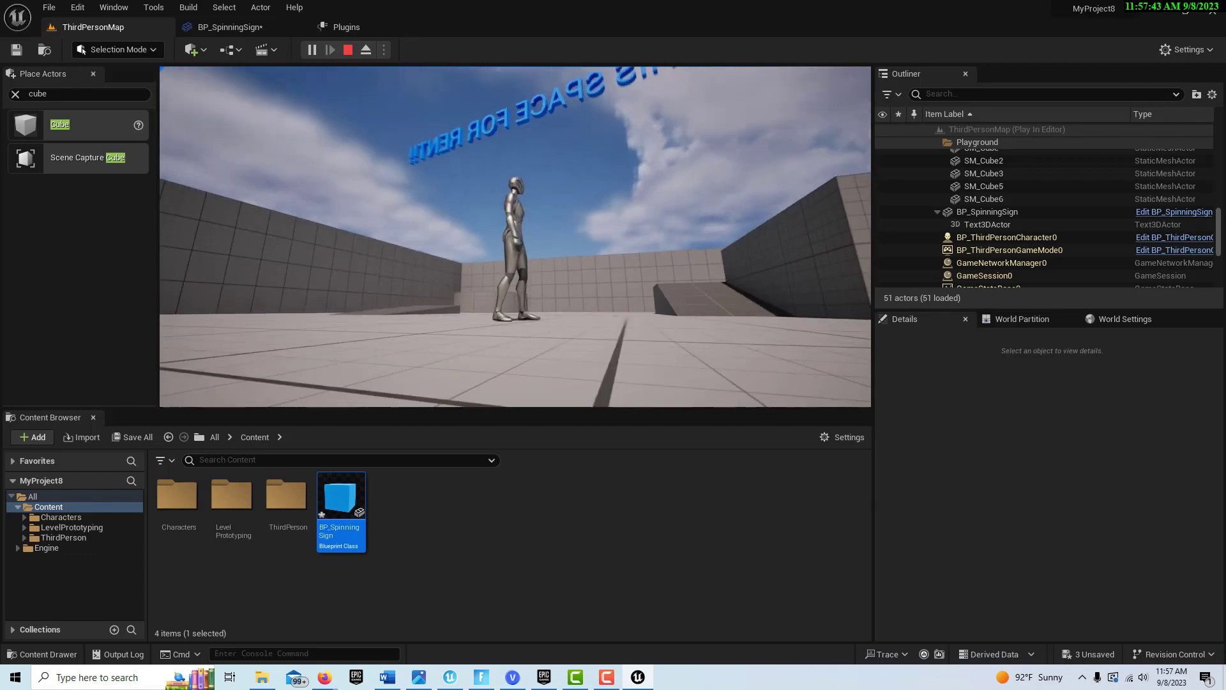
pyautogui.press('w')
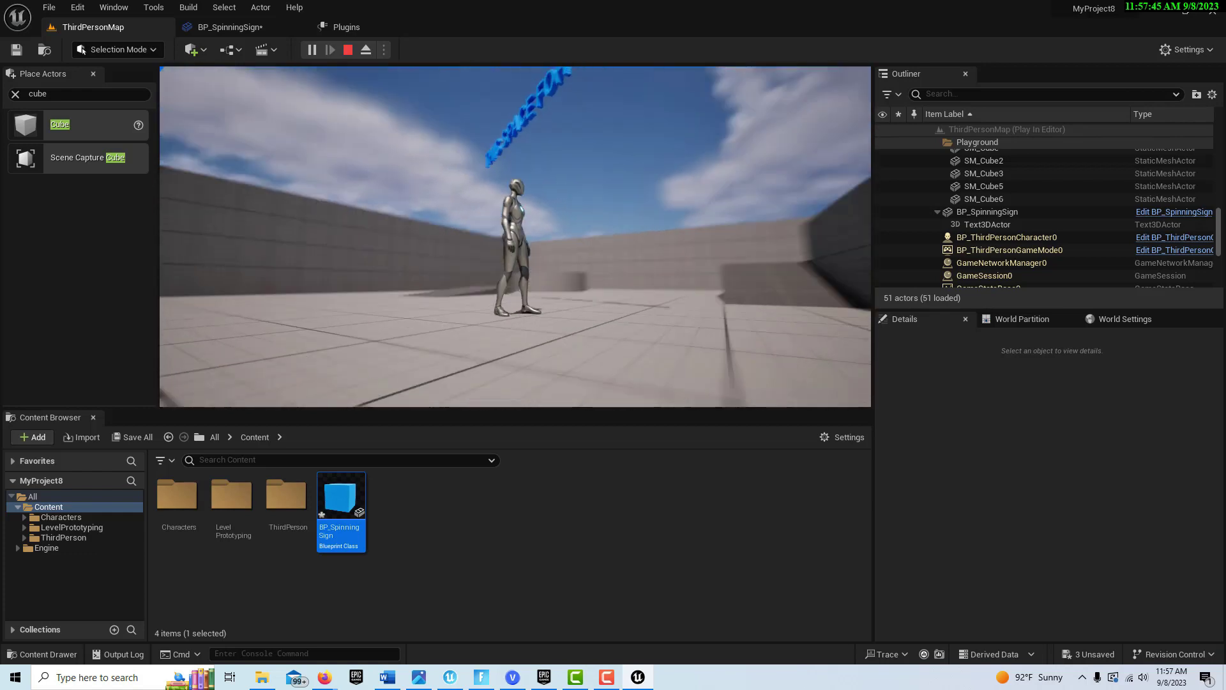
pyautogui.press('w')
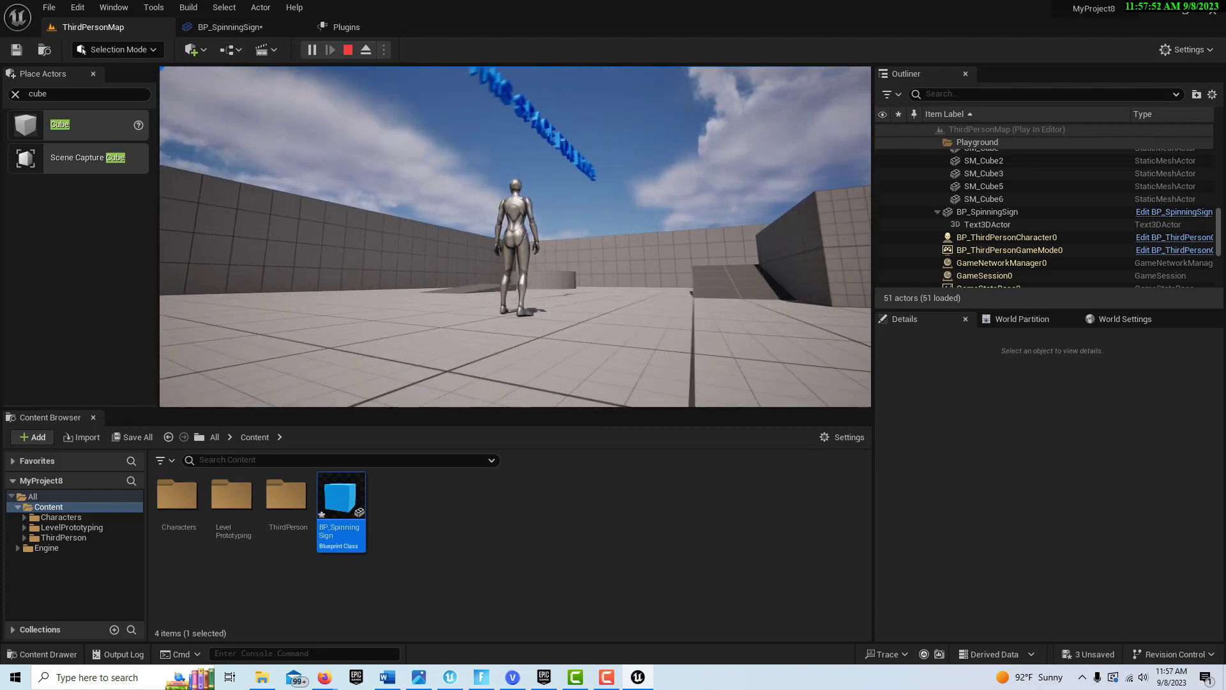
pyautogui.press('Escape')
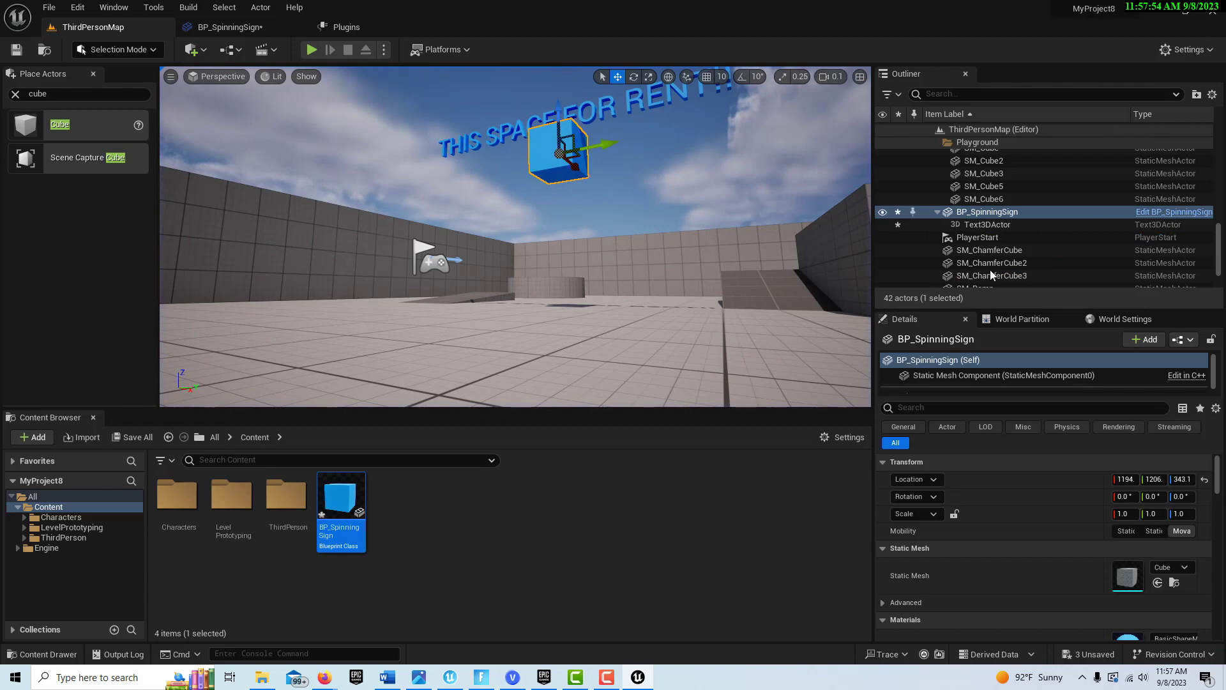
# Set the RotatingMovement component's Z Rotation Rate to 30.0 in BP_SpinningSign and return to ThirdPersonMap.
pyautogui.click(243, 29)
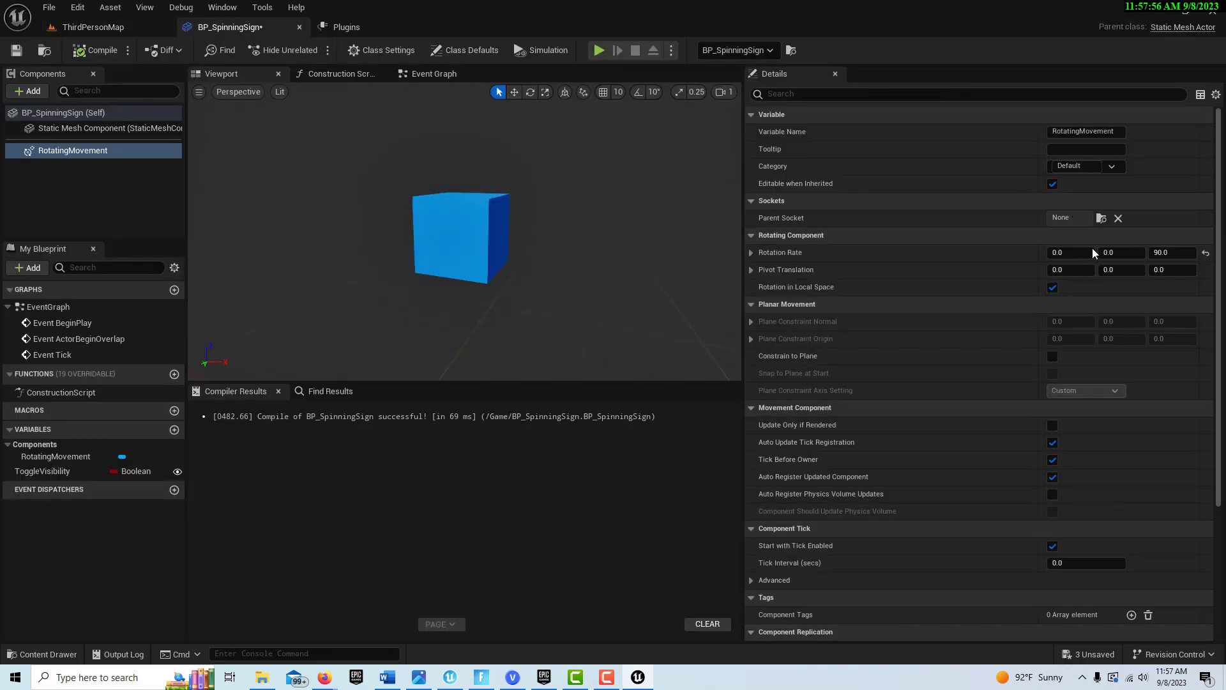
pyautogui.click(1155, 252)
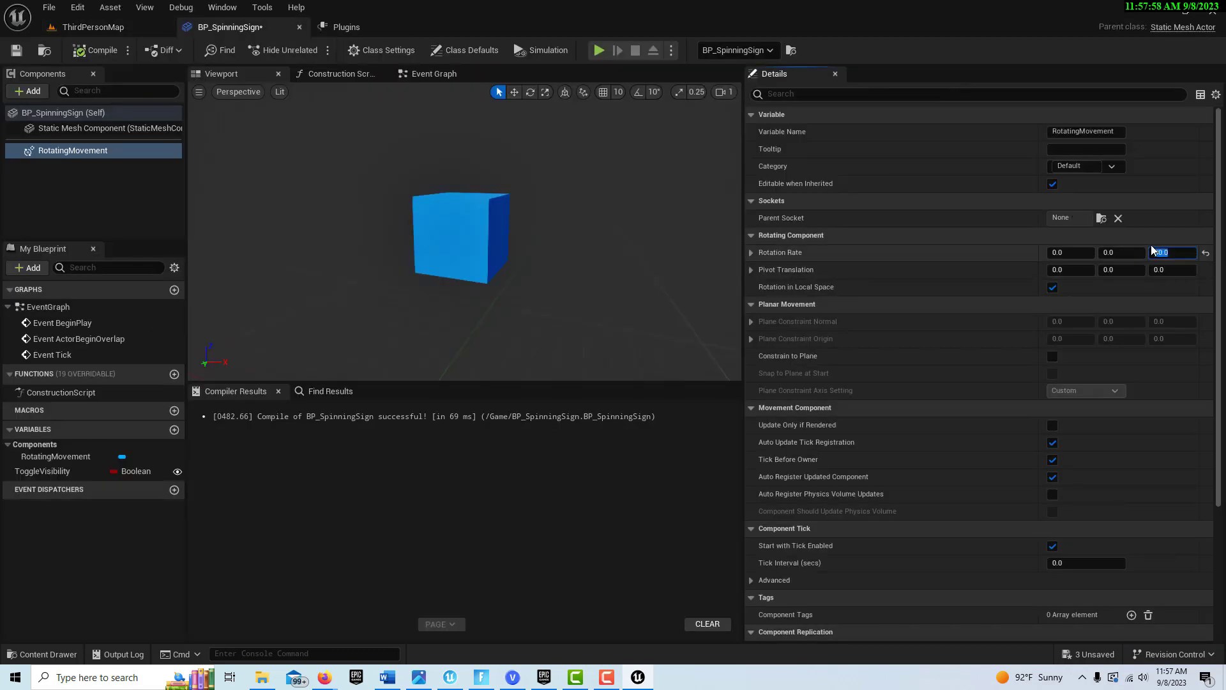
pyautogui.press('BackSpace')
pyautogui.write('30')
pyautogui.press('Return')
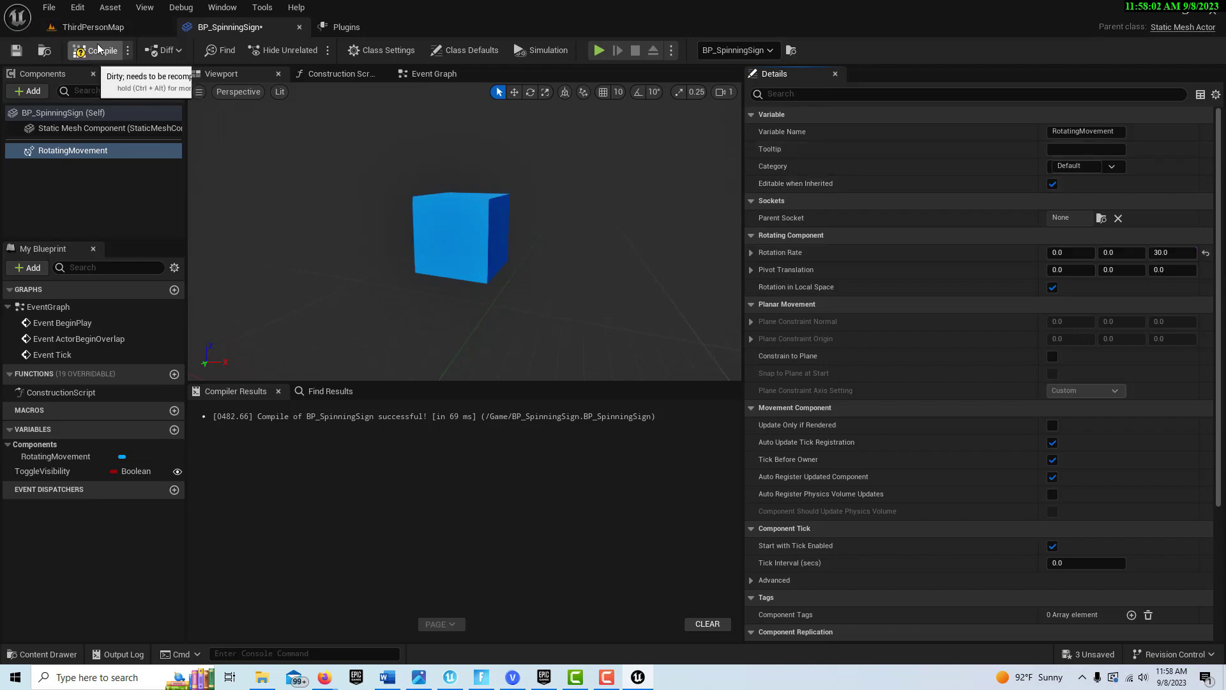
pyautogui.click(101, 30)
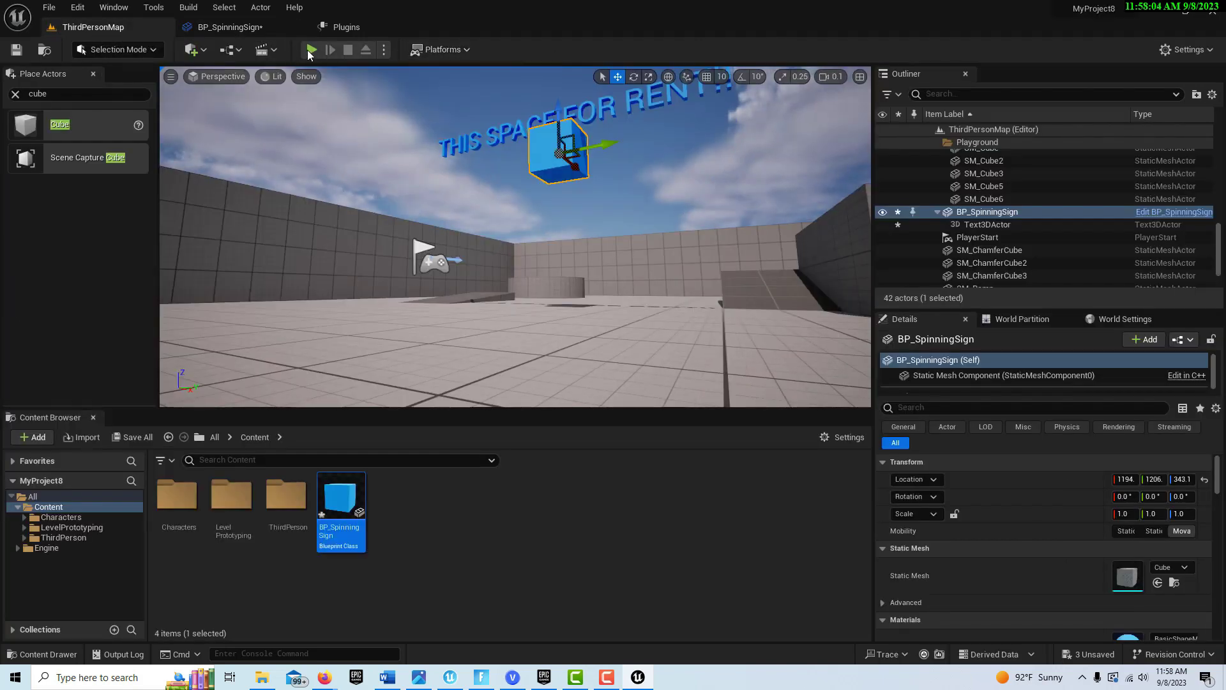
# Turn on Toggle Visibility for the placed BP_SpinningSign, then play the level to check the spinning cube and text, and stop.
pyautogui.scroll(-5, 1086, 517)
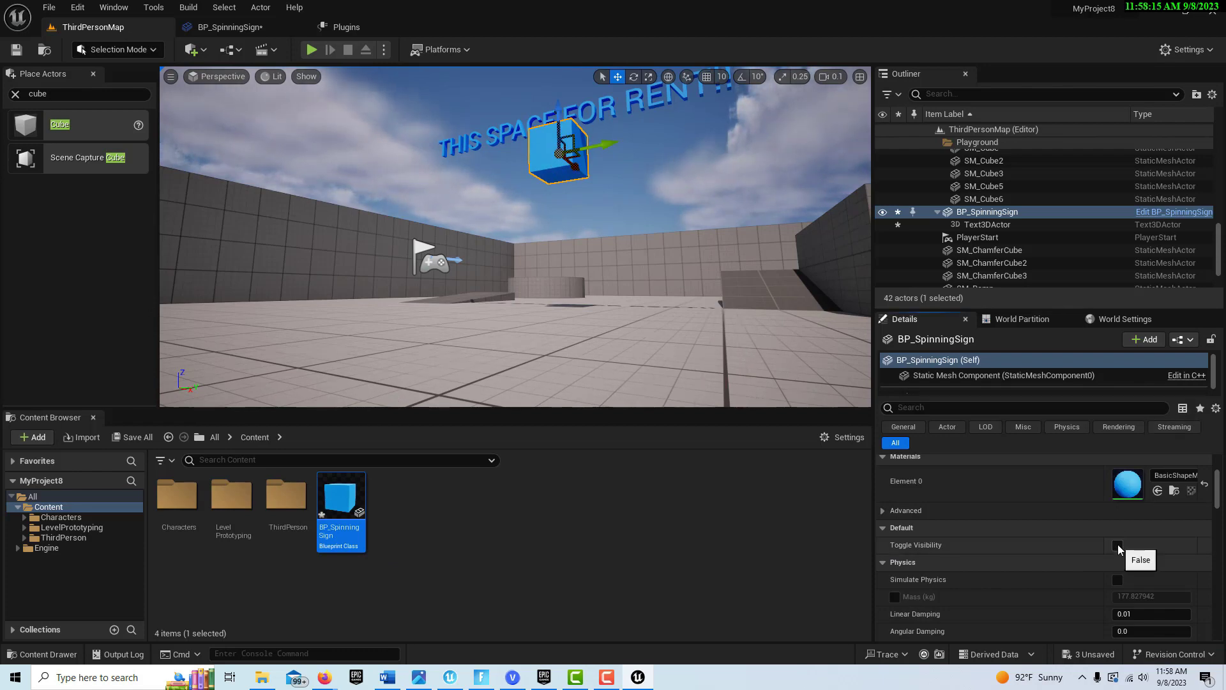
pyautogui.click(1118, 545)
pyautogui.moveTo(547, 311); pyautogui.dragTo(560, 311, button='right')
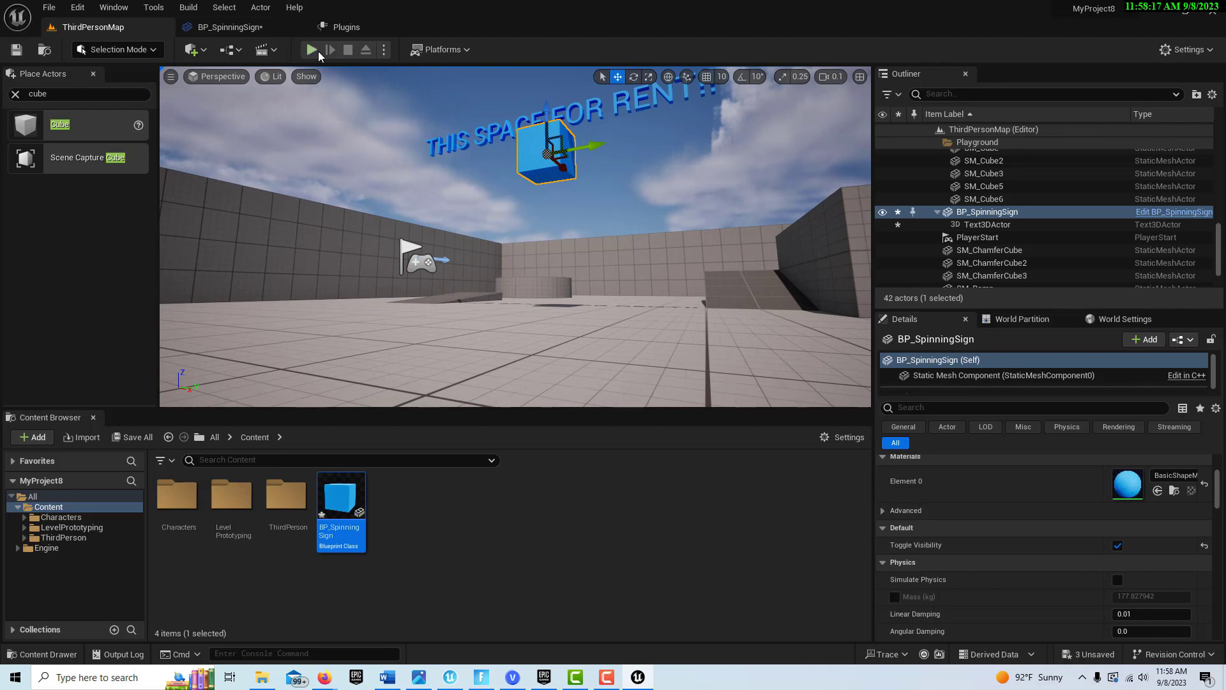
pyautogui.click(311, 50)
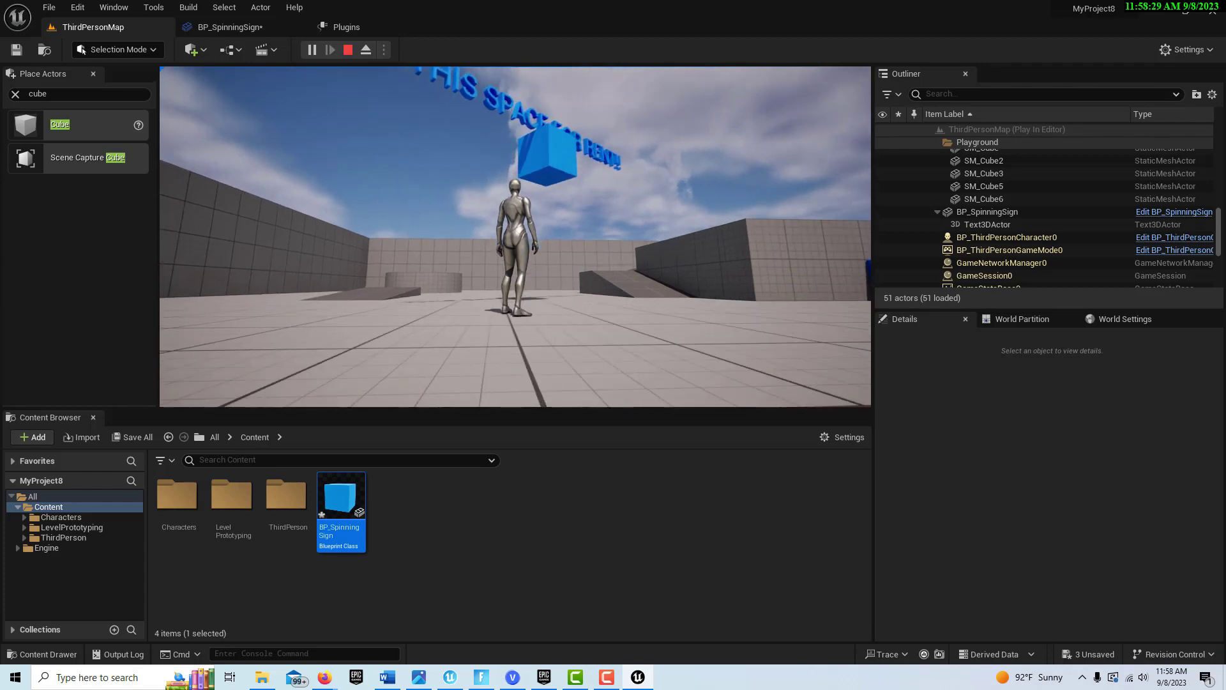
pyautogui.press('Escape')
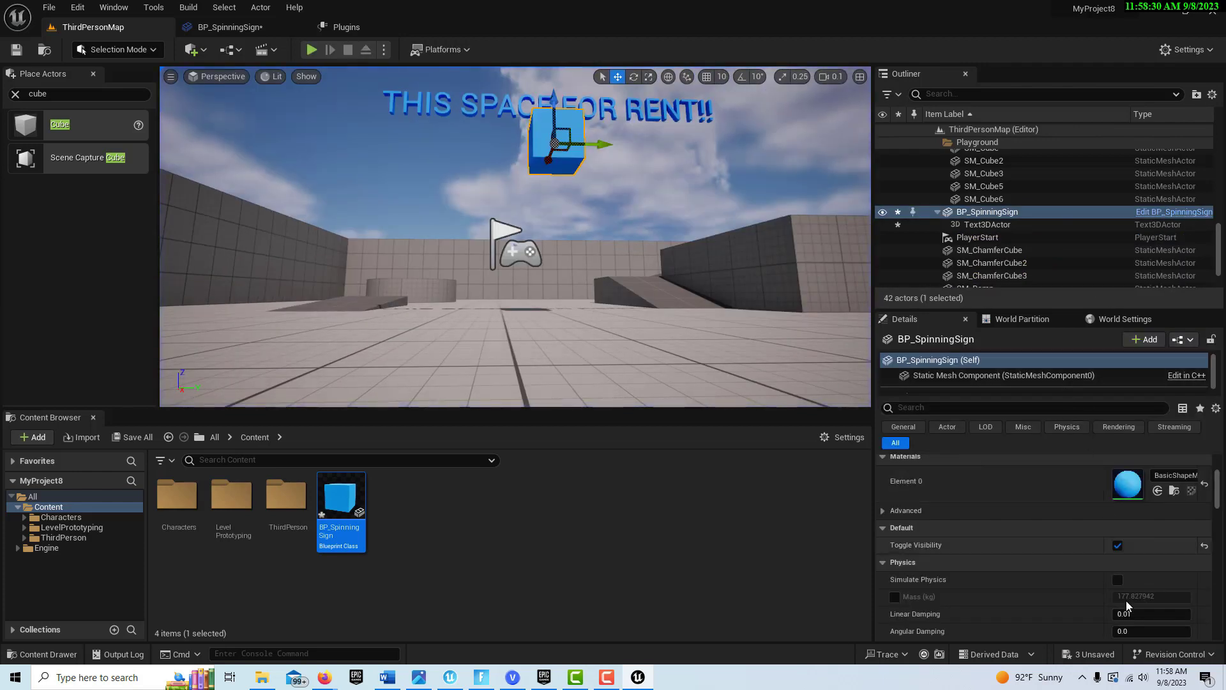
# Turn off Toggle Visibility for the placed BP_SpinningSign and play the level again to check the spinning text.
pyautogui.click(1118, 547)
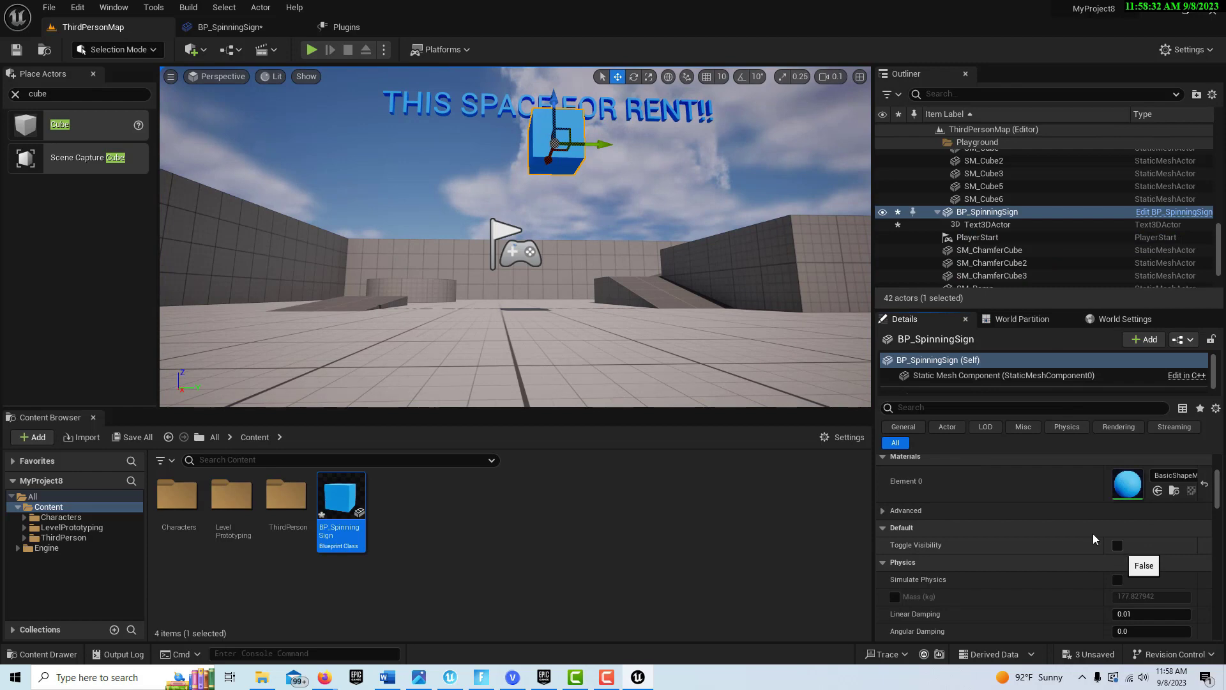
pyautogui.click(311, 49)
pyautogui.click(706, 212)
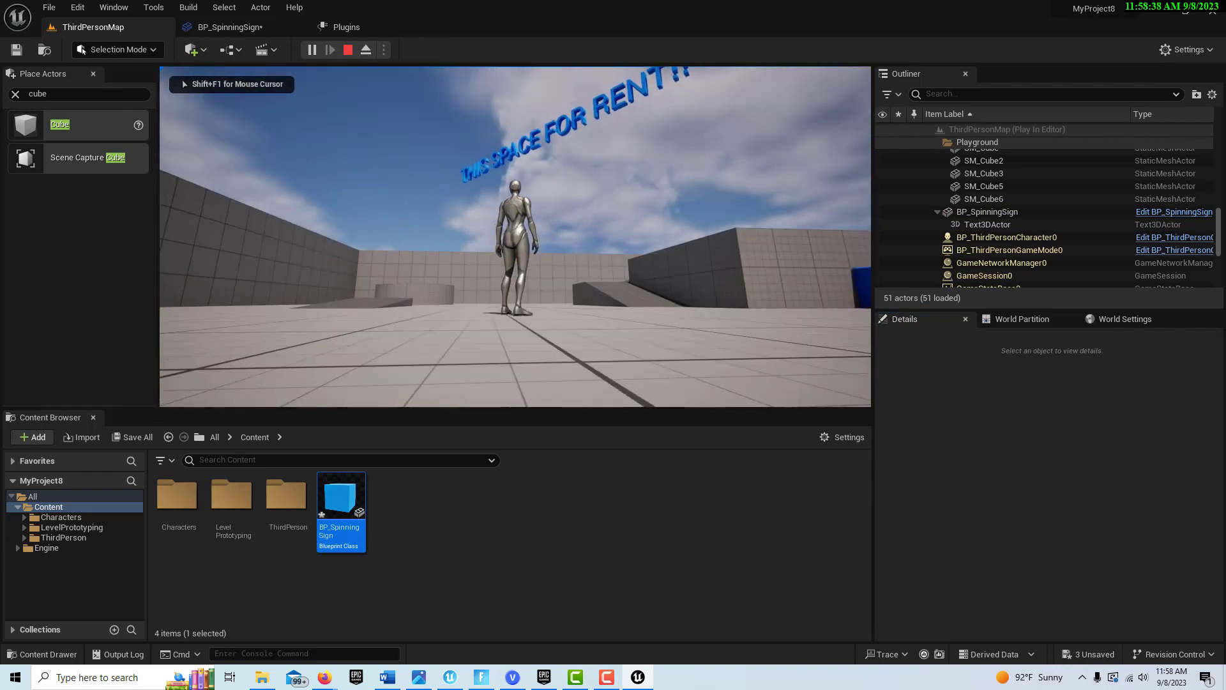